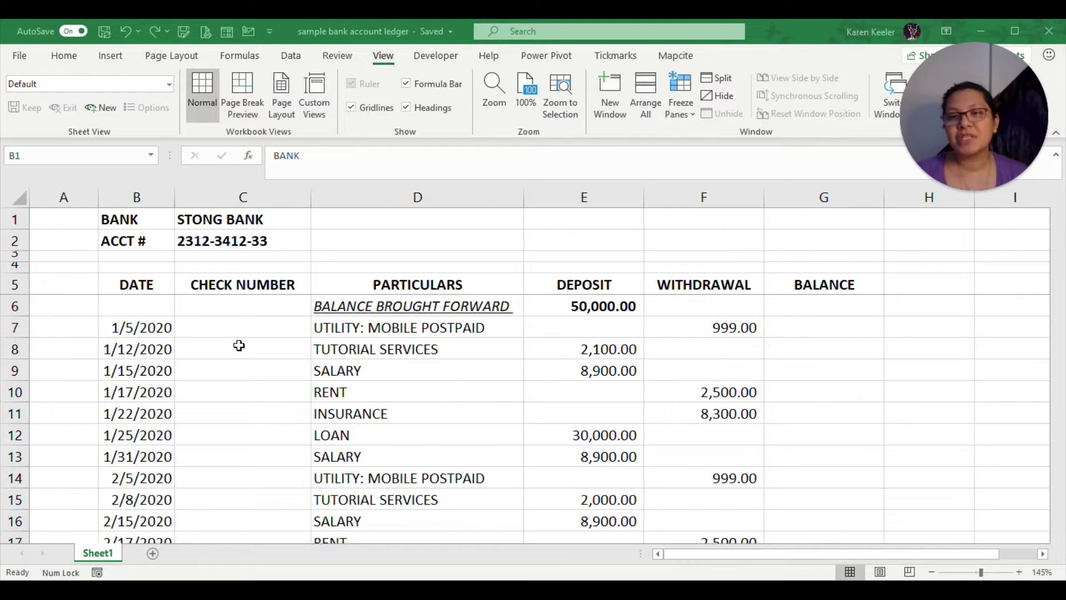
# Step: Review the ledger's bank name, DATE column and CHECK NUMBER entries
pyautogui.click(200, 218)
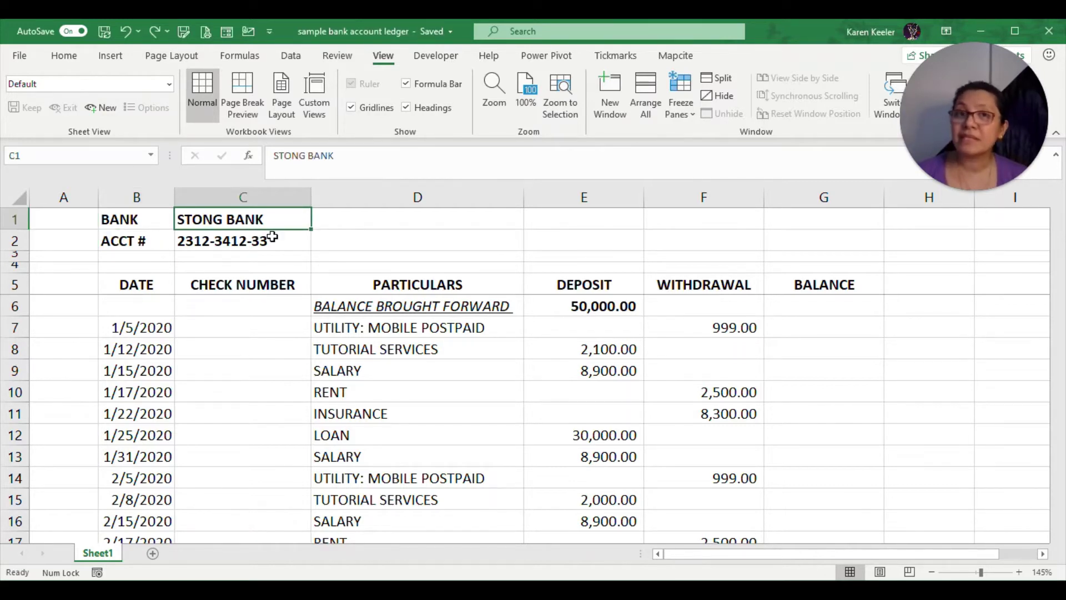
pyautogui.click(124, 294)
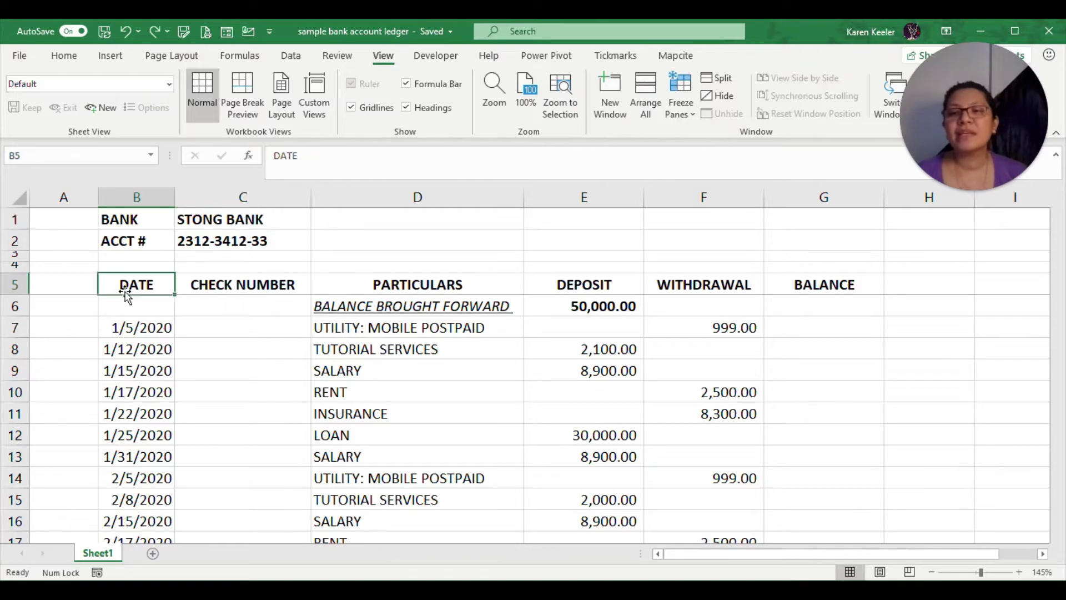
pyautogui.scroll(-2, 143, 383)
pyautogui.scroll(2, 140, 372)
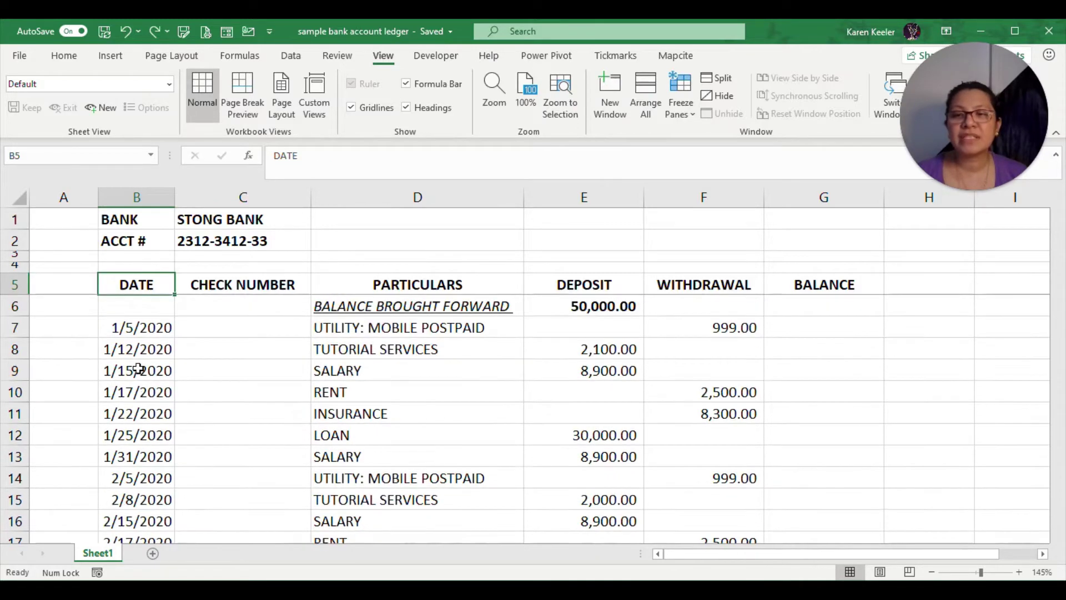
pyautogui.click(134, 356)
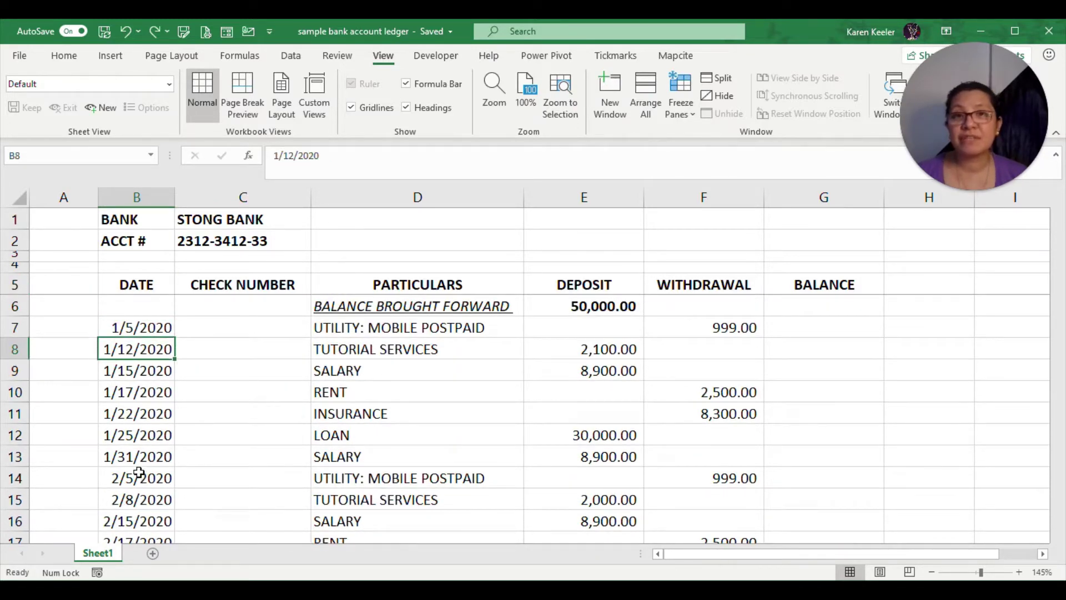
pyautogui.moveTo(261, 289); pyautogui.dragTo(234, 492)
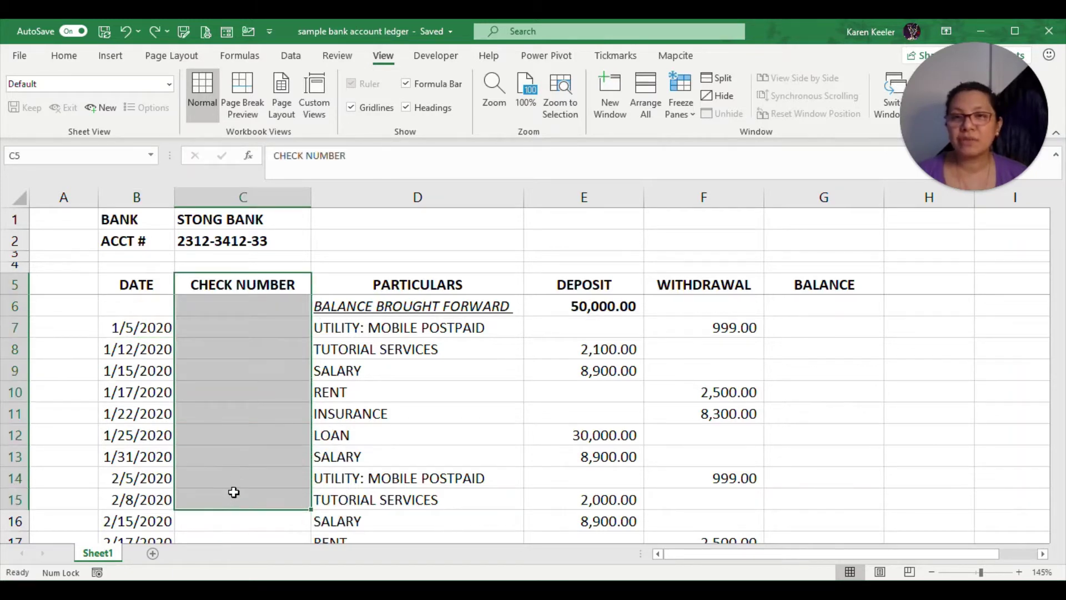
pyautogui.click(239, 423)
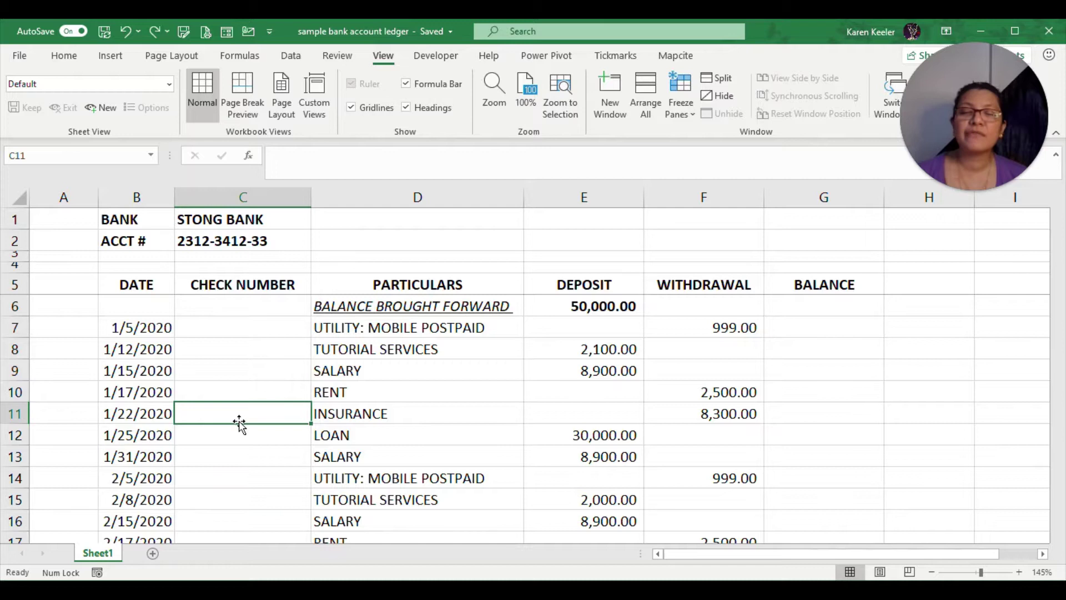
# Step: Review the PARTICULARS, DEPOSIT, WITHDRAWAL and BALANCE columns of the ledger
pyautogui.click(357, 389)
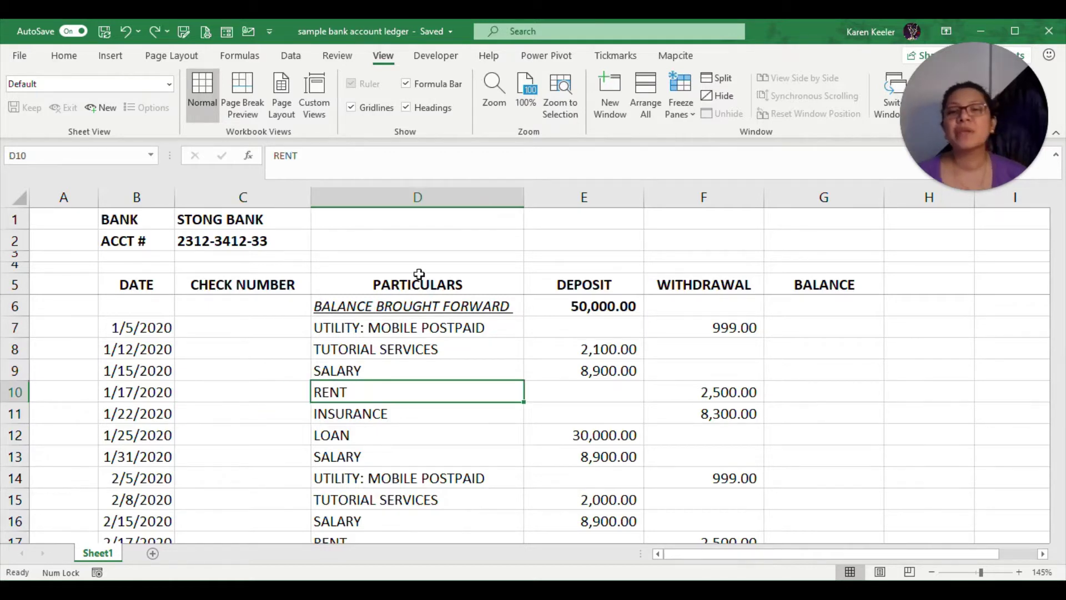
pyautogui.moveTo(417, 281); pyautogui.dragTo(368, 452)
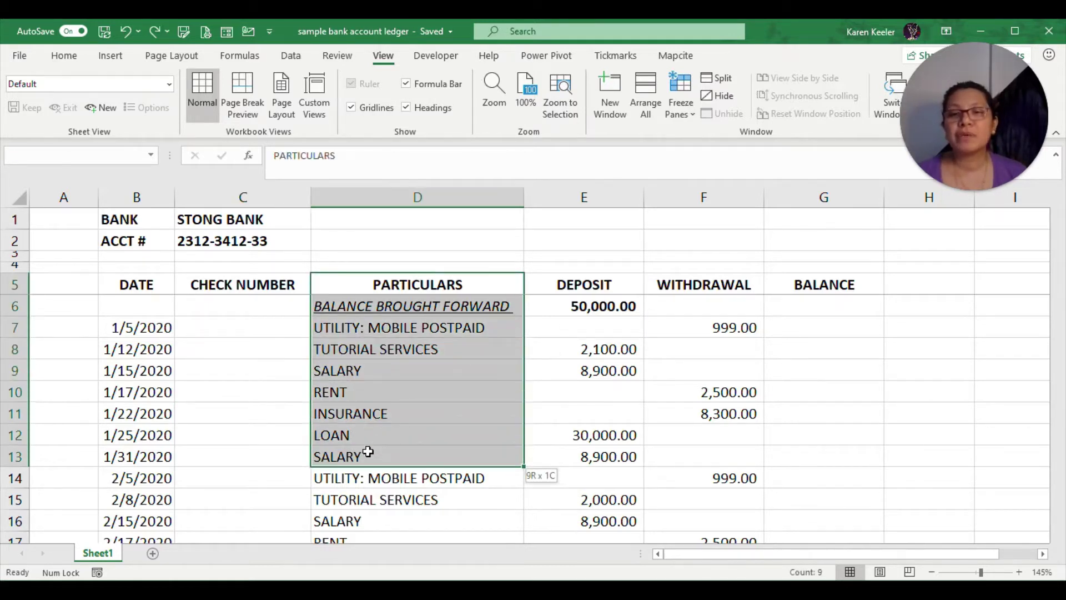
pyautogui.click(356, 412)
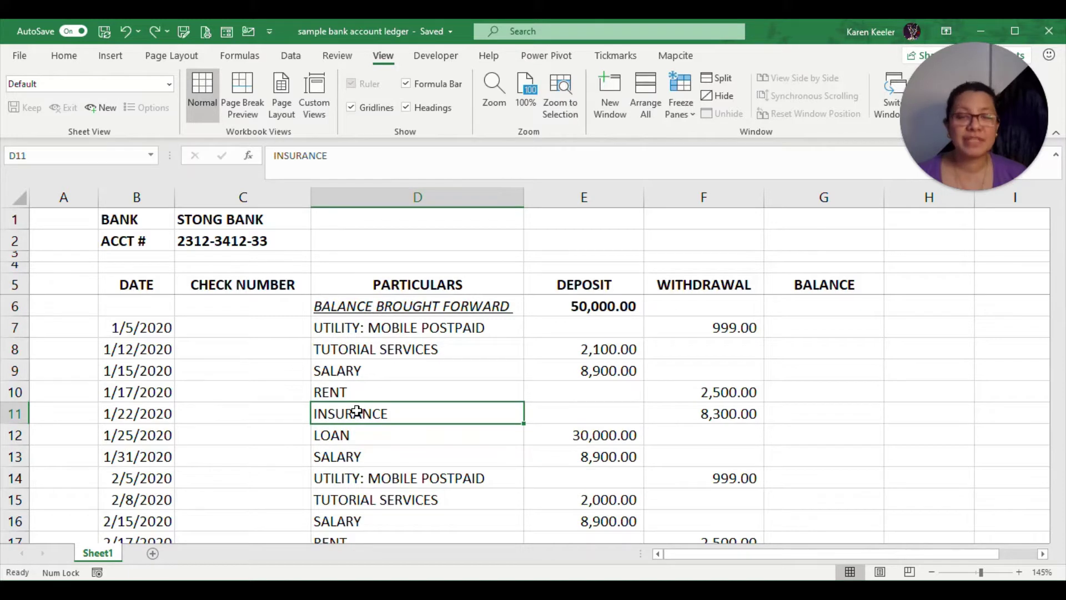
pyautogui.click(322, 372)
pyautogui.click(339, 391)
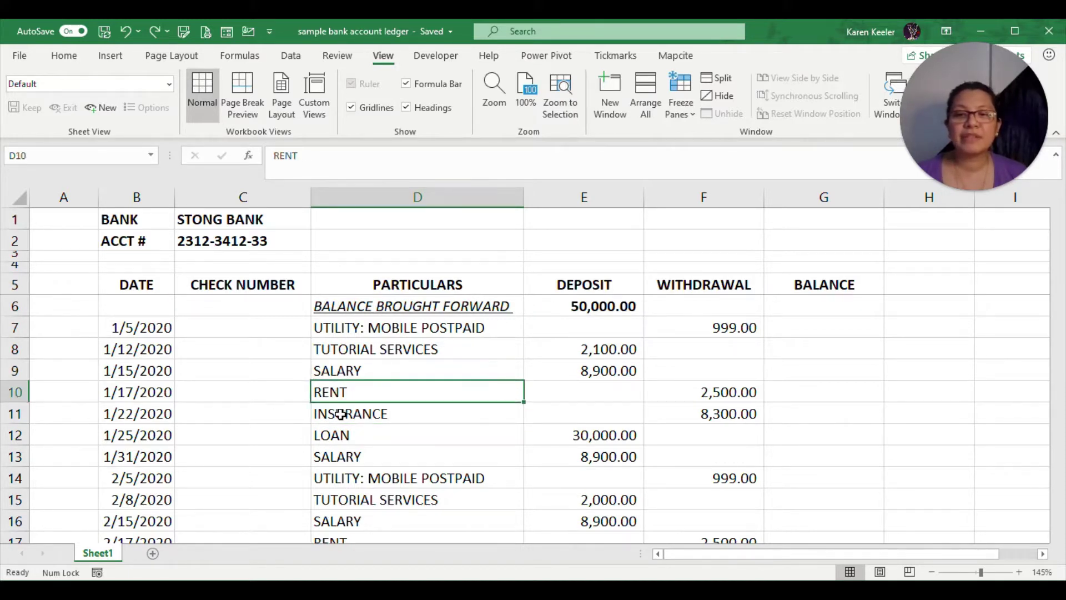
pyautogui.click(341, 414)
pyautogui.moveTo(583, 281); pyautogui.dragTo(574, 442)
pyautogui.moveTo(688, 284); pyautogui.dragTo(685, 433)
pyautogui.click(783, 350)
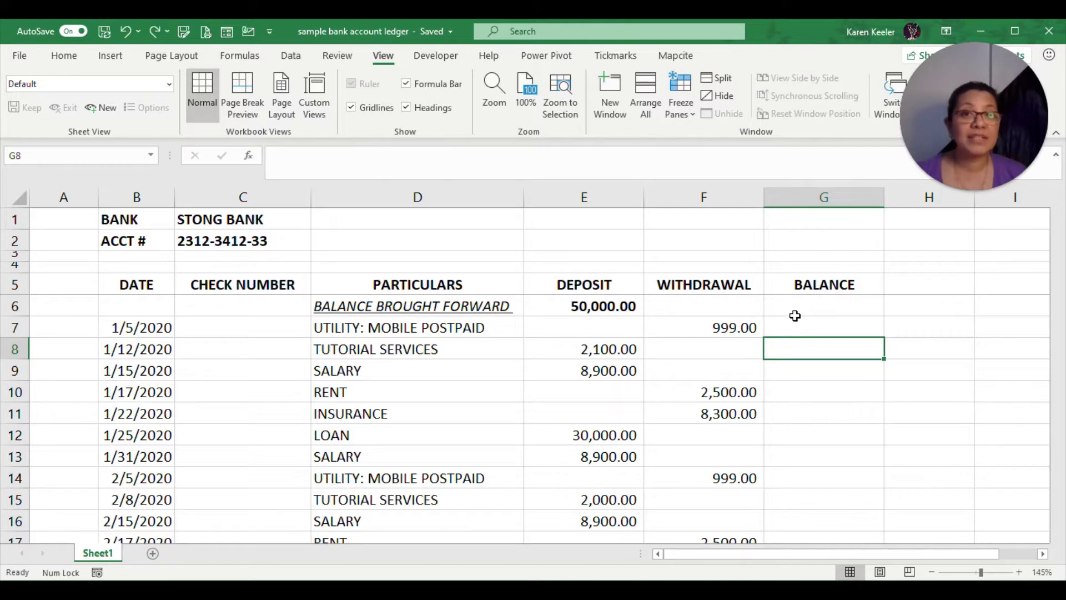
pyautogui.scroll(-1, 562, 305)
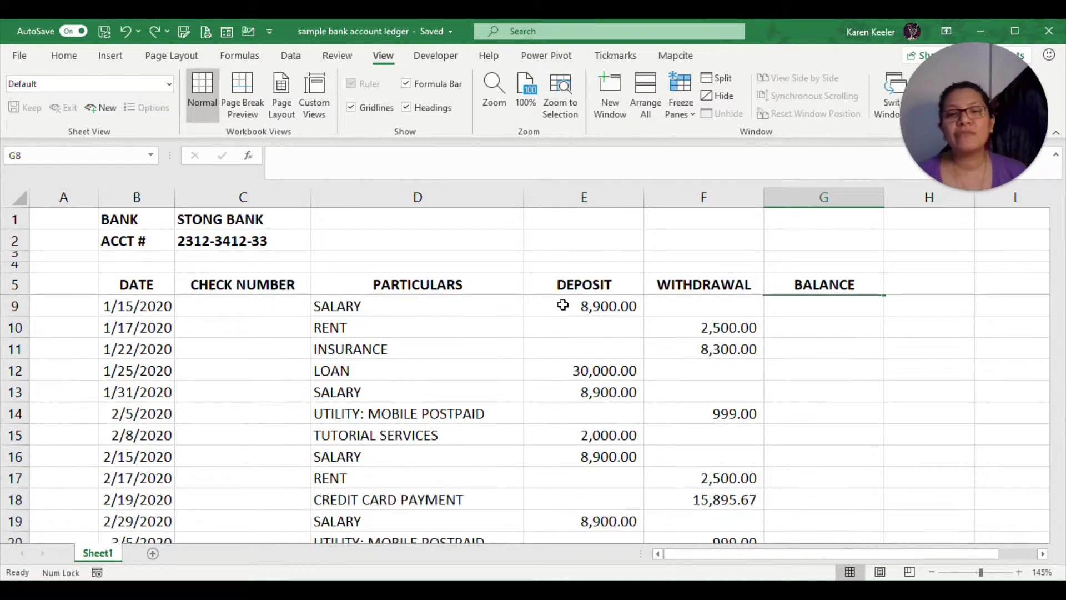
pyautogui.scroll(-5, 562, 305)
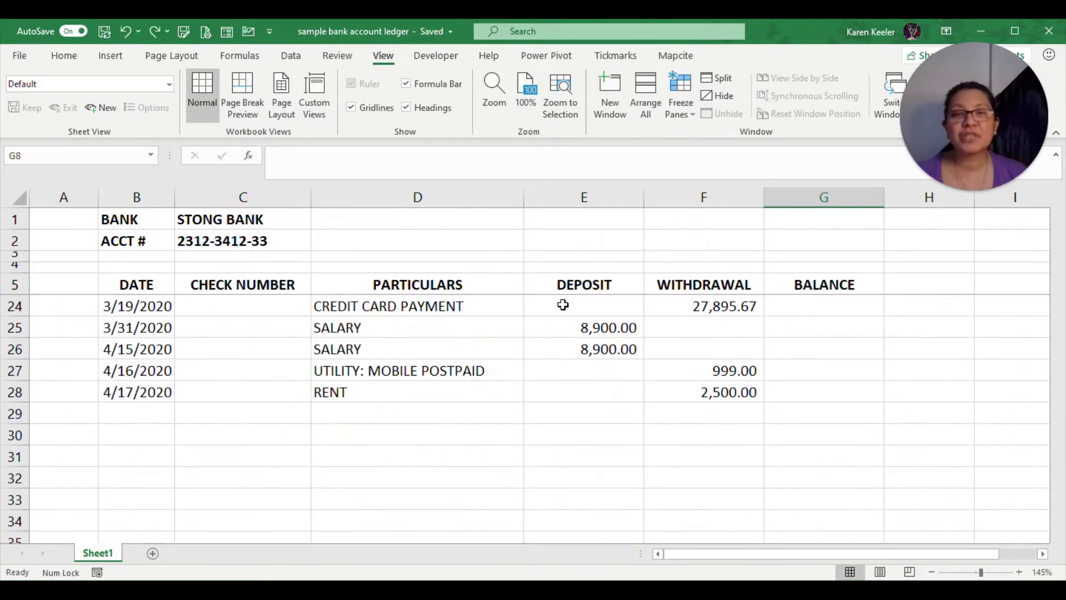
pyautogui.scroll(6, 563, 305)
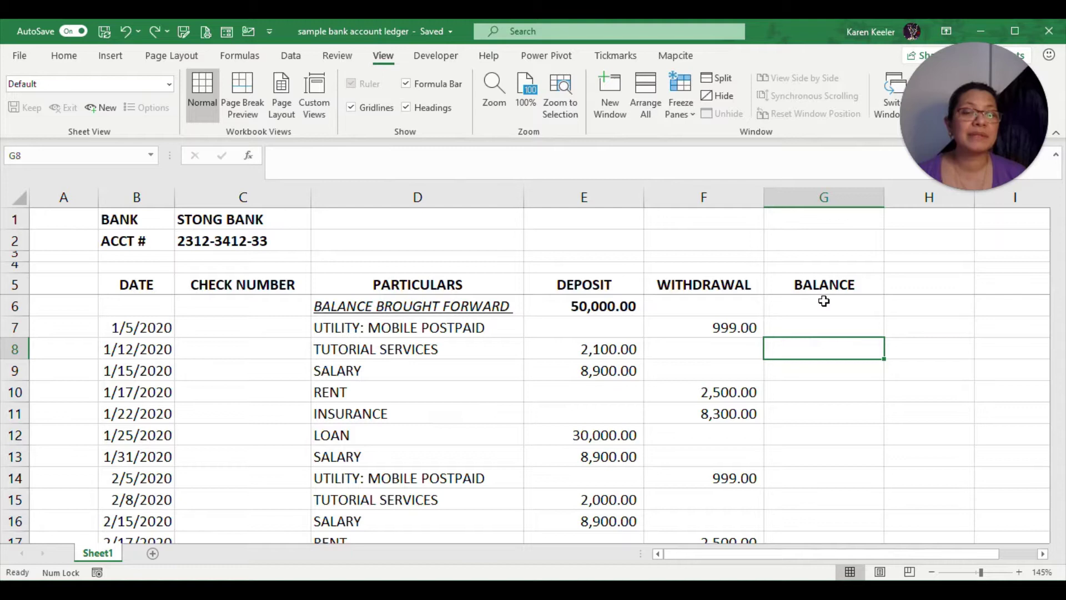
# Step: Make G6 reference the 50,000.00 brought-forward deposit as the opening balance
pyautogui.click(793, 311)
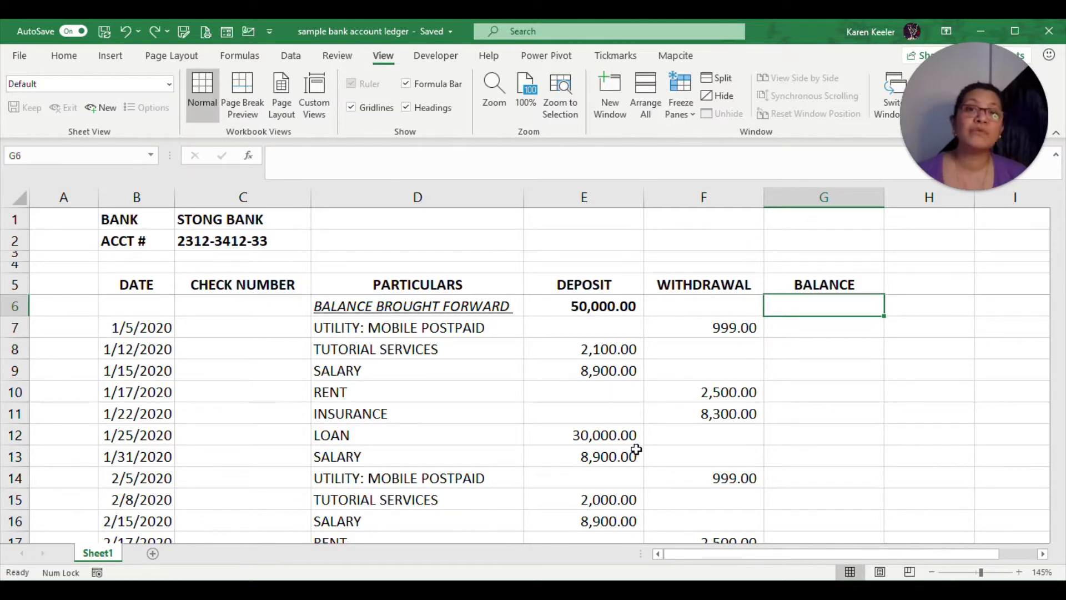
pyautogui.write('=')
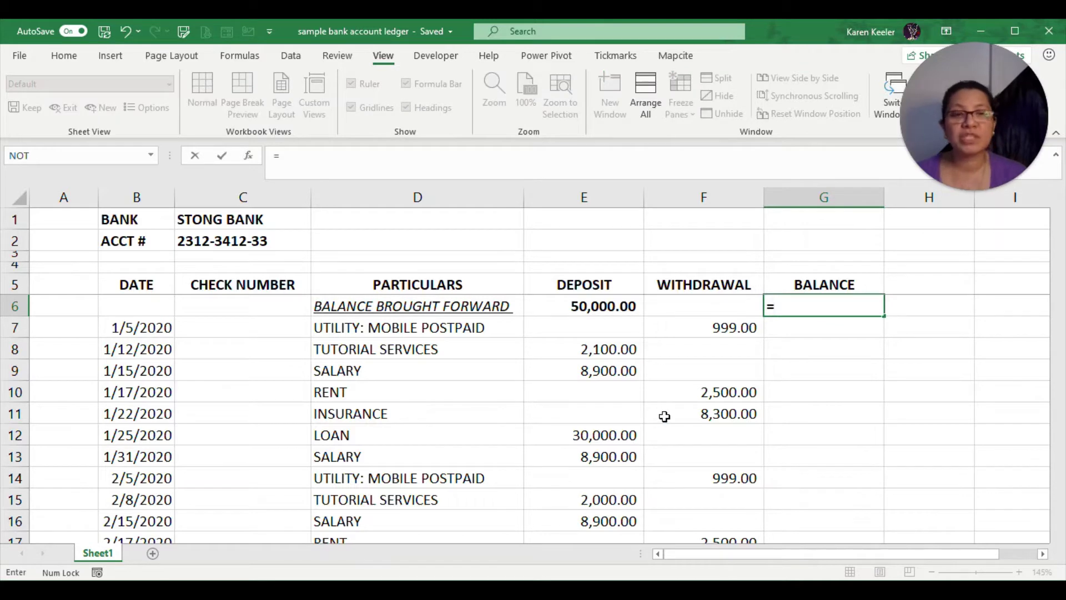
pyautogui.write('5')
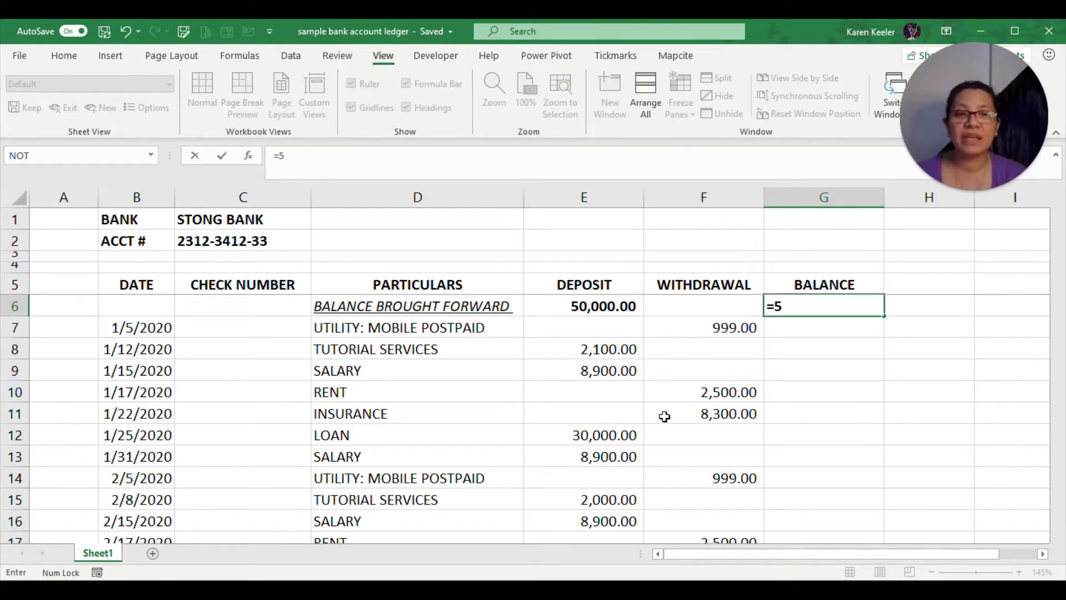
pyautogui.press('BackSpace')
pyautogui.click(580, 303)
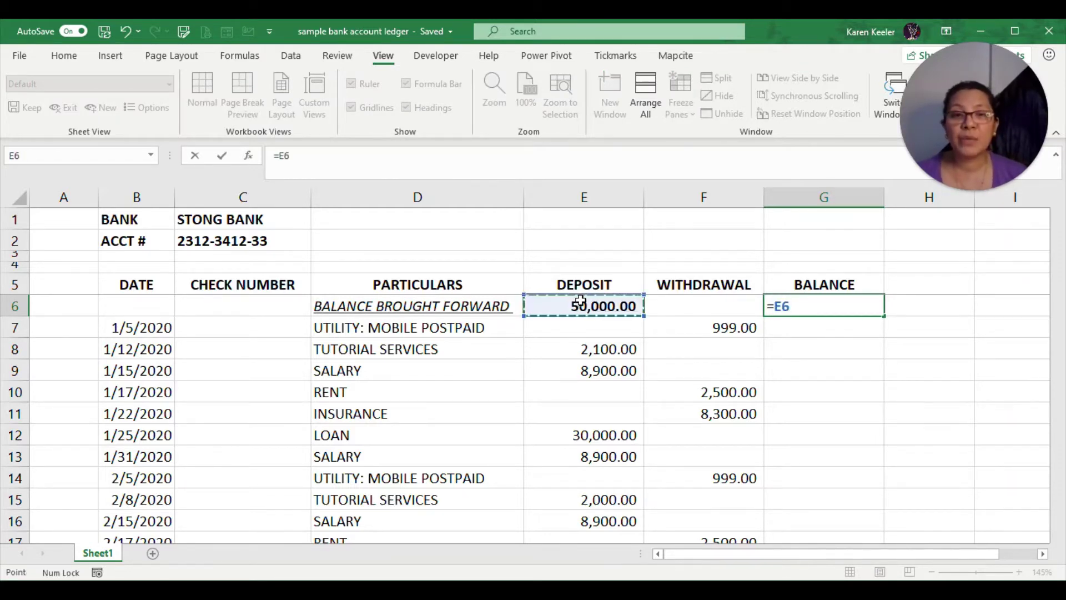
pyautogui.press('Return')
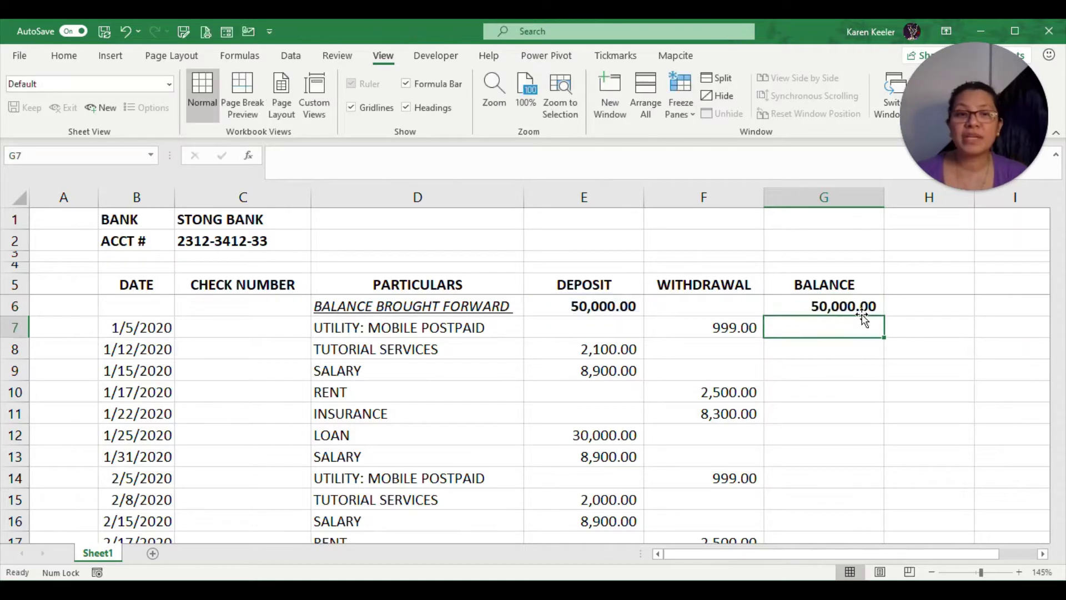
# Step: Move to the January 5 UTILITY: MOBILE POSTPAID row and check its 999.00 withdrawal
pyautogui.press('Up')
pyautogui.press('Left')
pyautogui.press('Left')
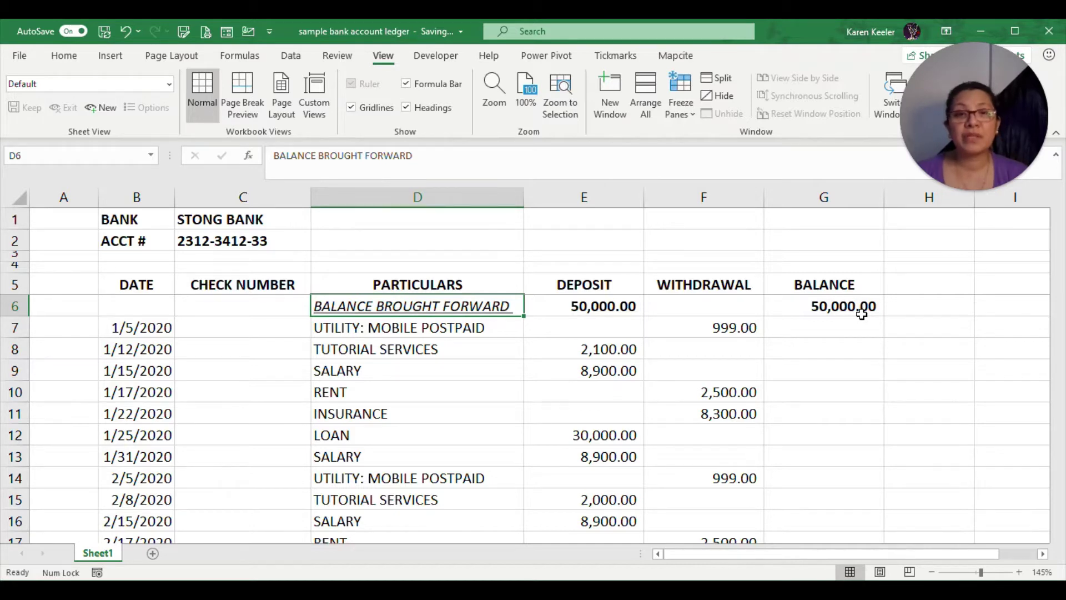
pyautogui.press('Down')
pyautogui.press('Left')
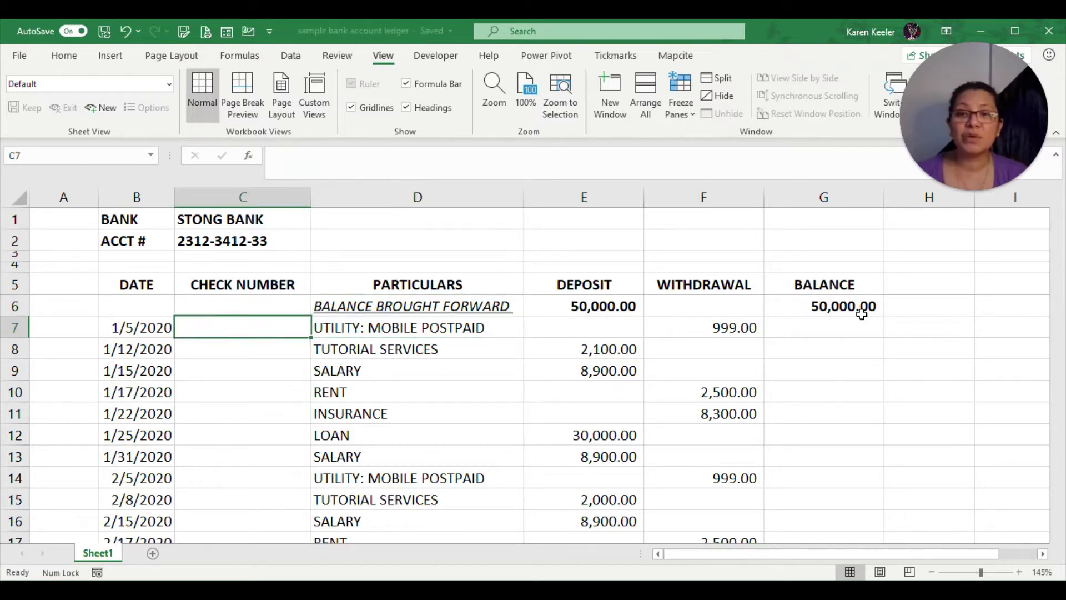
pyautogui.press('Right')
pyautogui.press('Right')
pyautogui.press('Right')
pyautogui.press('Right')
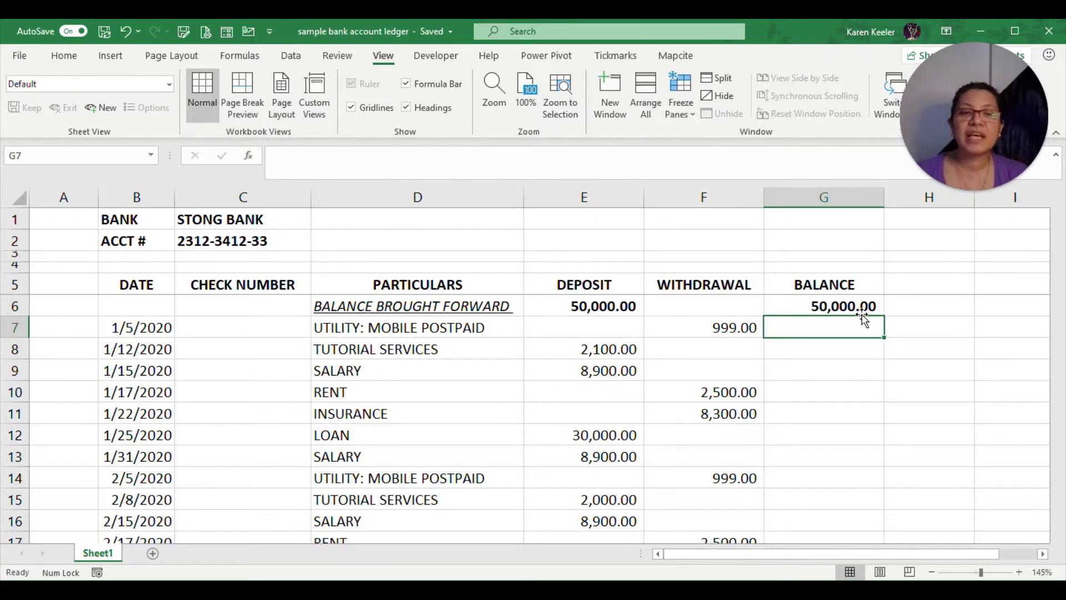
pyautogui.press('Left')
pyautogui.press('Right')
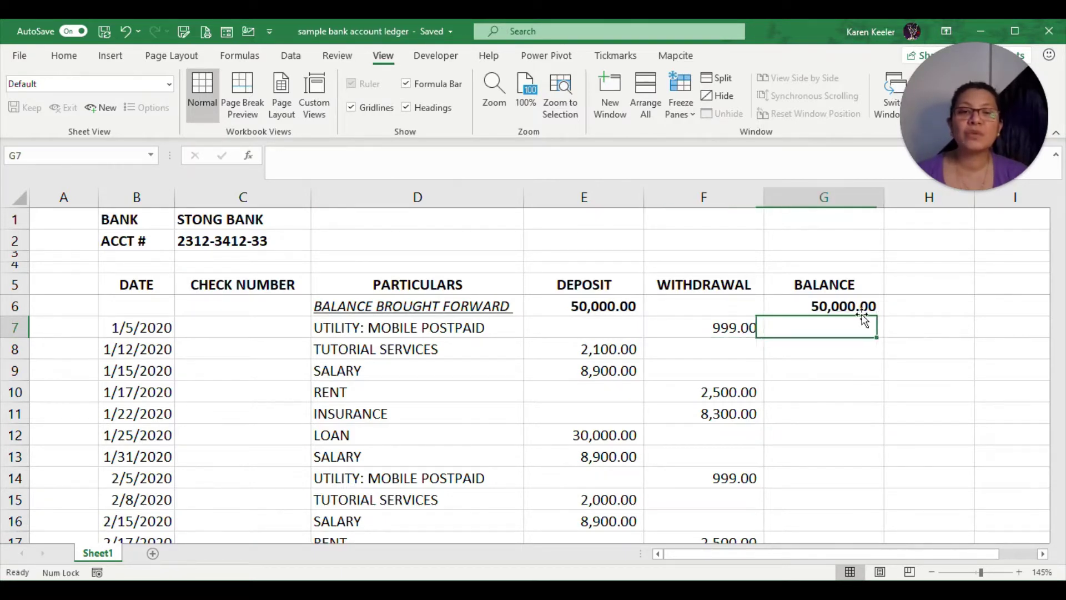
pyautogui.press('Left')
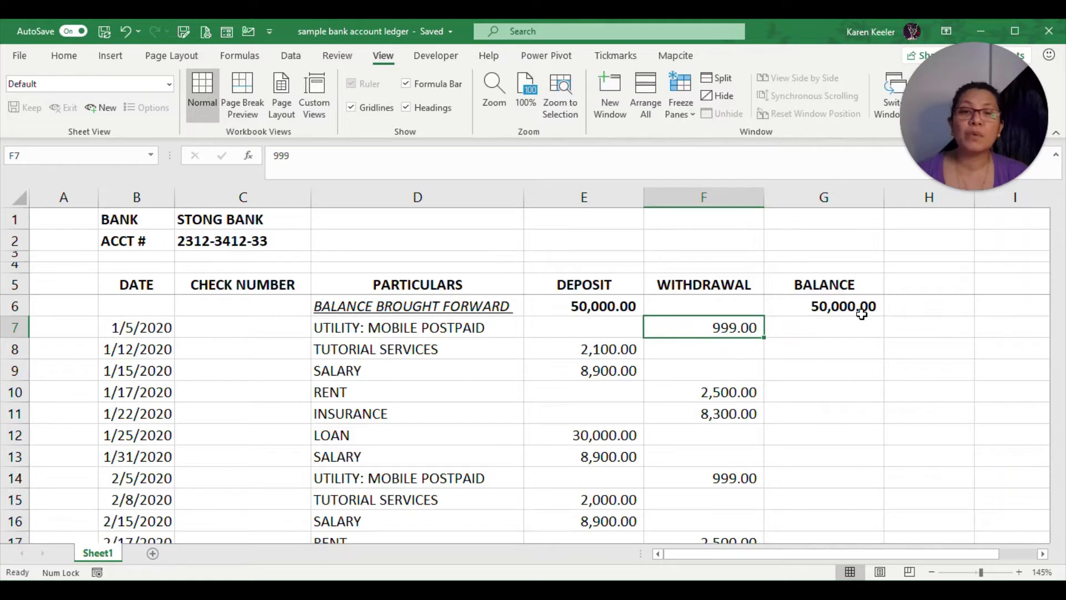
pyautogui.press('Left')
pyautogui.press('Left')
pyautogui.press('Left')
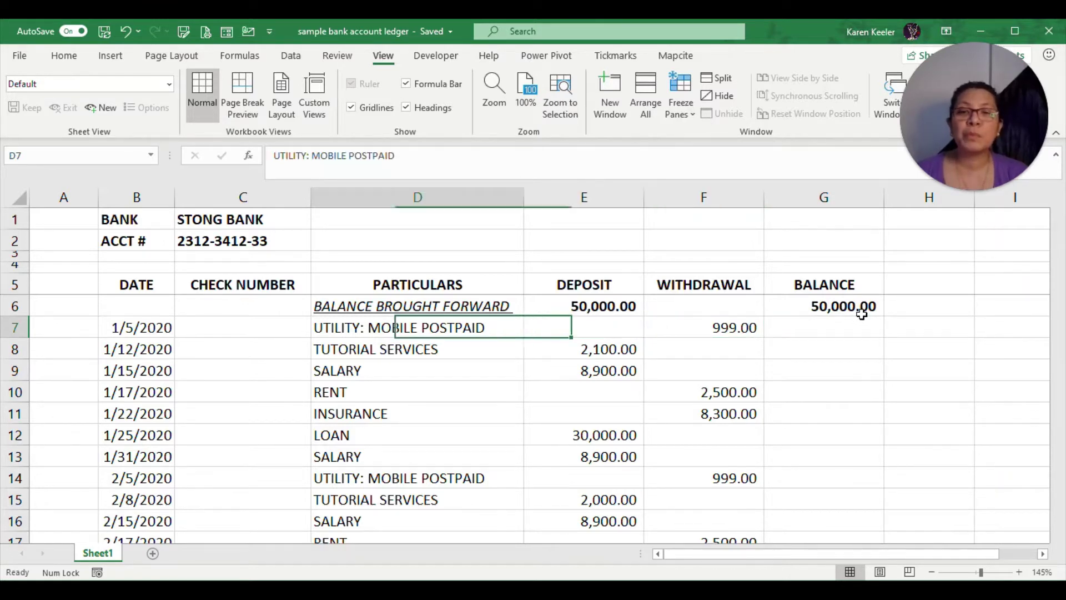
pyautogui.press('Right')
pyautogui.press('Right')
pyautogui.press('Right')
pyautogui.press('Right')
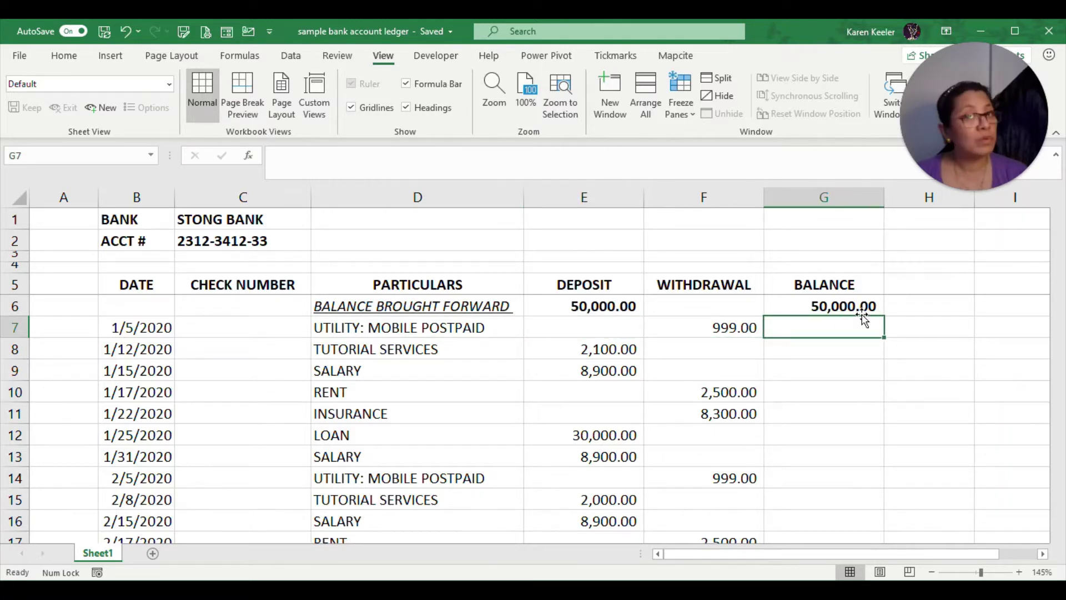
# Step: Enter =G6-F7 in G7 so the balance becomes 49,001.00
pyautogui.write('=')
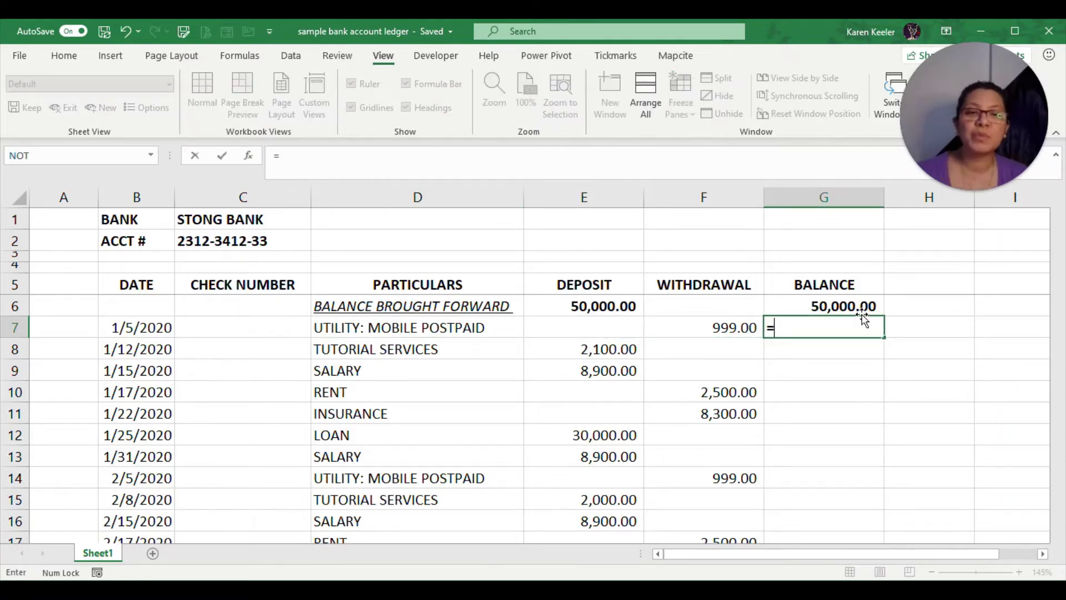
pyautogui.press('Up')
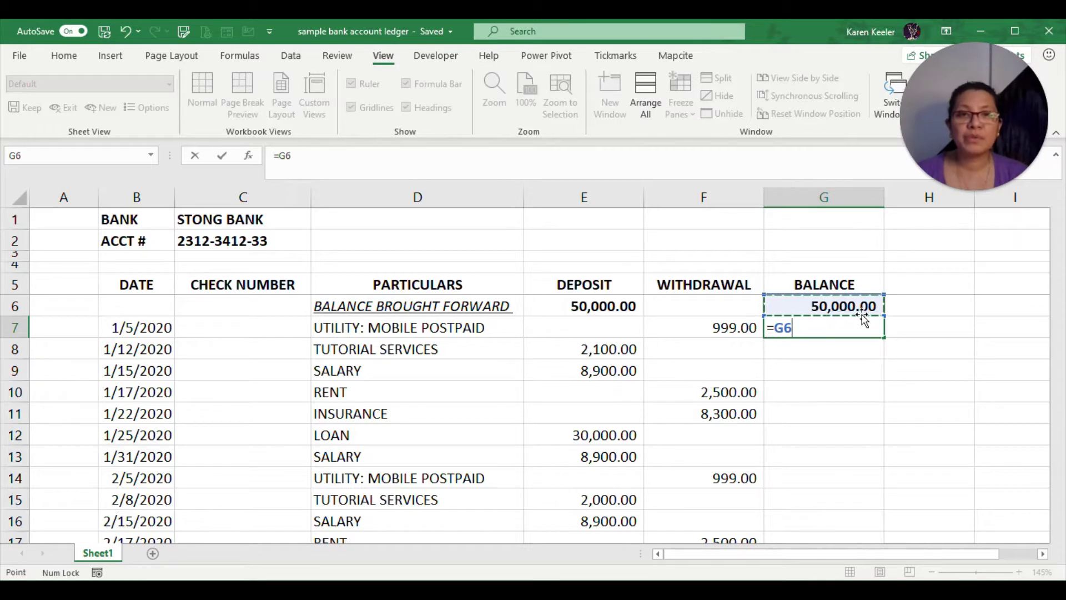
pyautogui.write('-')
pyautogui.press('Left')
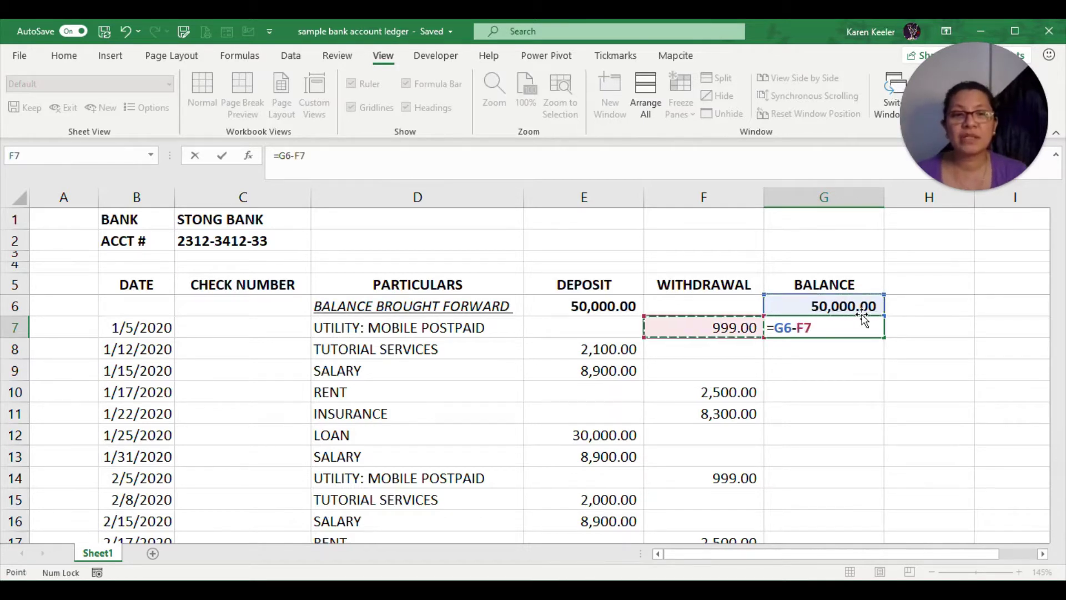
pyautogui.press('Return')
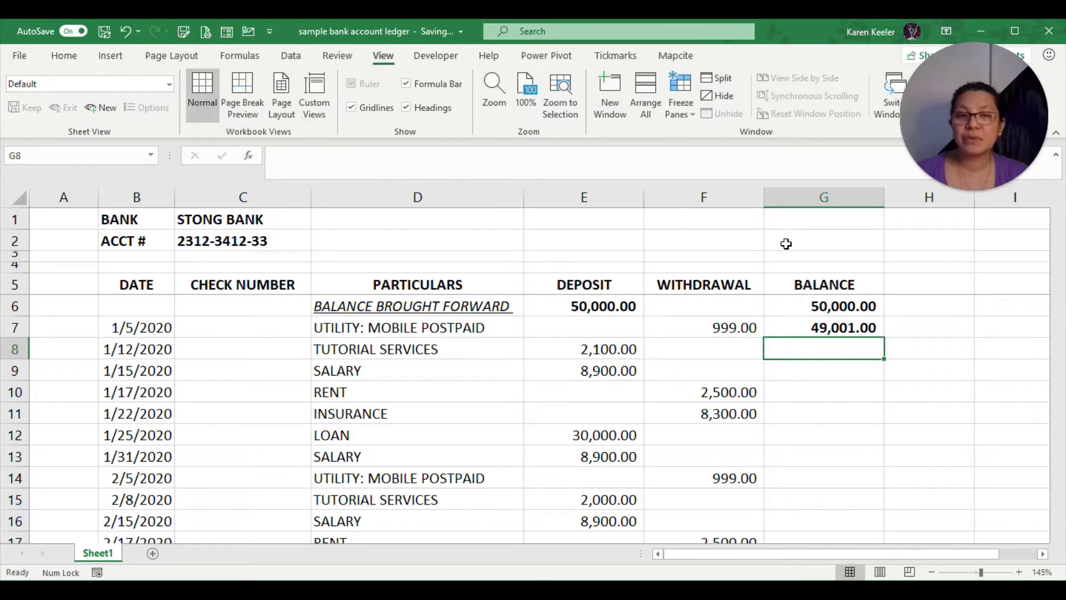
# Step: Enter =G7+E8 in G8, adding the 2,100.00 deposit for a 51,101.00 balance
pyautogui.press('Left')
pyautogui.press('Left')
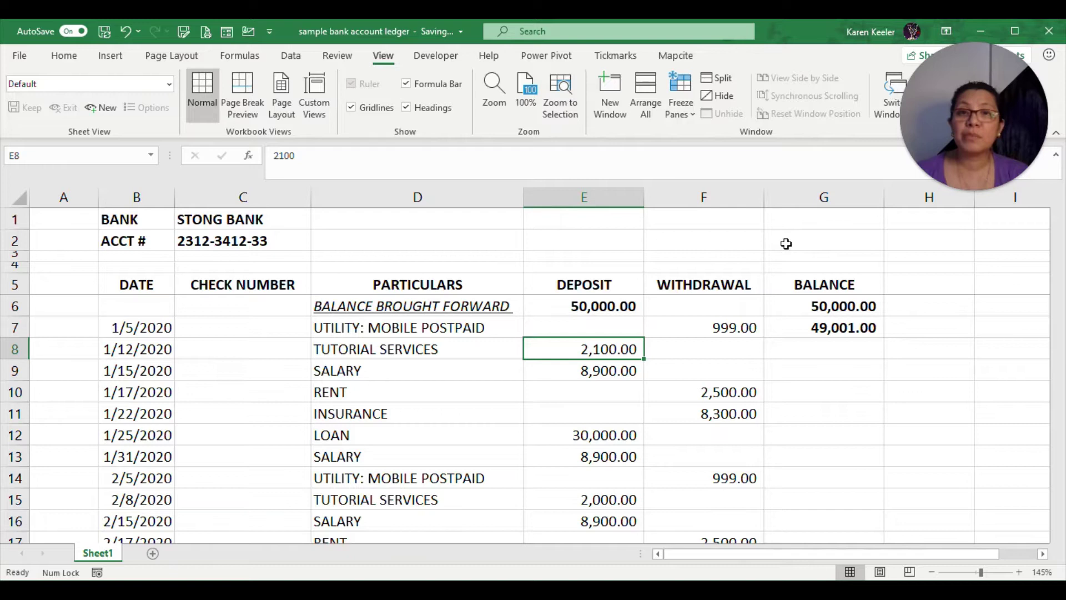
pyautogui.press('Right')
pyautogui.press('Right')
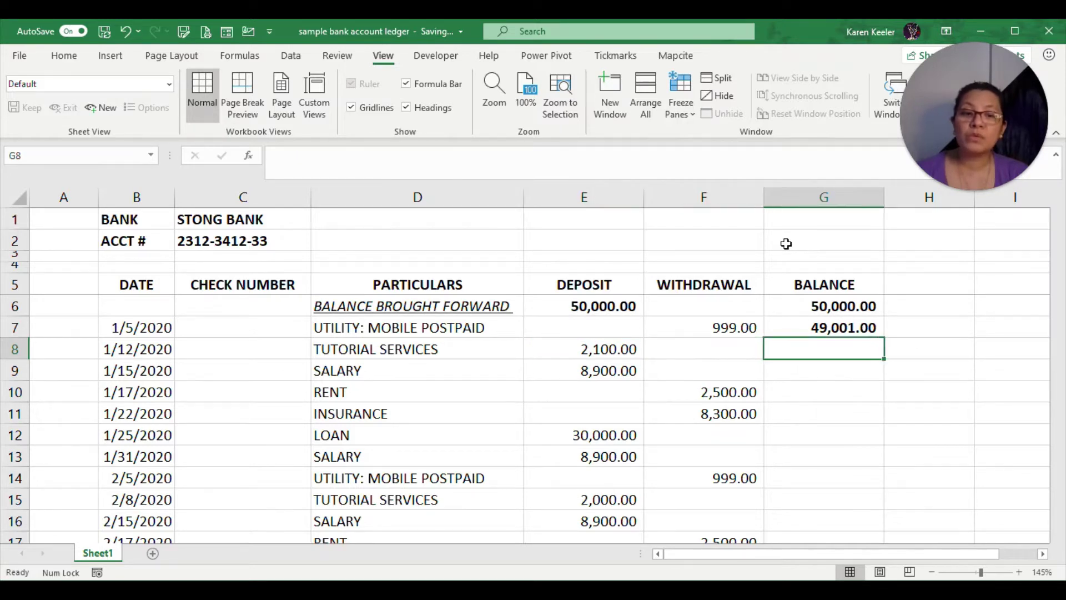
pyautogui.write('=')
pyautogui.press('Up')
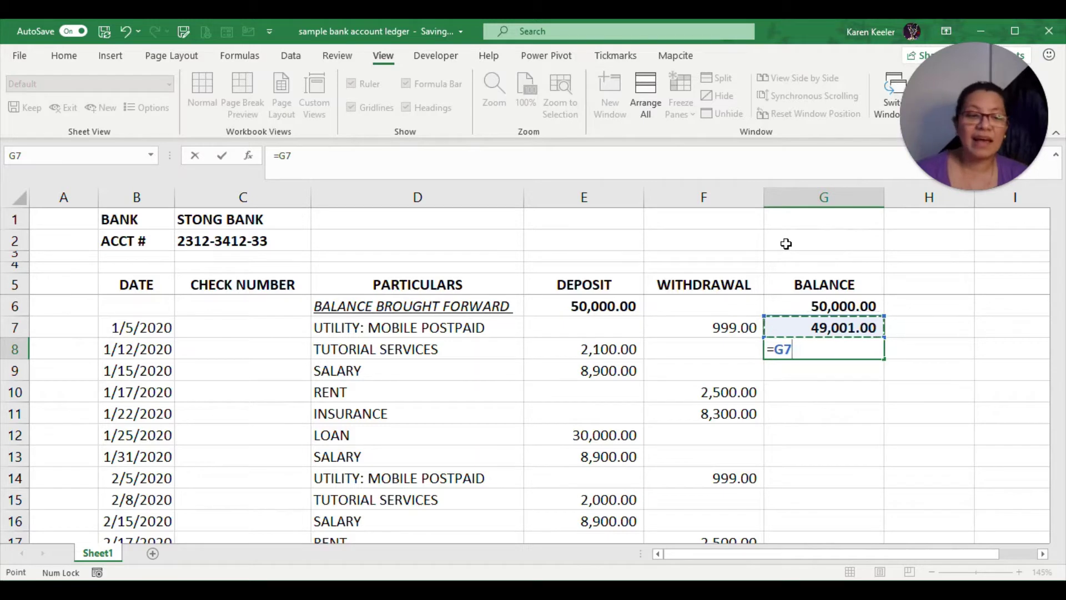
pyautogui.write('+')
pyautogui.press('Left')
pyautogui.press('Left')
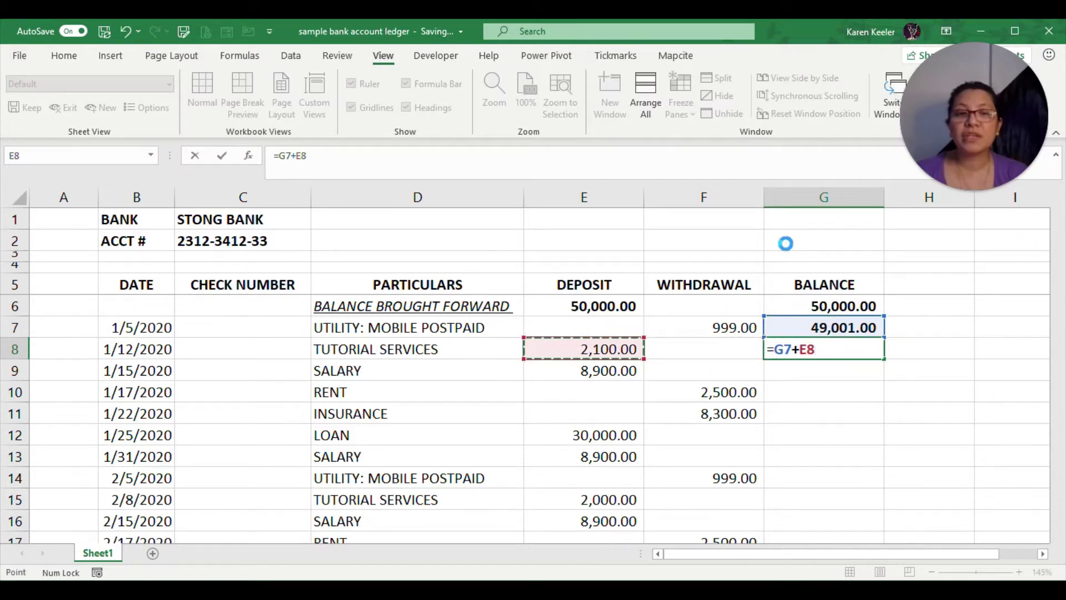
pyautogui.press('Return')
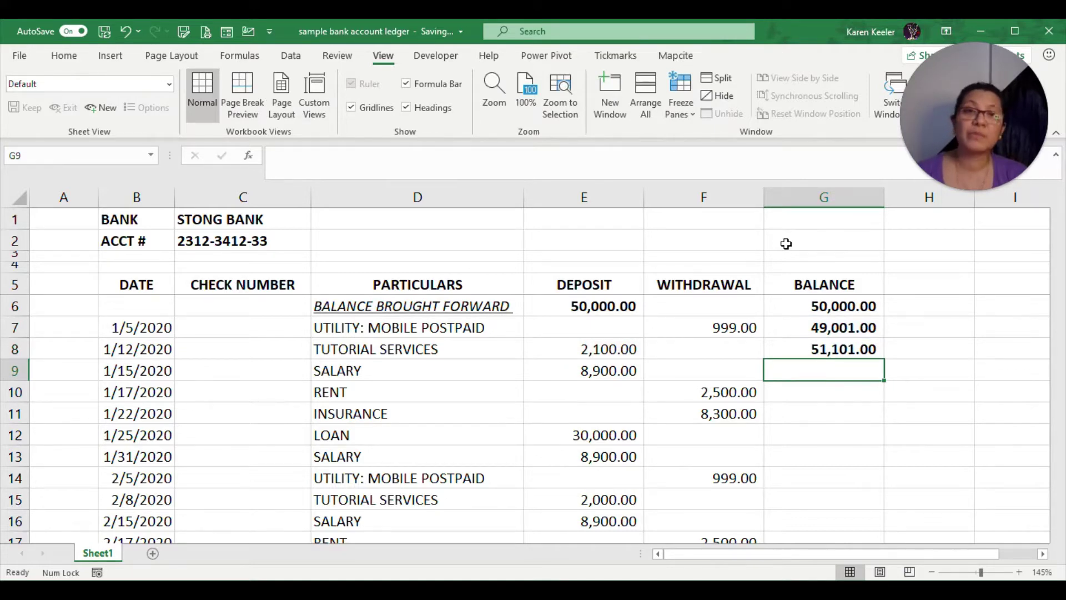
# Step: Recheck the G7 and G8 running-balance formulas
pyautogui.press('Up')
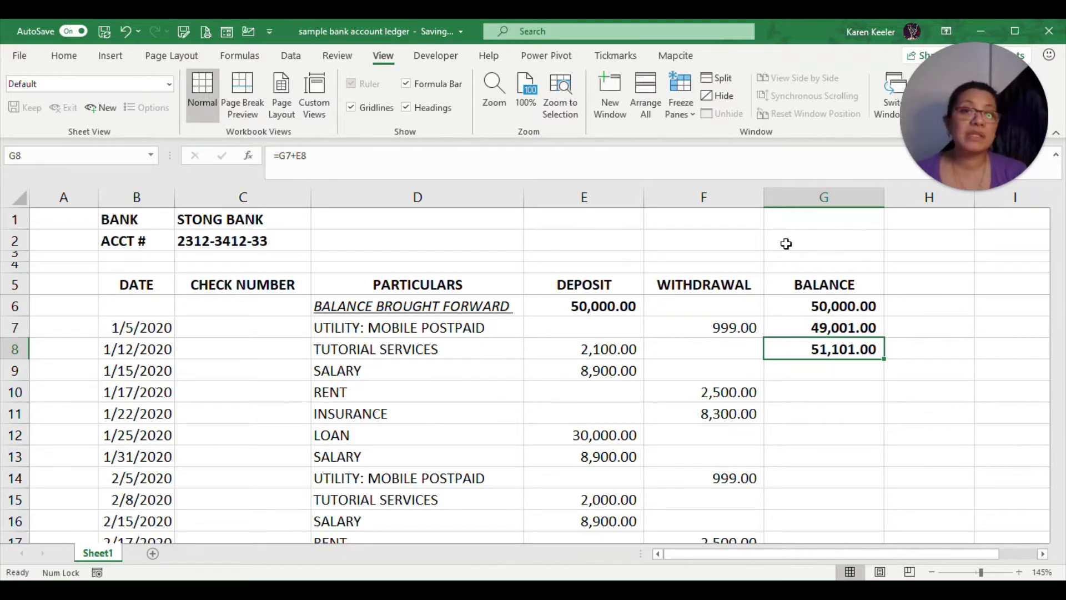
pyautogui.press('Down')
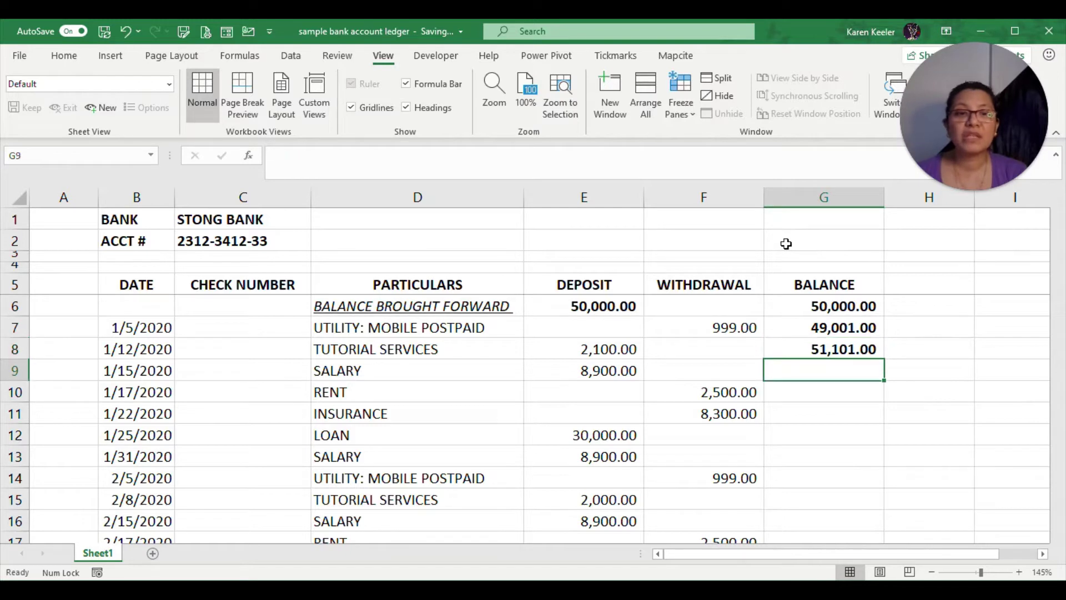
pyautogui.press('Up')
pyautogui.press('Up')
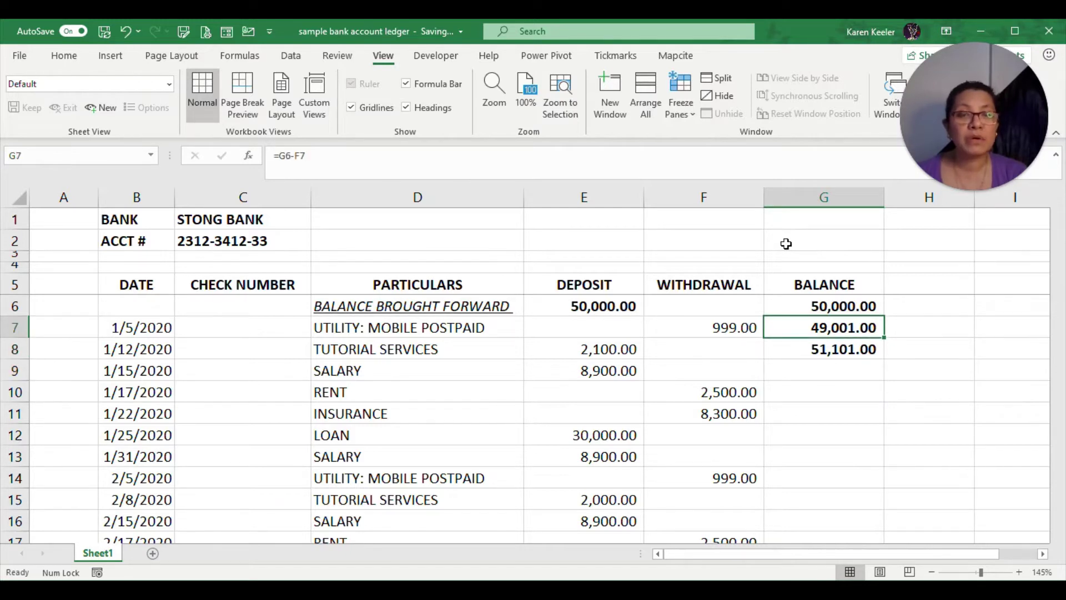
pyautogui.press('Down')
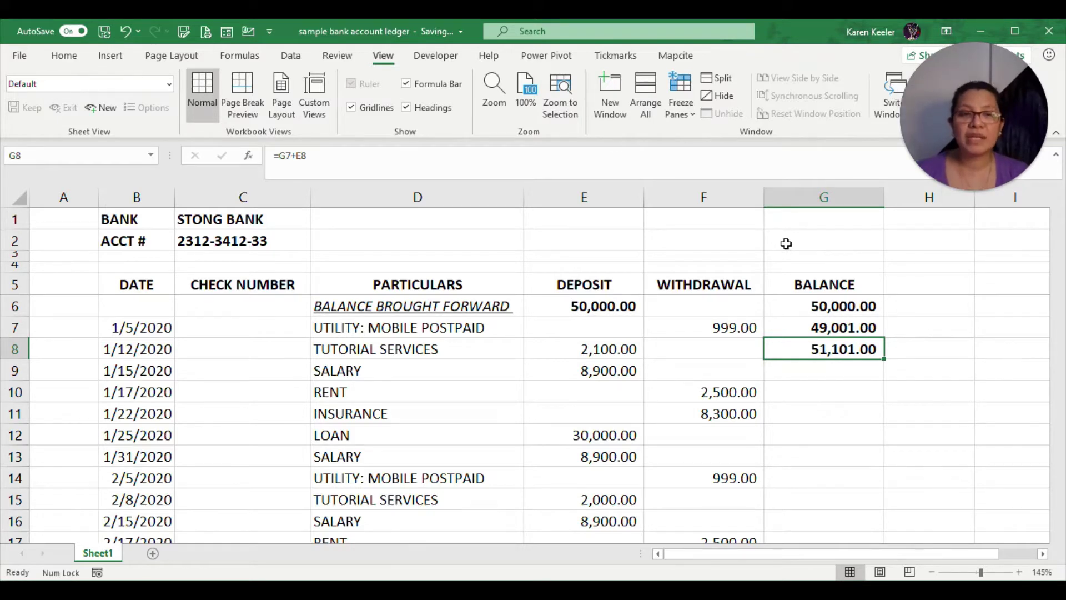
# Step: Clear the three balances in G6:G8
pyautogui.hotkey('shift', 'Up')
pyautogui.hotkey('shift', 'Up')
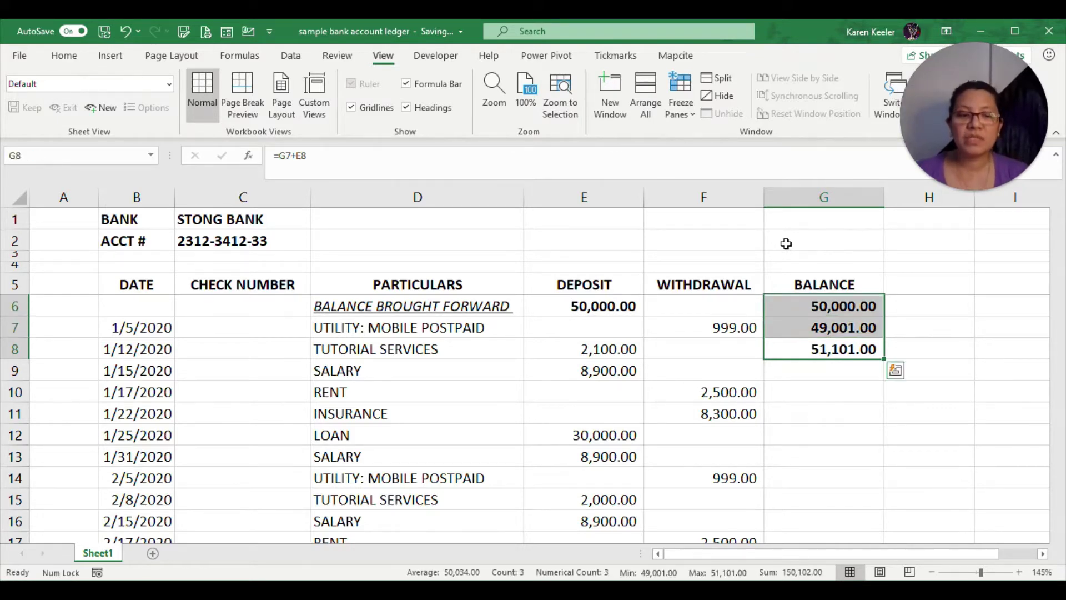
pyautogui.write('=')
pyautogui.press('Escape')
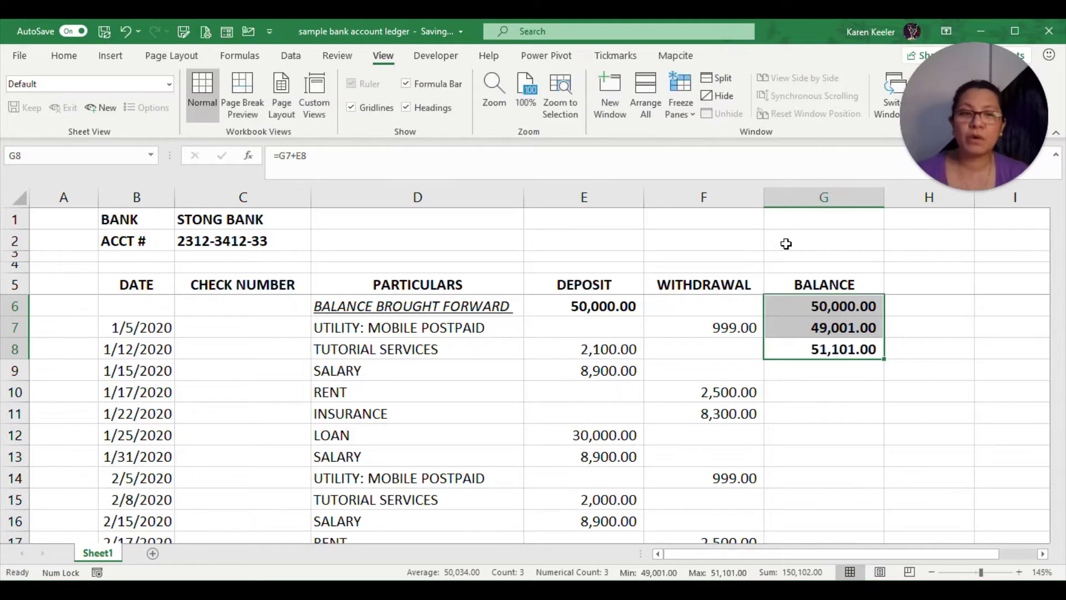
pyautogui.press('Delete')
# Step: In G28, the April 17 RENT row, start a SUM over the whole DEPOSIT column
pyautogui.press('Down')
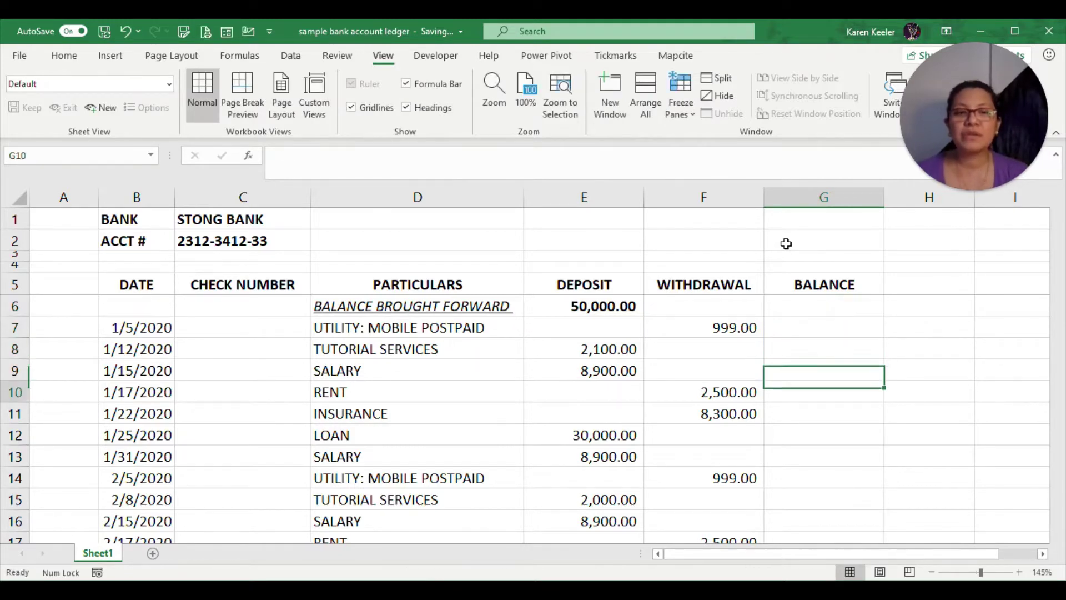
pyautogui.press('Down')
pyautogui.press('Left')
pyautogui.press('Left')
pyautogui.press('Left')
pyautogui.hotkey('ctrl', 'Down')
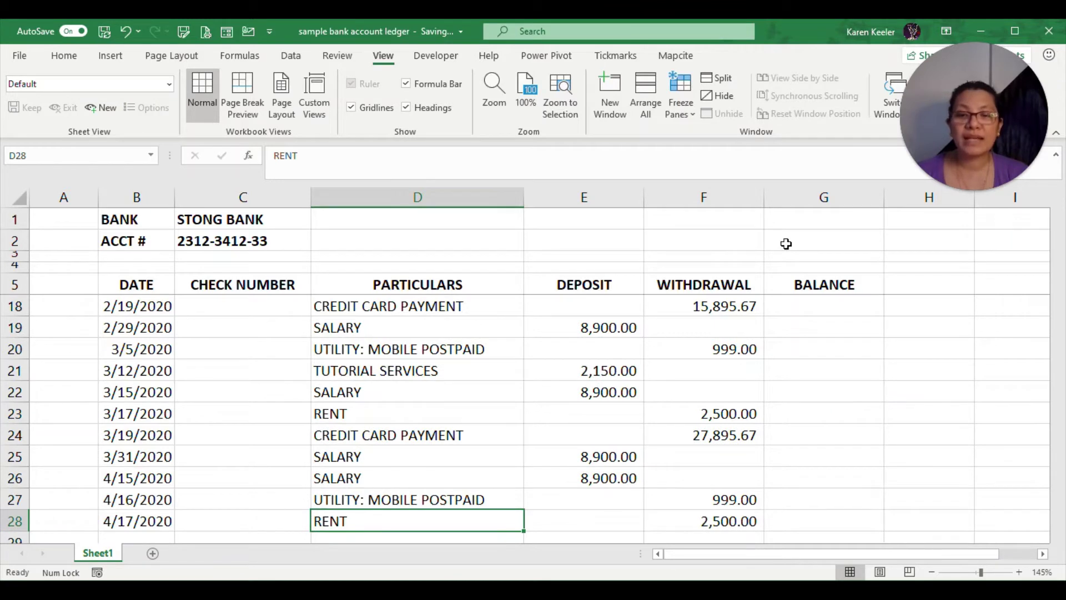
pyautogui.press('Right')
pyautogui.press('Right')
pyautogui.press('Right')
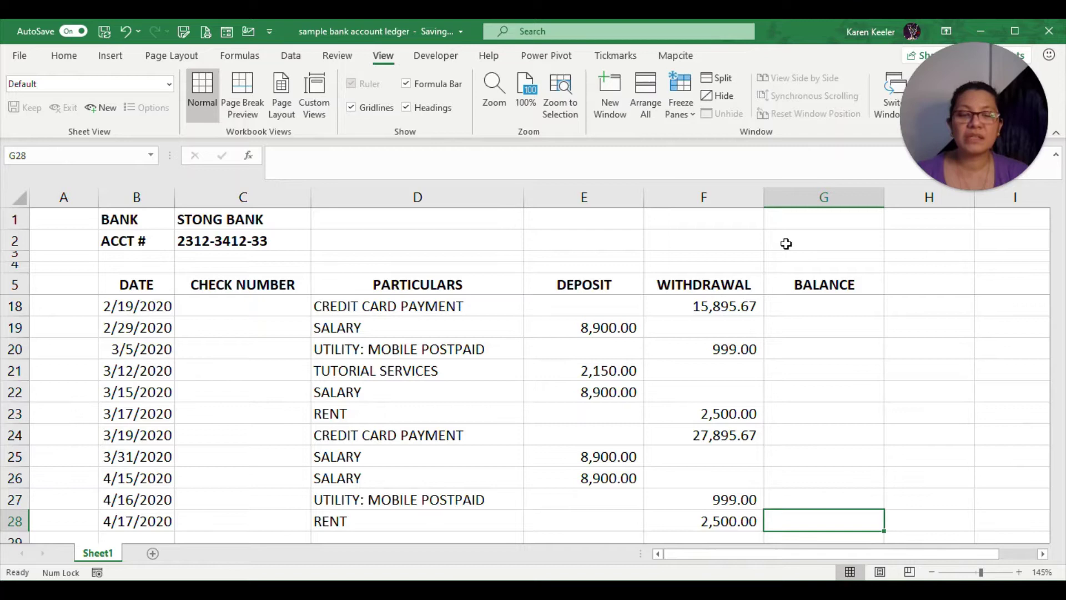
pyautogui.write('=sum(')
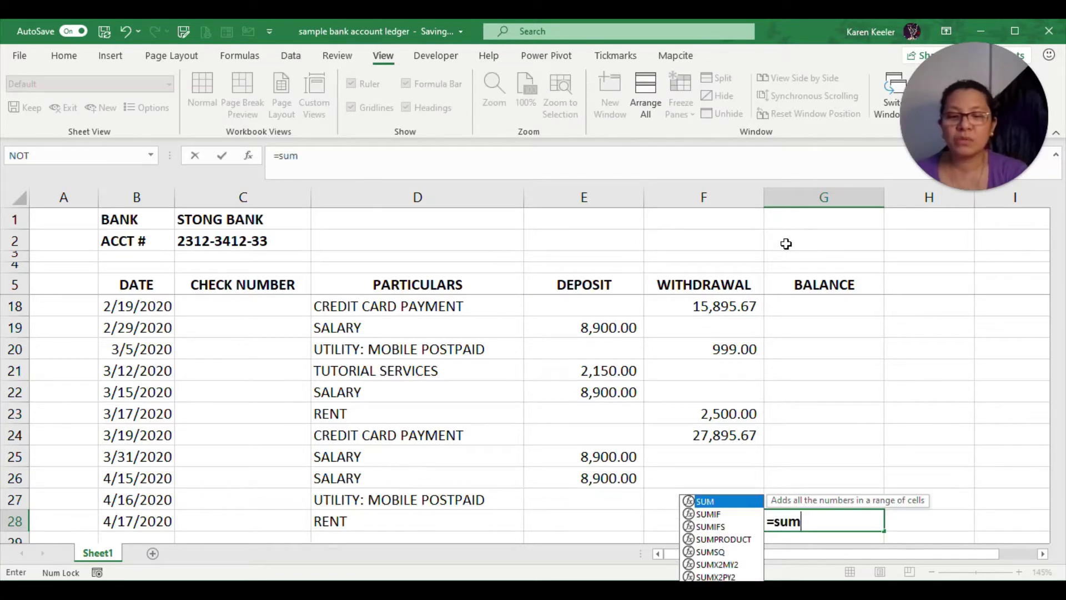
pyautogui.press('Left')
pyautogui.press('Left')
pyautogui.press('Left')
pyautogui.press('Right')
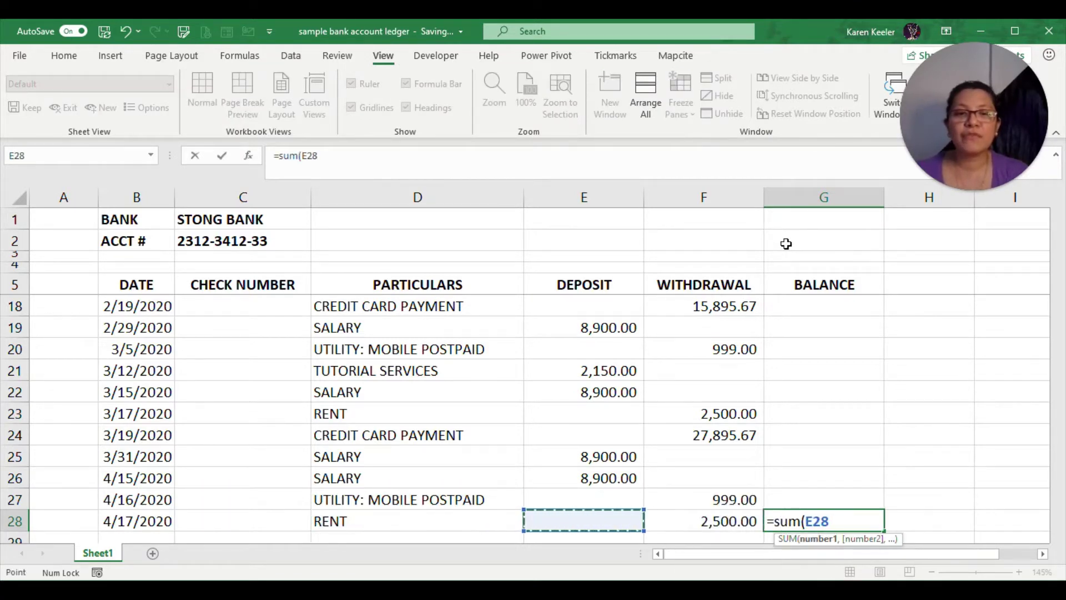
pyautogui.hotkey('ctrl', 'space')
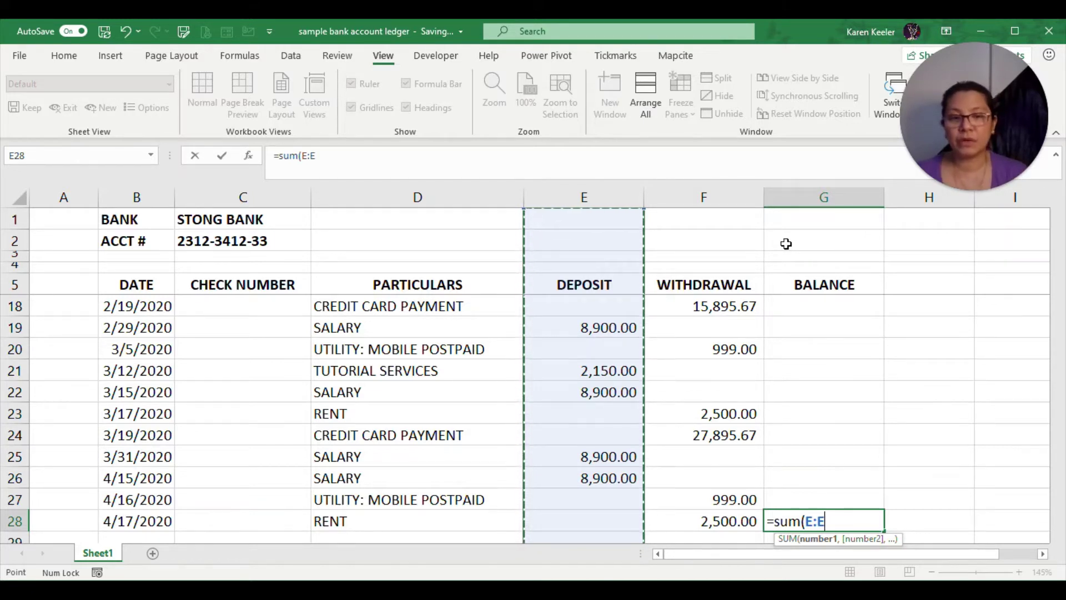
# Step: Complete =SUM(E:E)-SUM(F:F) in G28, giving a balance of 82,462.66
pyautogui.write(')-')
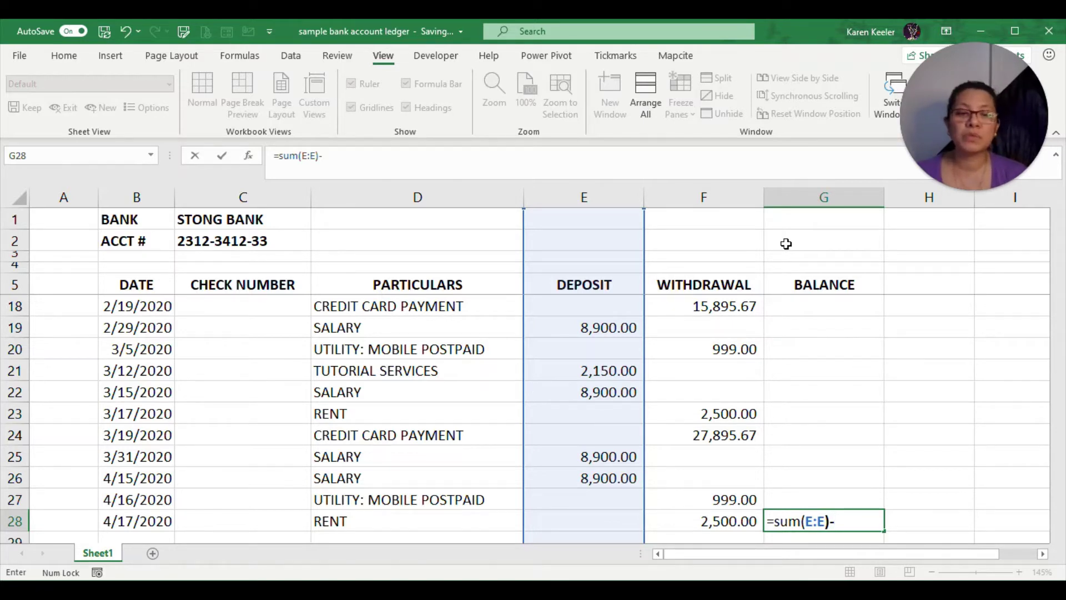
pyautogui.write('sum(')
pyautogui.press('Left')
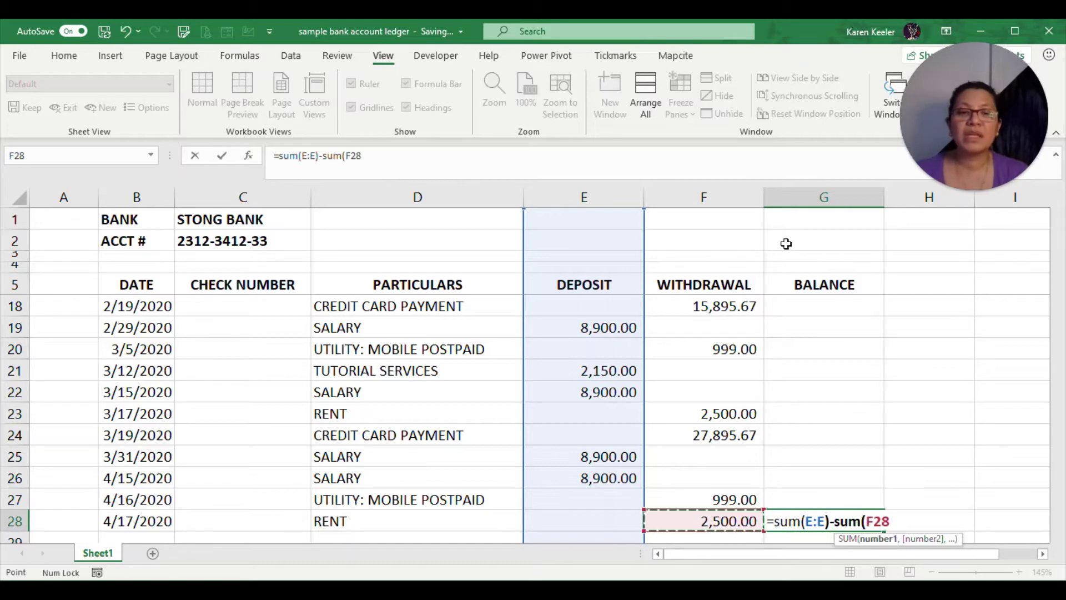
pyautogui.hotkey('ctrl', 'space')
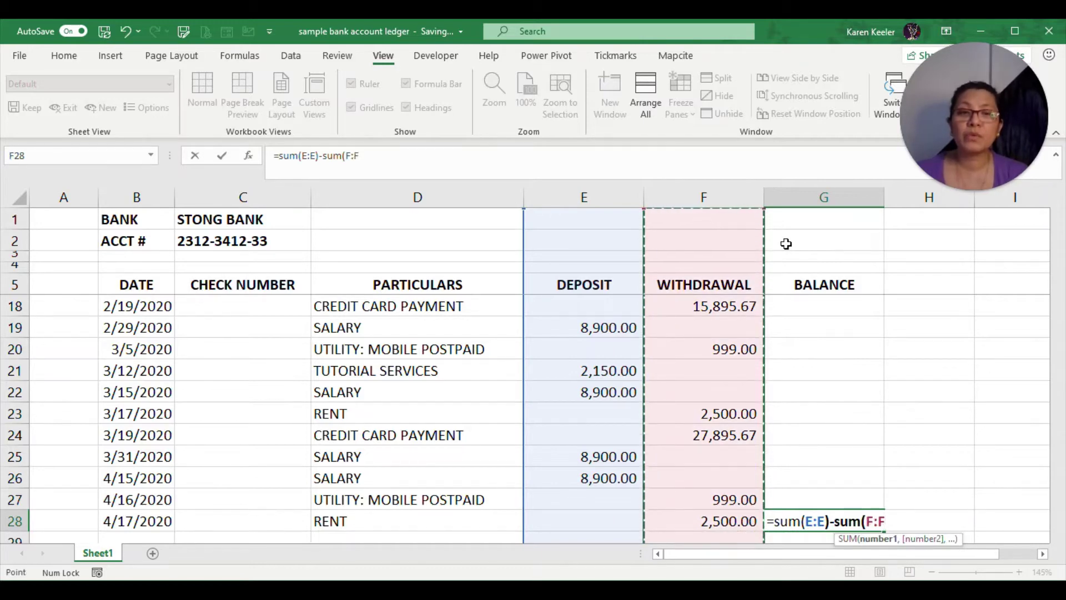
pyautogui.write(')')
pyautogui.press('Return')
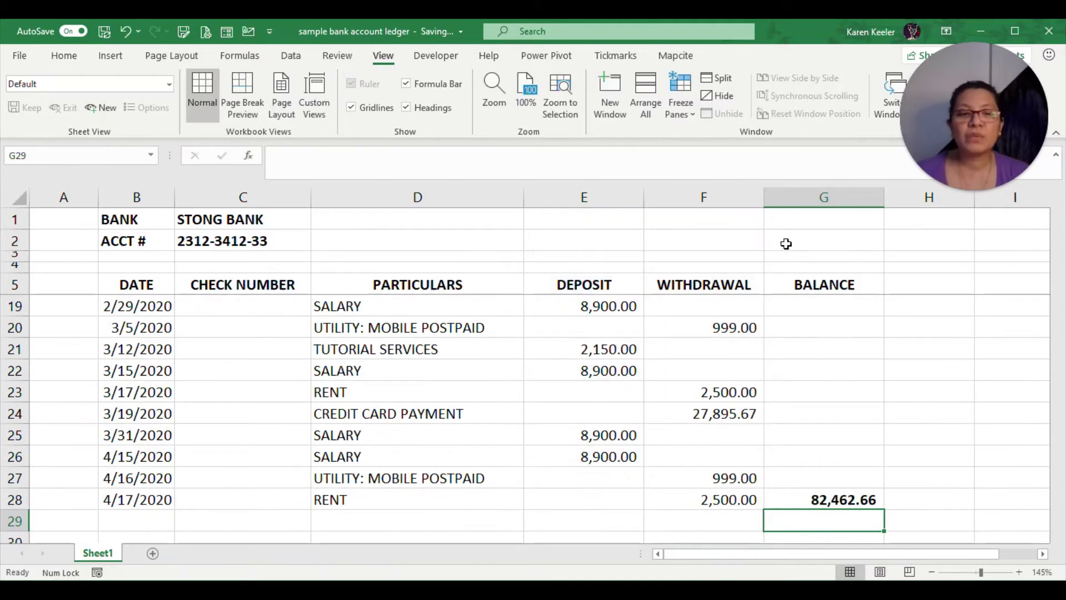
pyautogui.press('Up')
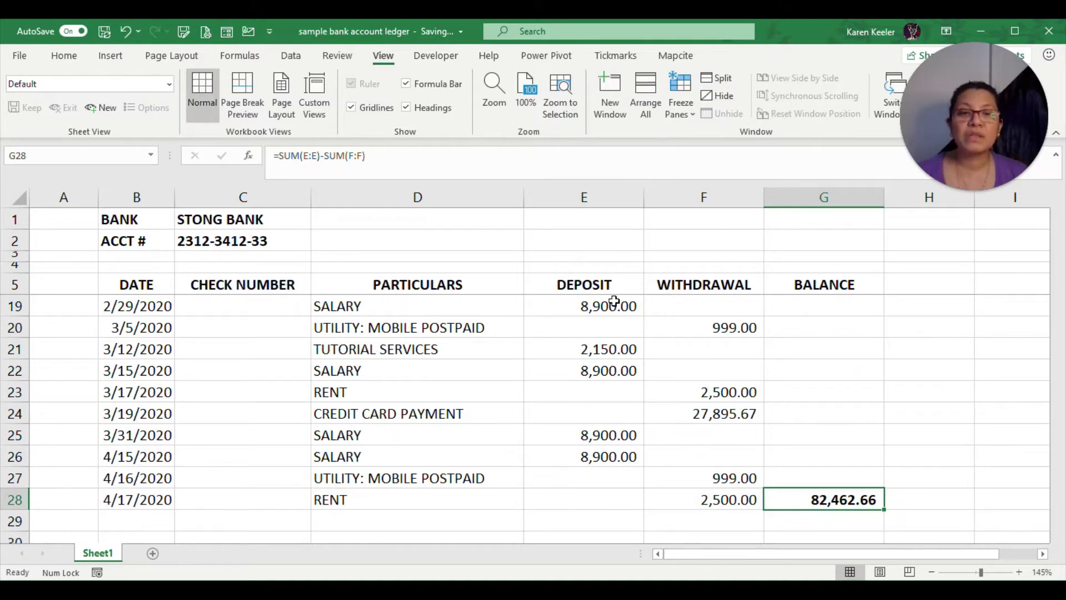
pyautogui.click(590, 195)
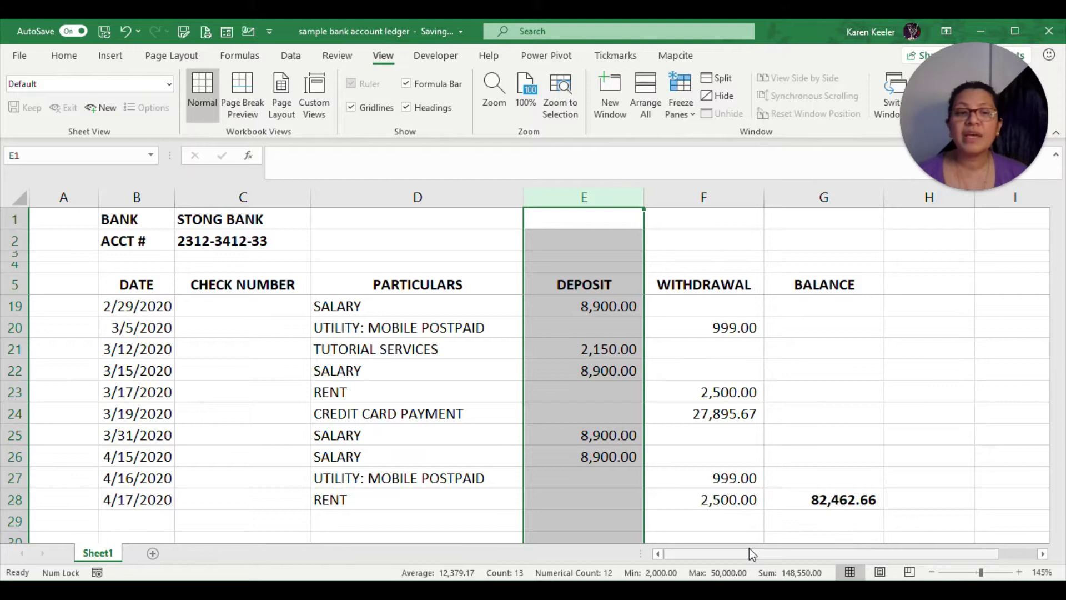
pyautogui.click(727, 194)
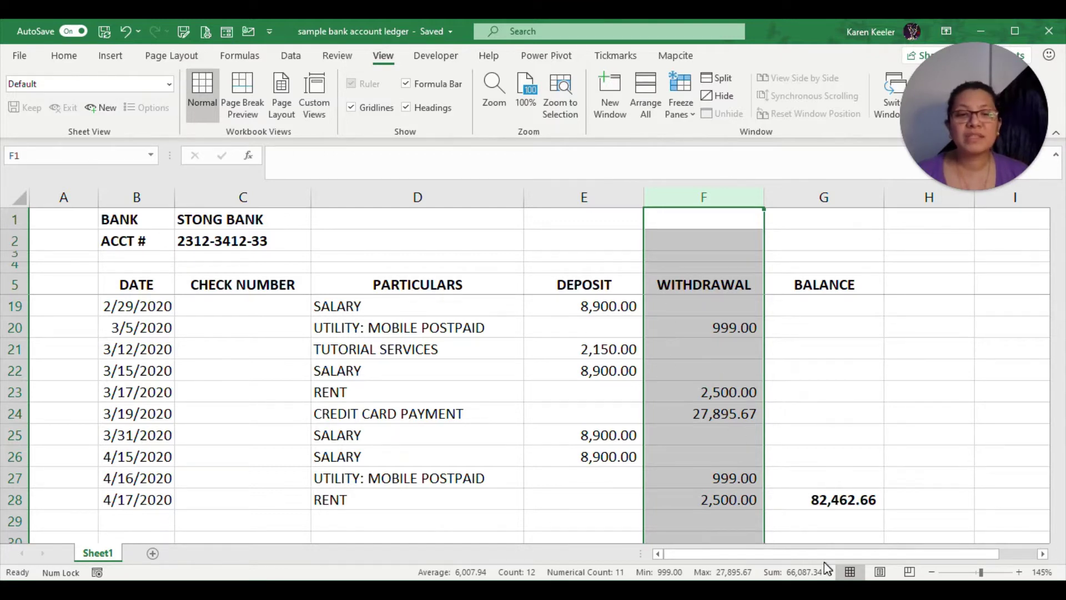
pyautogui.click(583, 196)
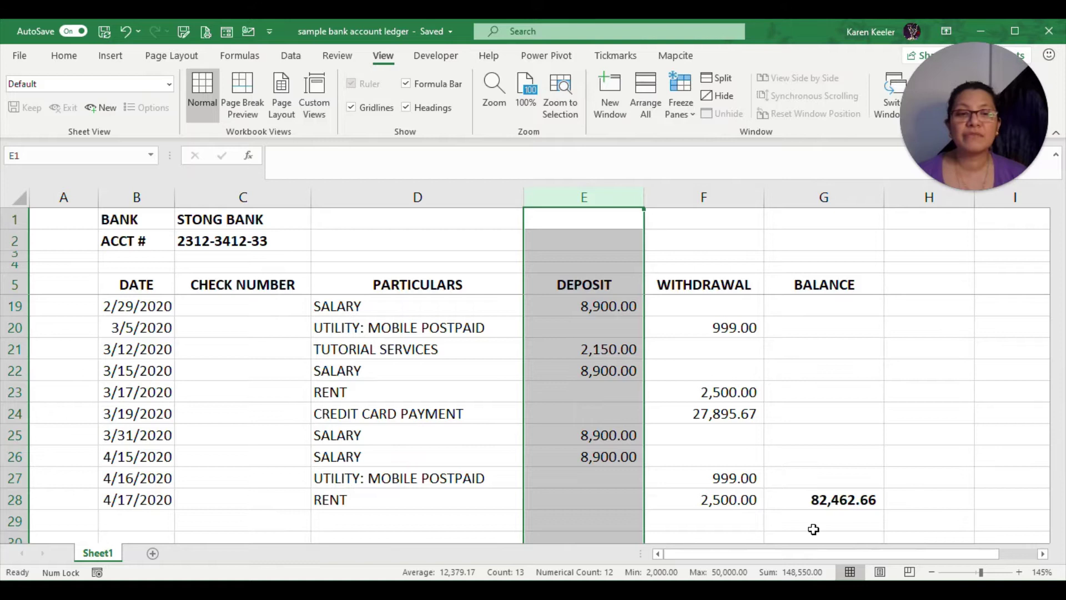
pyautogui.click(806, 499)
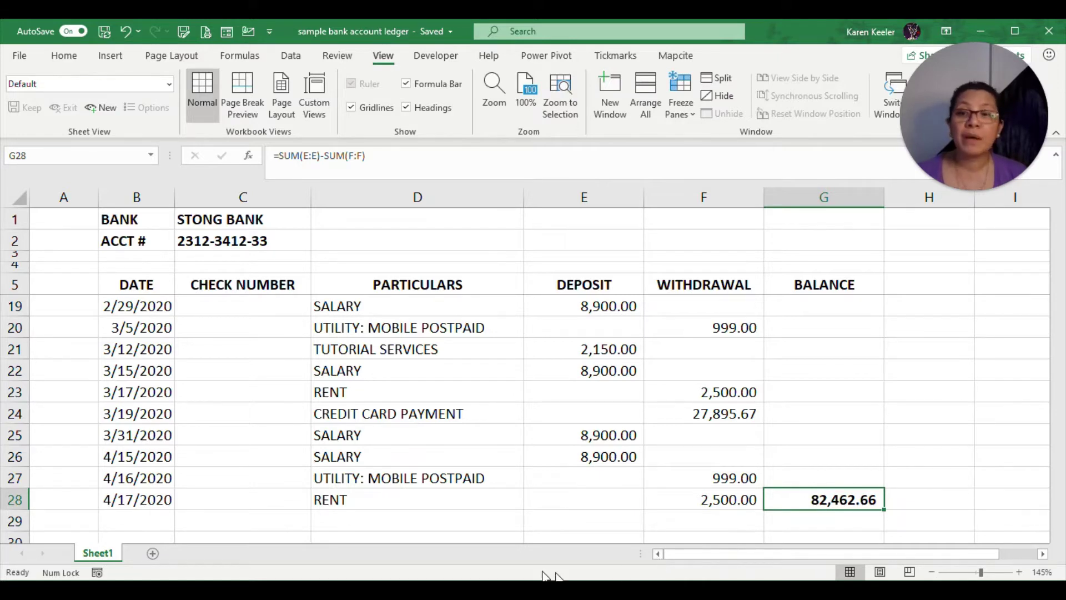
# Step: Add row 29 dated 4/19 for CREDIT CARD PAYMENT with a 20,000 withdrawal
pyautogui.click(139, 519)
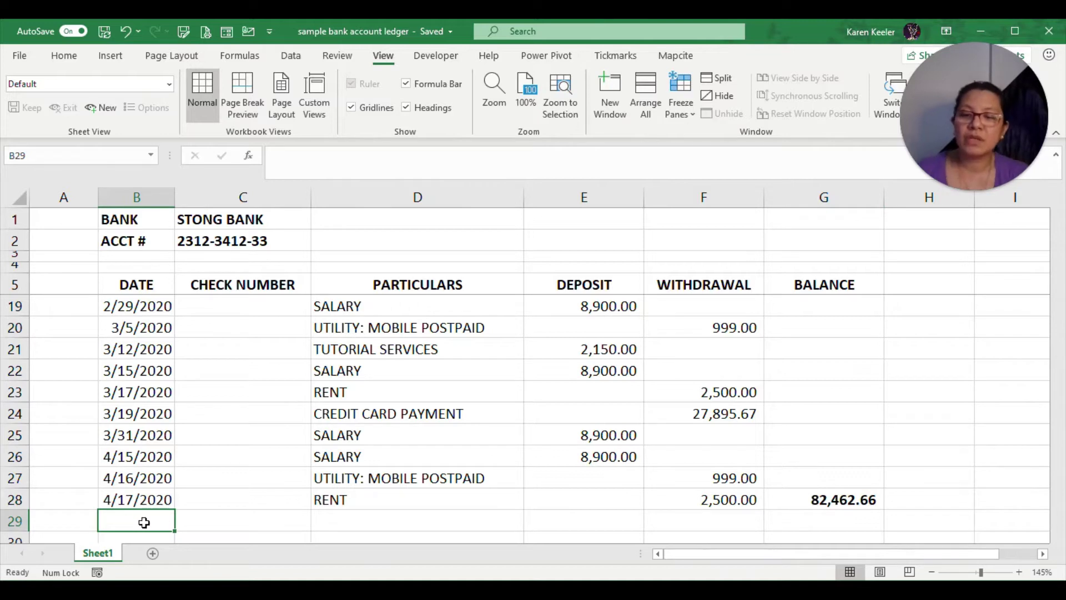
pyautogui.write('4/19')
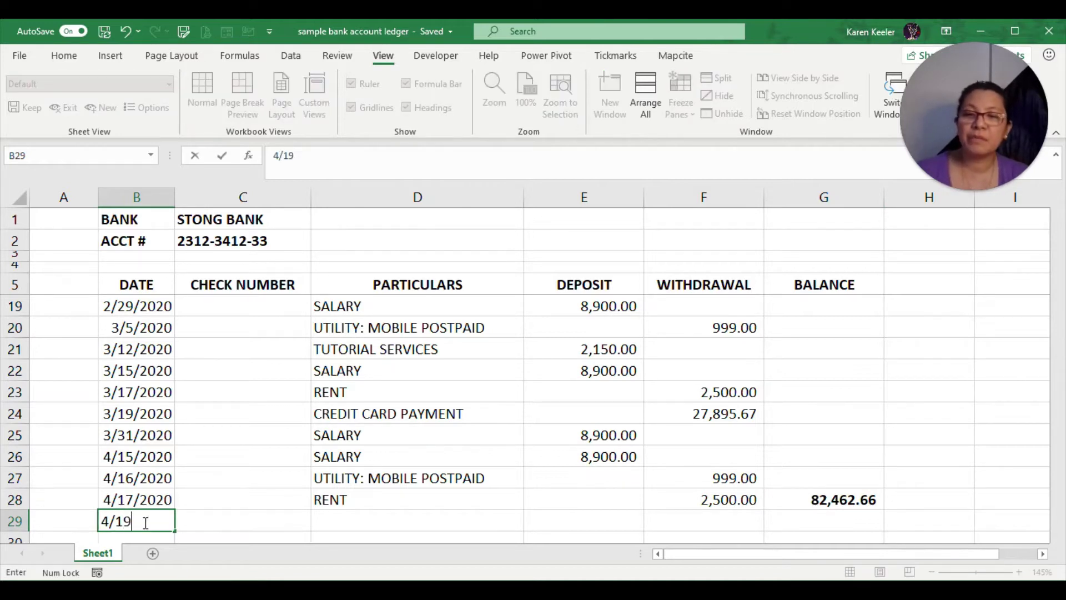
pyautogui.write('00')
pyautogui.press('BackSpace')
pyautogui.press('BackSpace')
pyautogui.press('BackSpace')
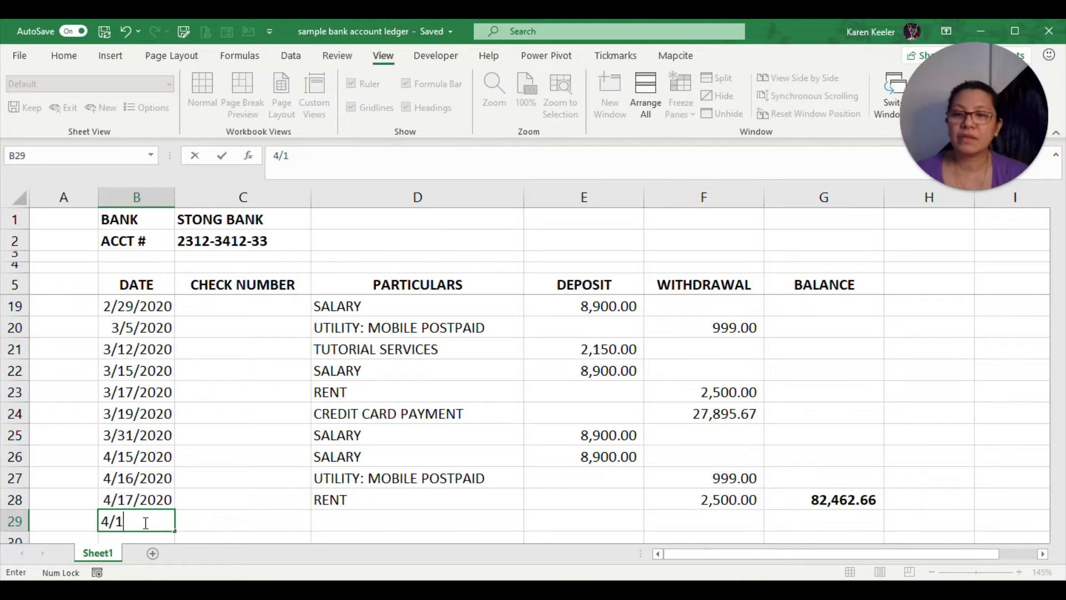
pyautogui.write('9')
pyautogui.press('Tab')
pyautogui.press('Tab')
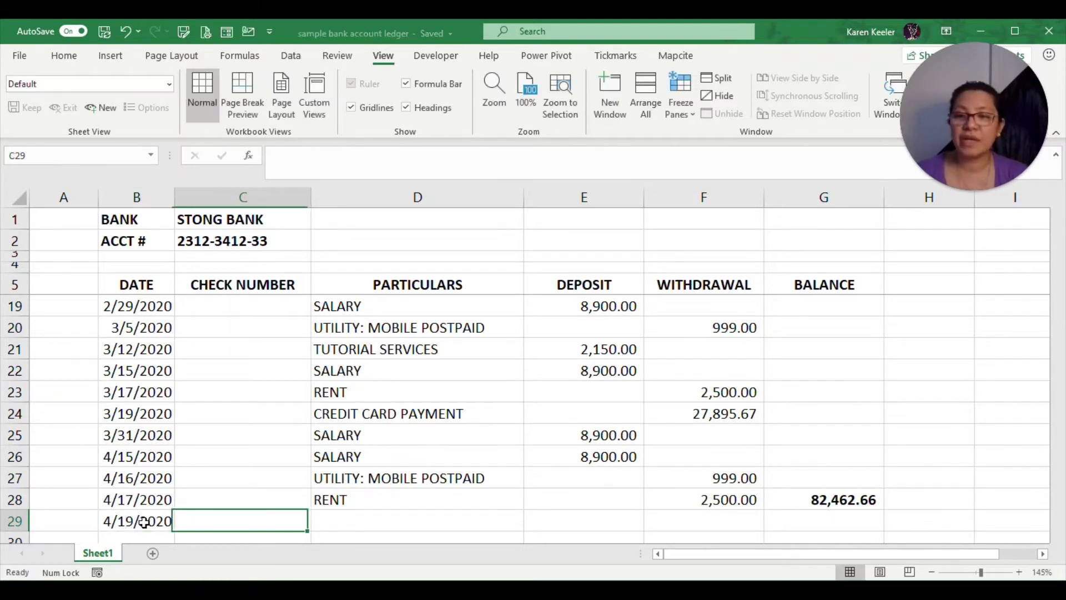
pyautogui.write('CR')
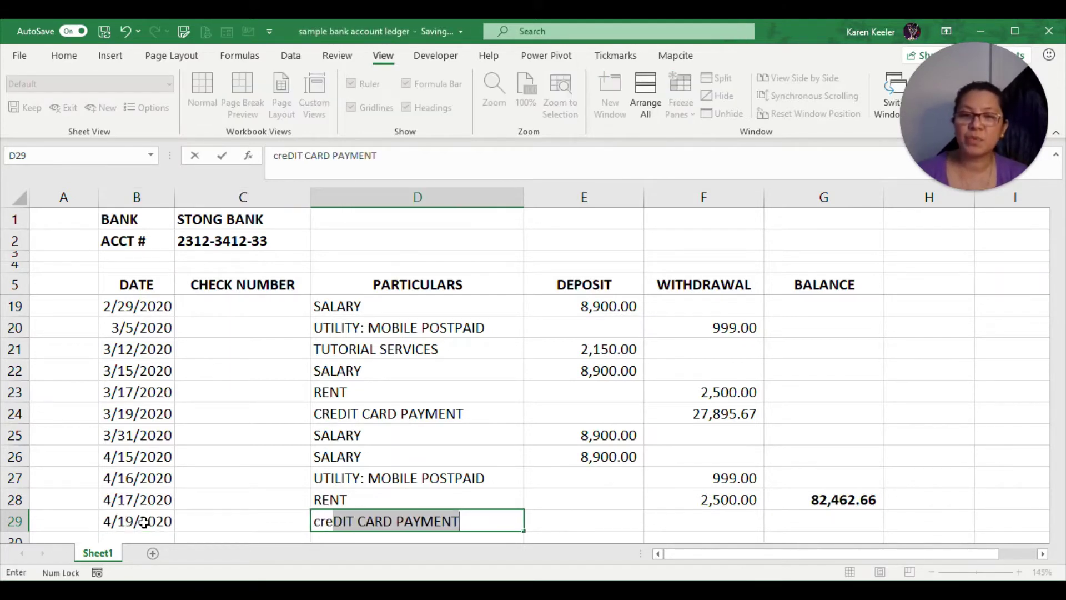
pyautogui.press('Tab')
pyautogui.press('Tab')
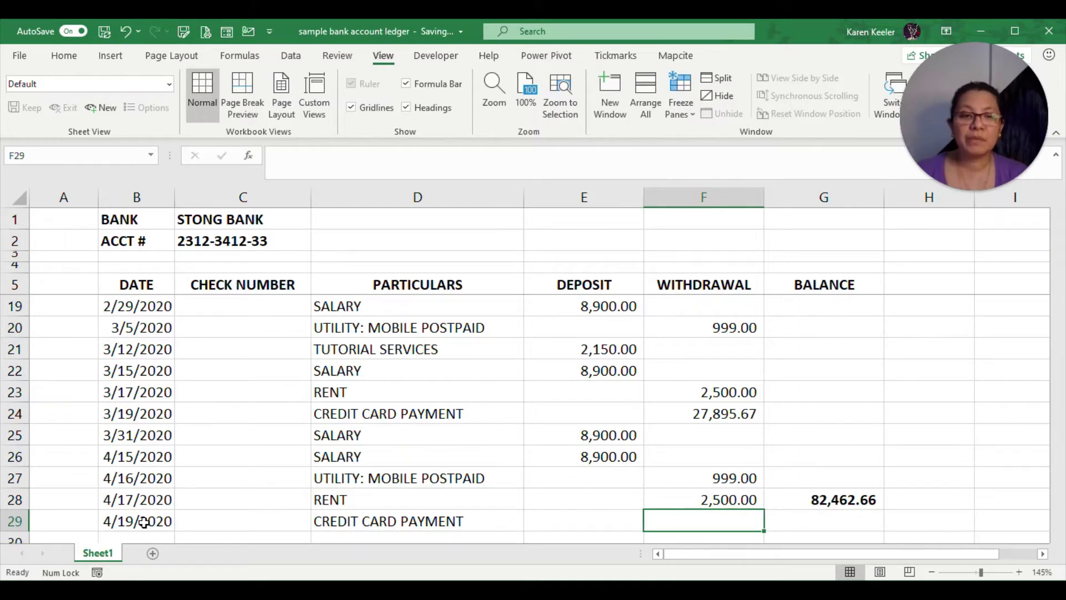
pyautogui.write('200000.00')
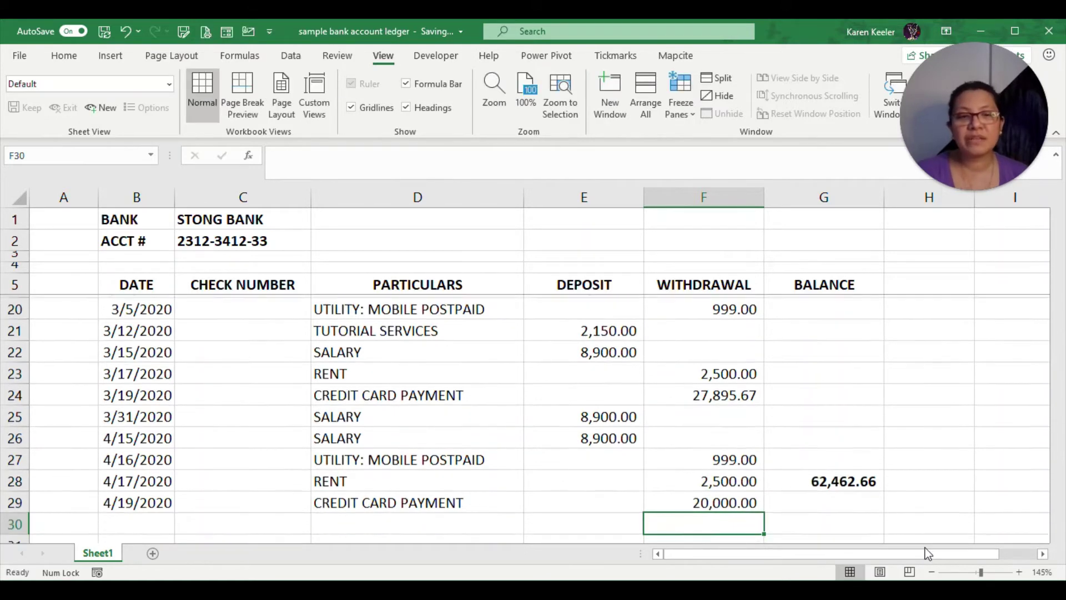
pyautogui.press('Return')
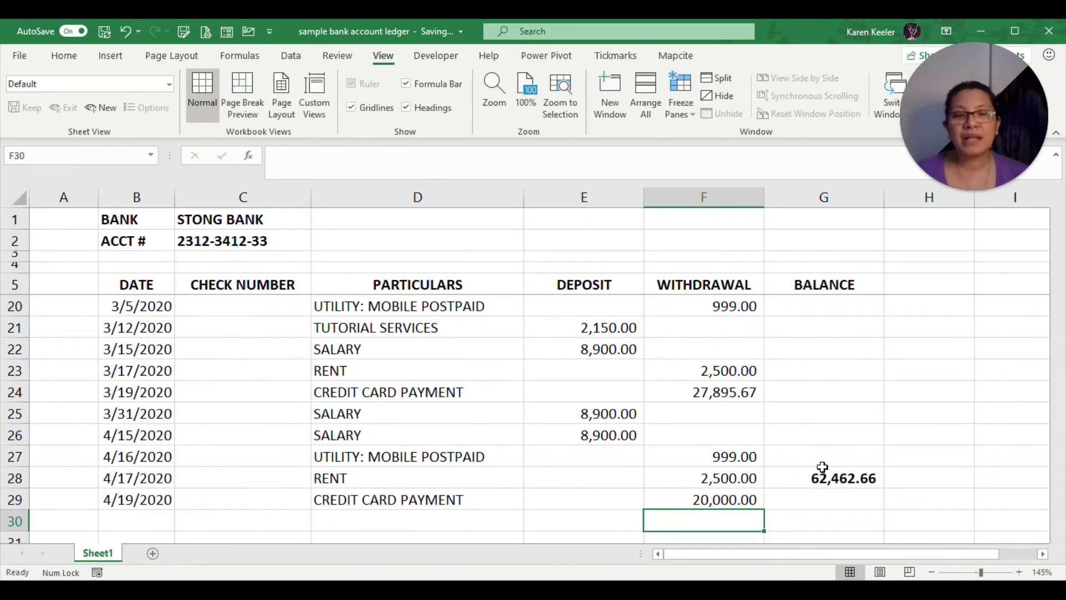
# Step: Inspect G28's balance formula and the new row's 20,000 withdrawal in F29
pyautogui.click(821, 472)
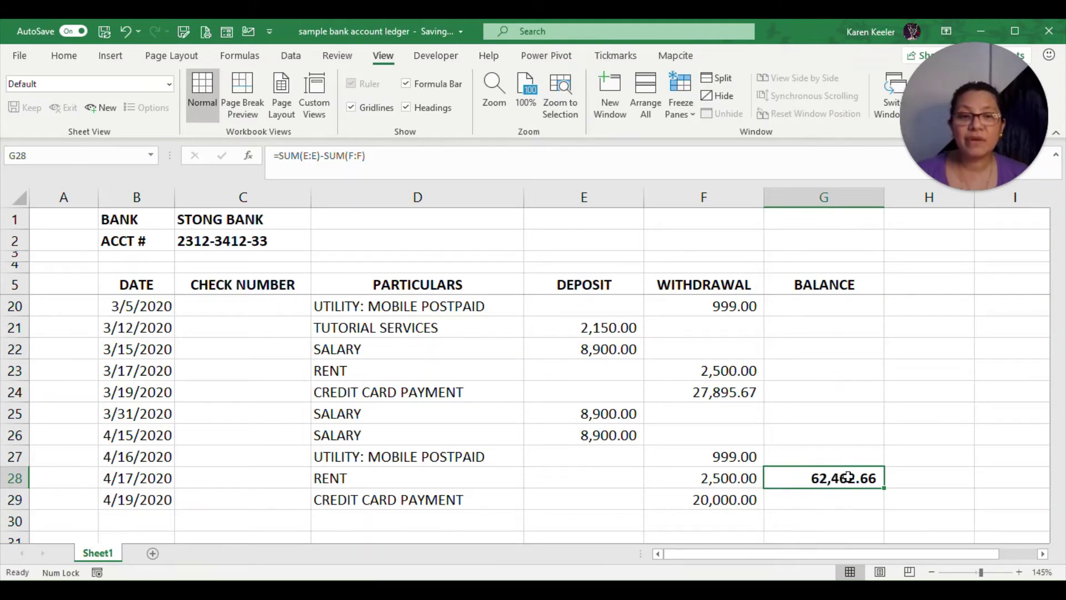
pyautogui.click(15, 478)
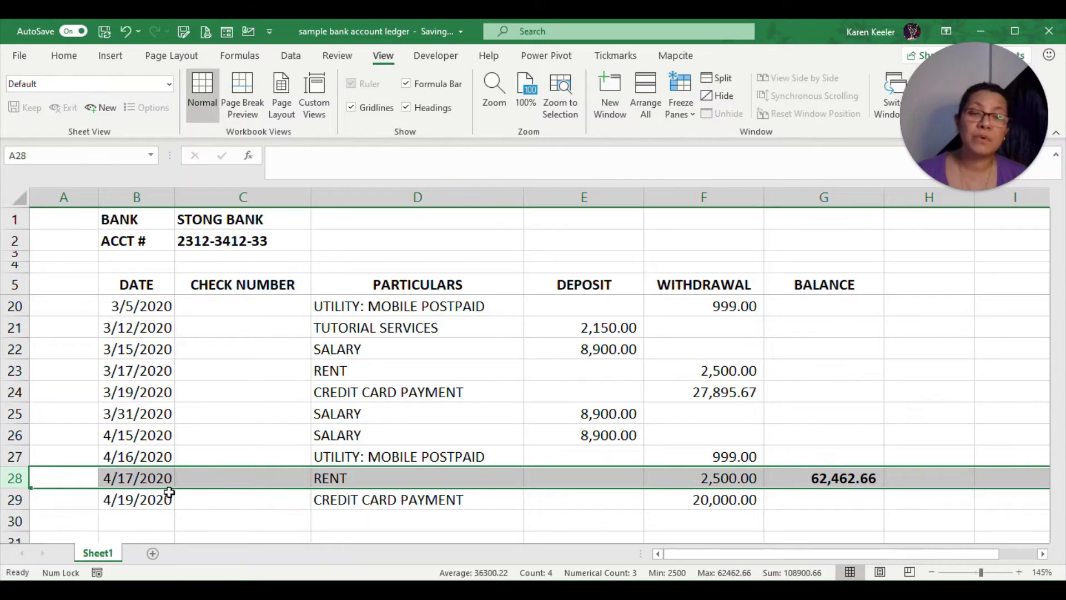
pyautogui.click(799, 505)
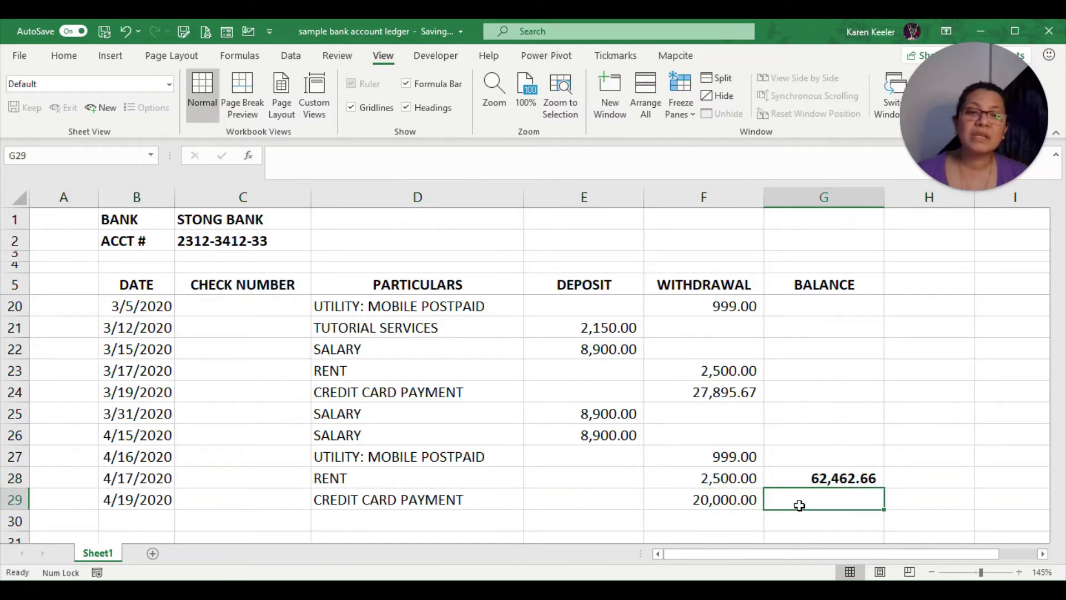
pyautogui.click(700, 502)
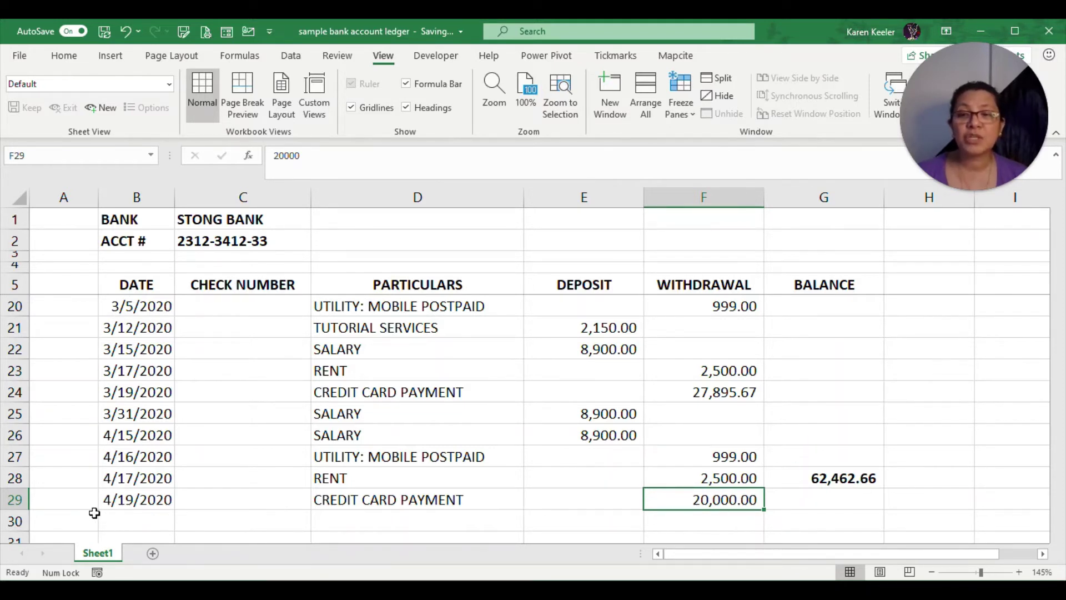
pyautogui.click(13, 478)
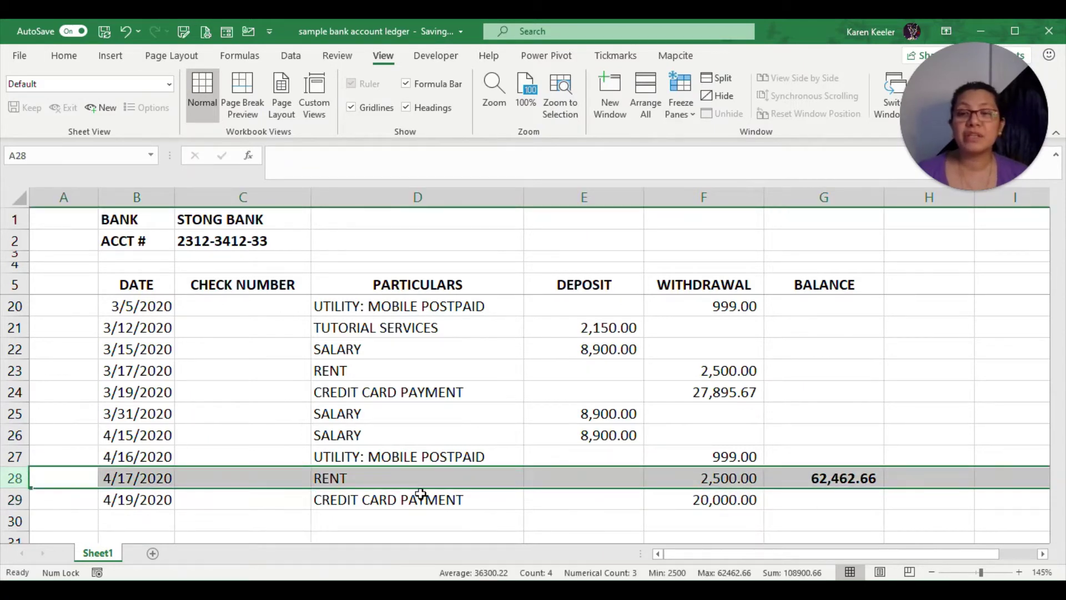
# Step: Open G28's =SUM(E:E)-SUM(F:F) formula, then delete it from the cell
pyautogui.click(818, 478)
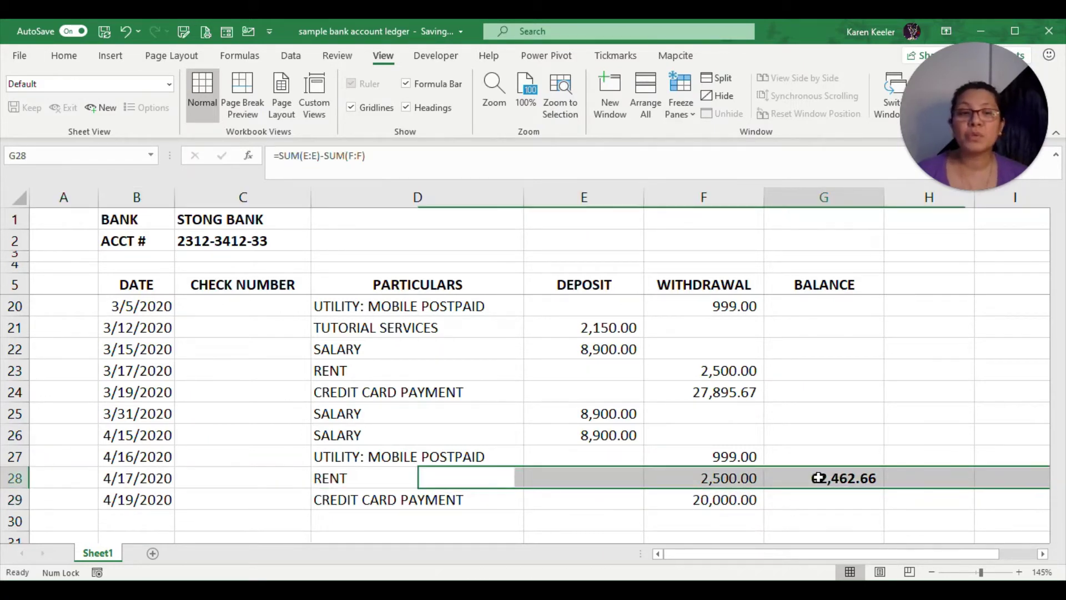
pyautogui.doubleClick(817, 477)
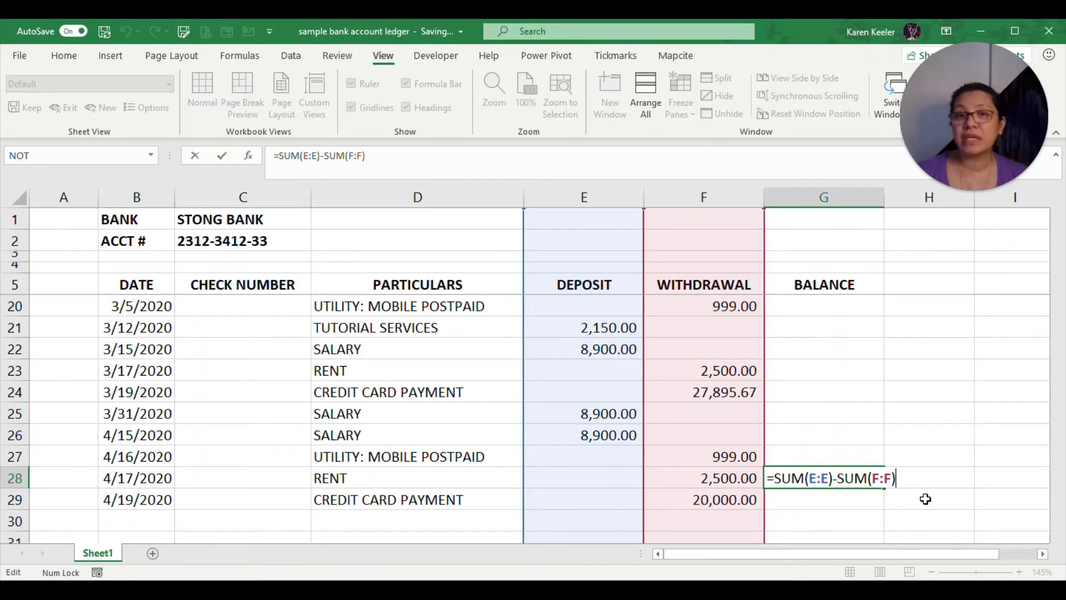
pyautogui.hotkey('ctrl', 'Return')
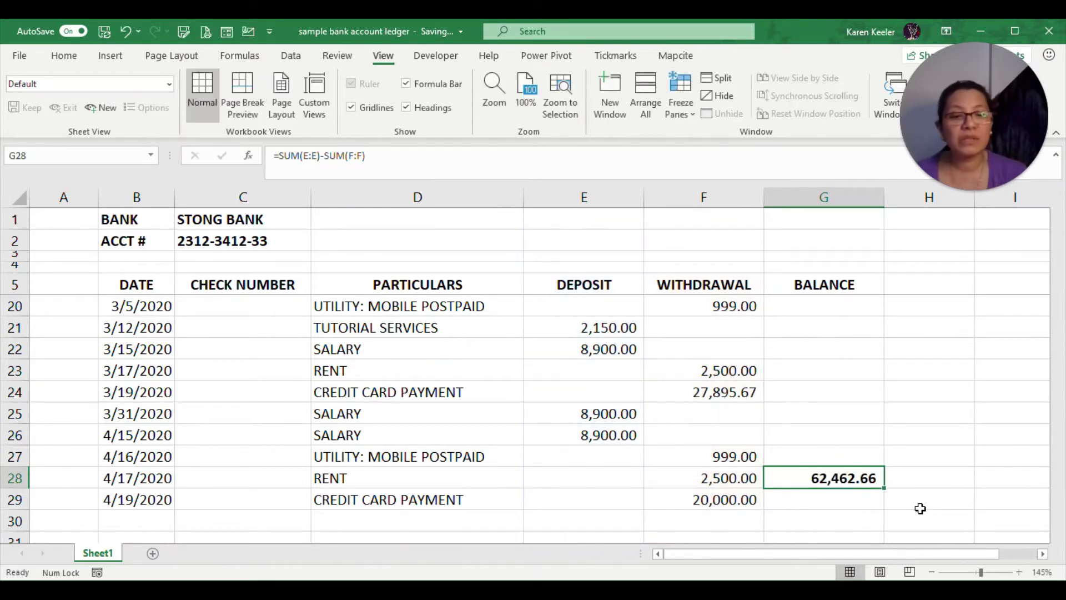
pyautogui.press('Delete')
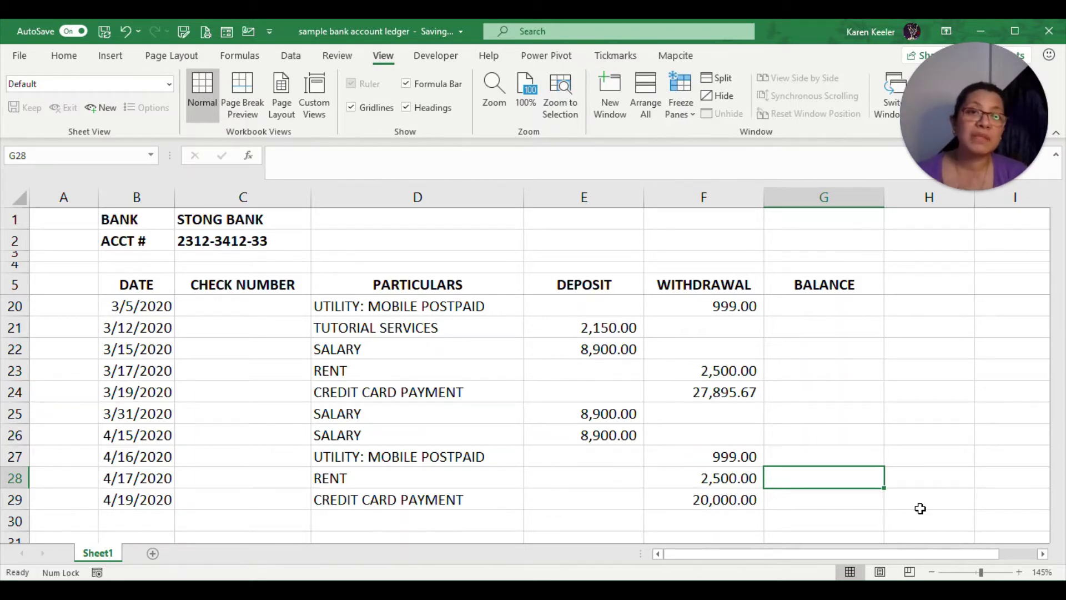
# Step: Enter =SUM(E6:E6) as the opening balance formula in G6
pyautogui.hotkey('ctrl', 'Up')
pyautogui.press('Down')
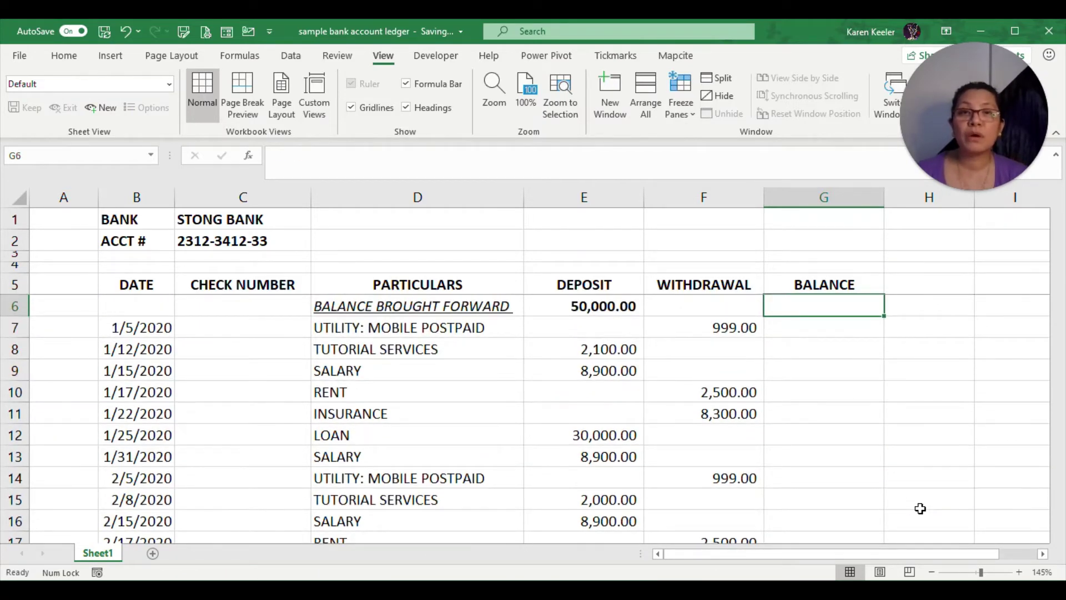
pyautogui.write('=sum(')
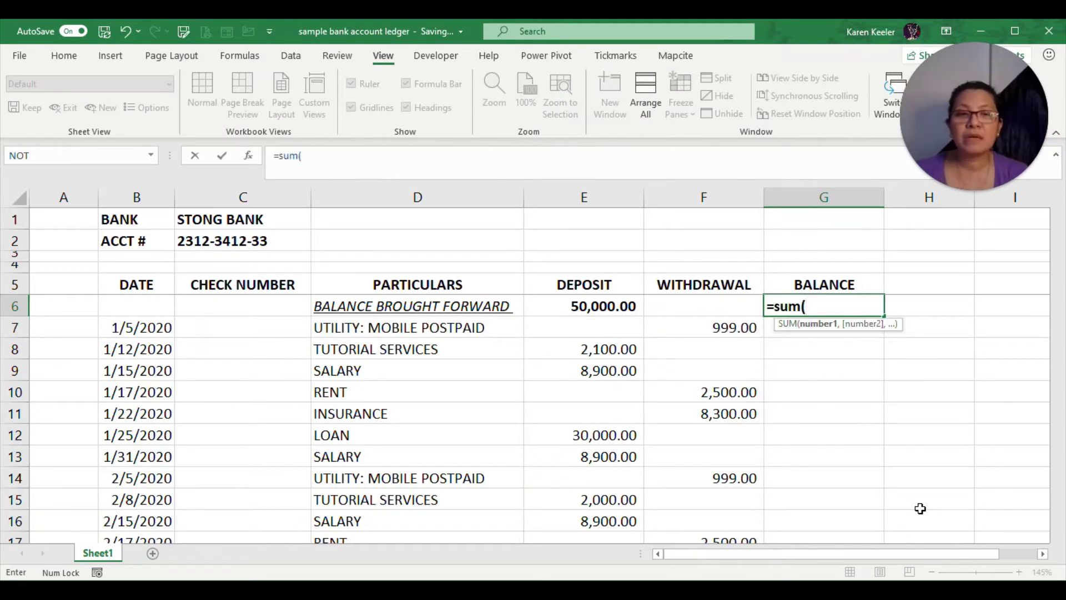
pyautogui.press('Left')
pyautogui.press('Left')
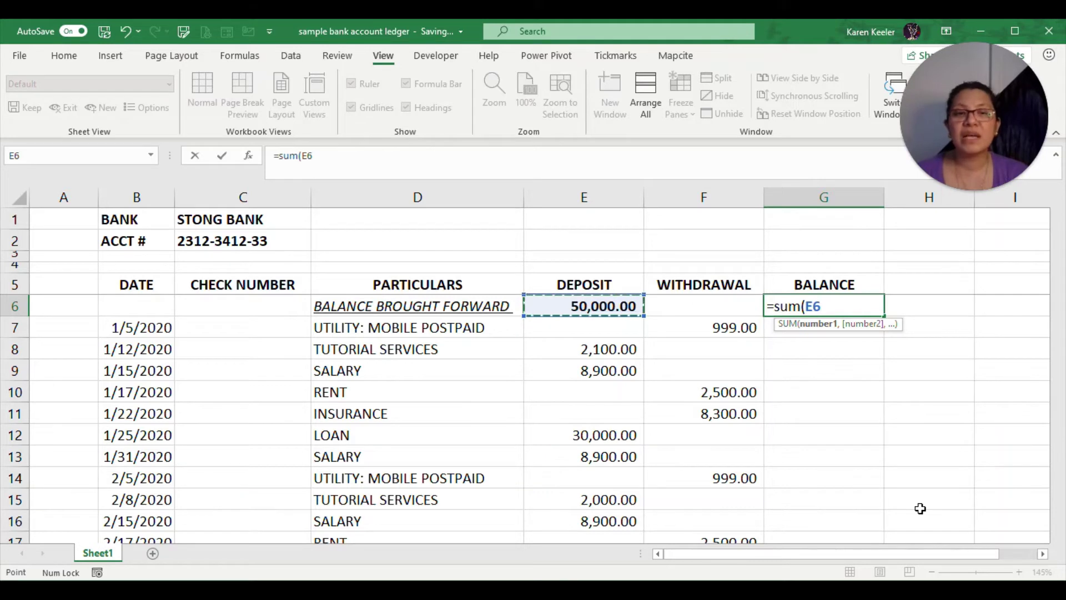
pyautogui.press('F8')
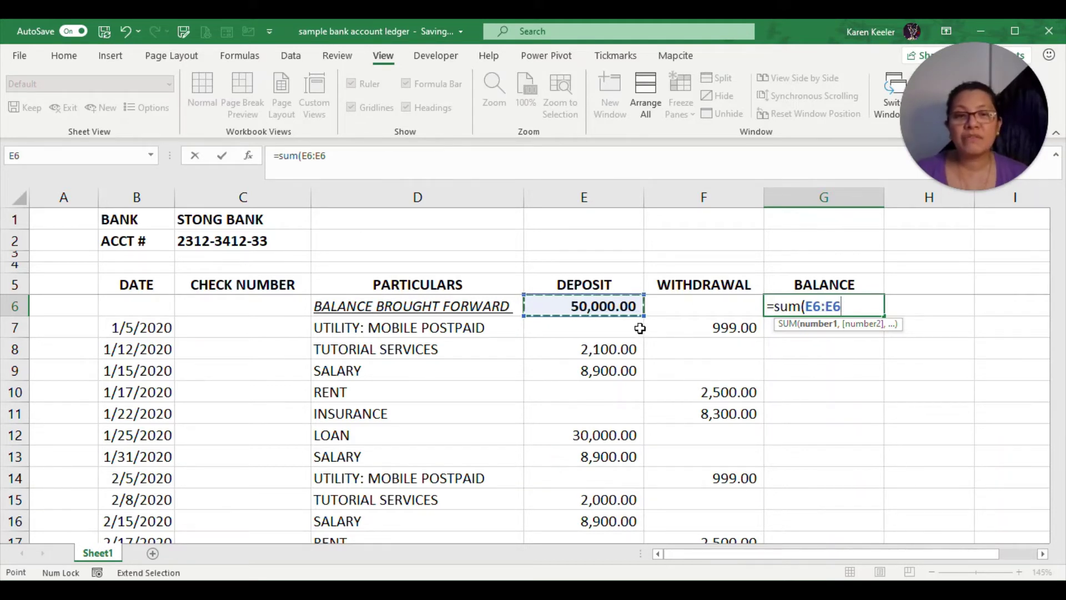
pyautogui.press('Return')
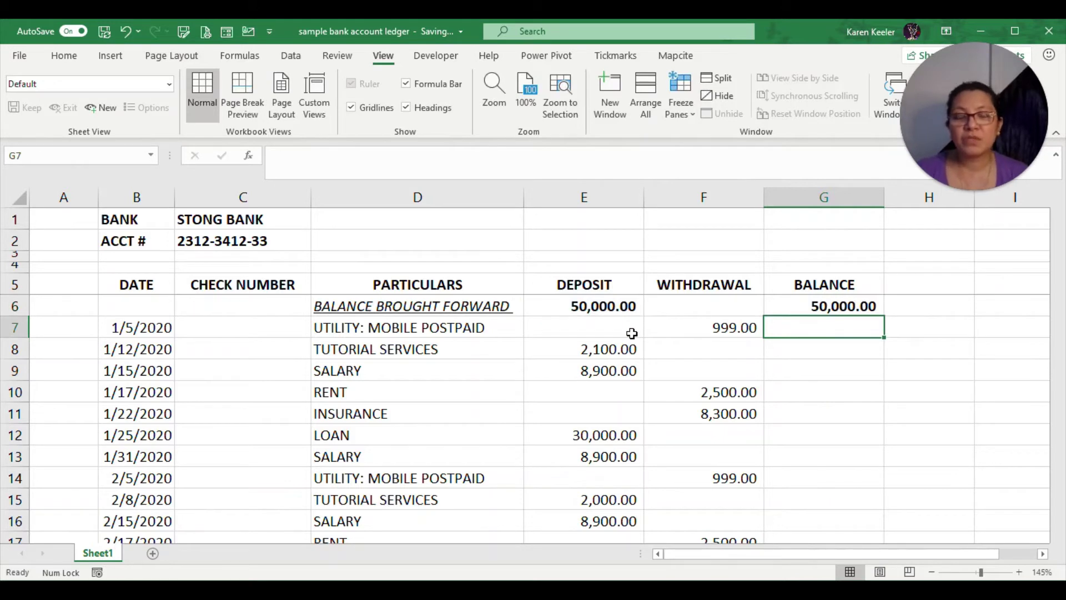
pyautogui.press('Up')
# Step: Extend G6 to =SUM(E6:E6)-SUM(F6:F6), still showing 50,000.00
pyautogui.press('F2')
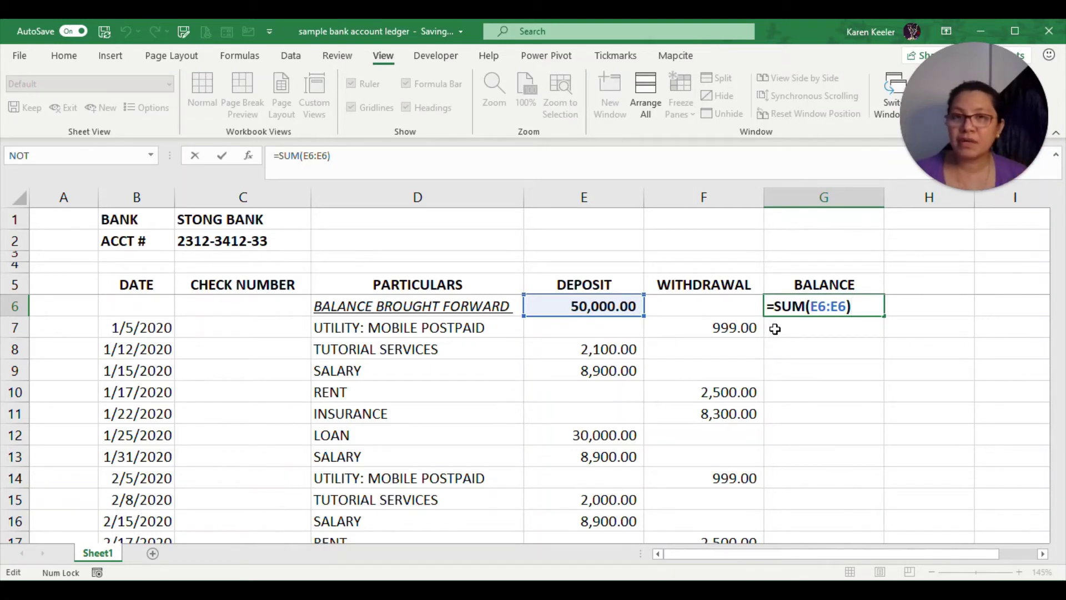
pyautogui.write('-')
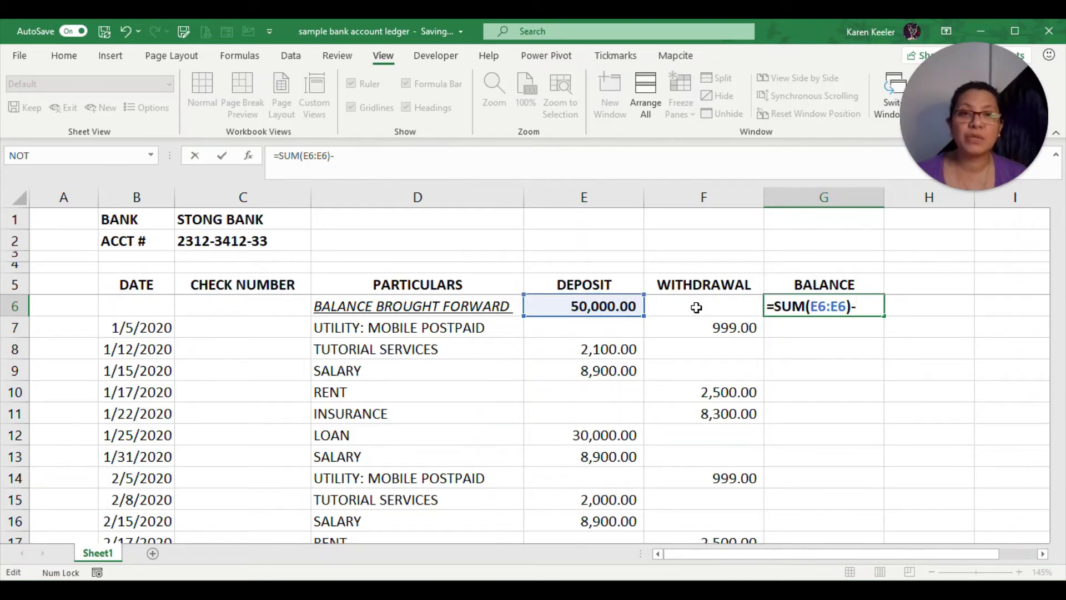
pyautogui.write('sum')
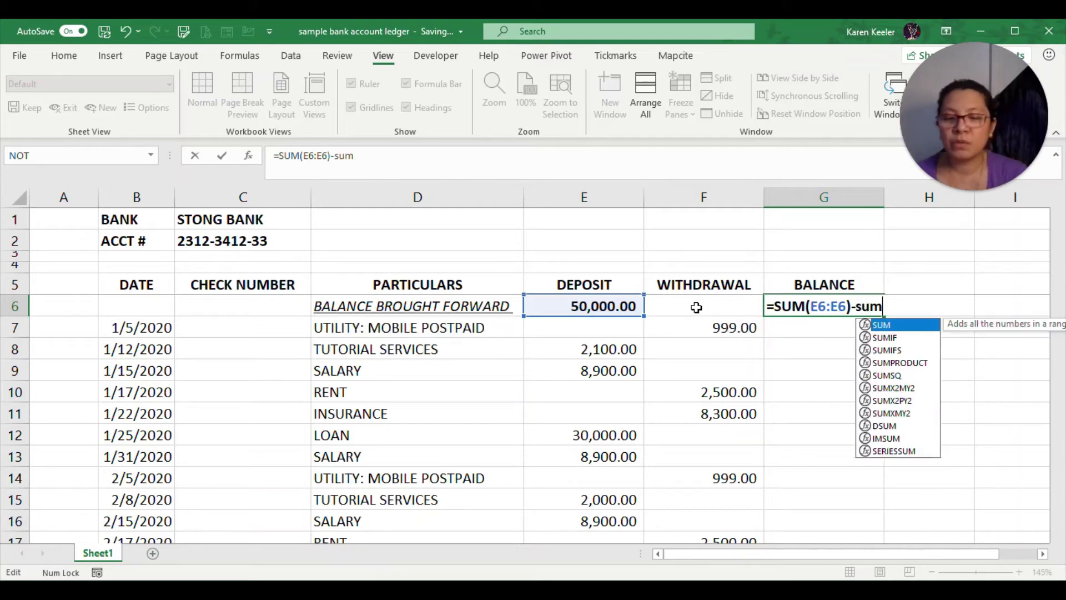
pyautogui.write('(')
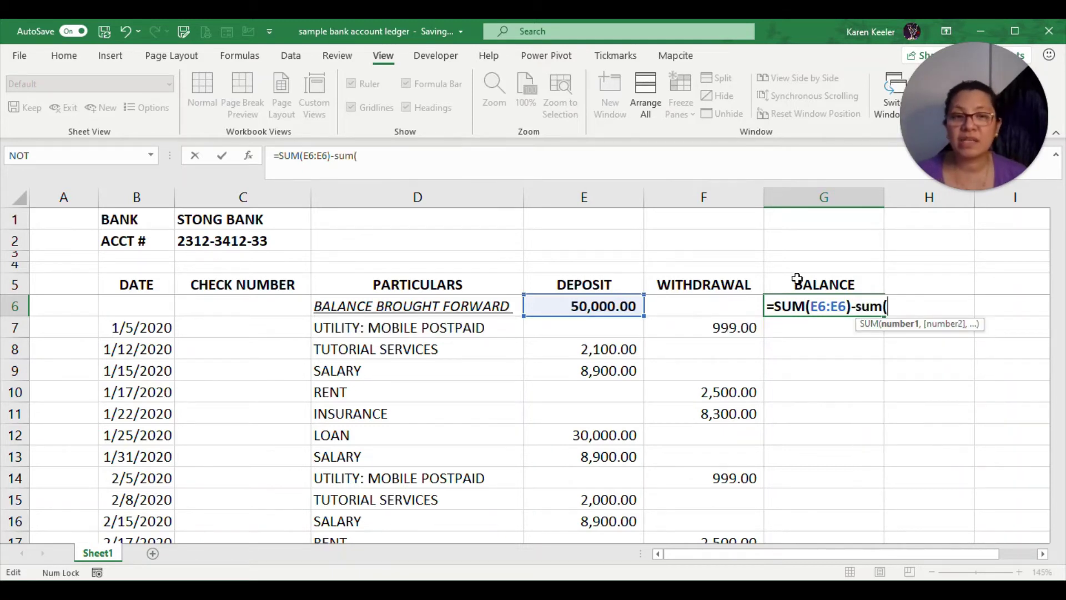
pyautogui.click(714, 306)
pyautogui.press('F8')
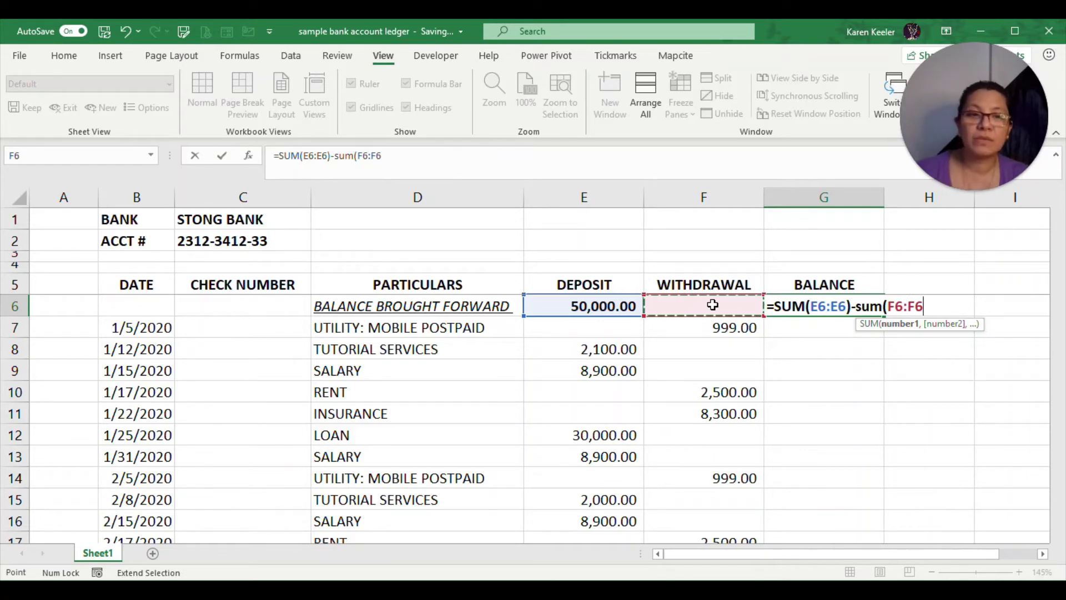
pyautogui.write(')')
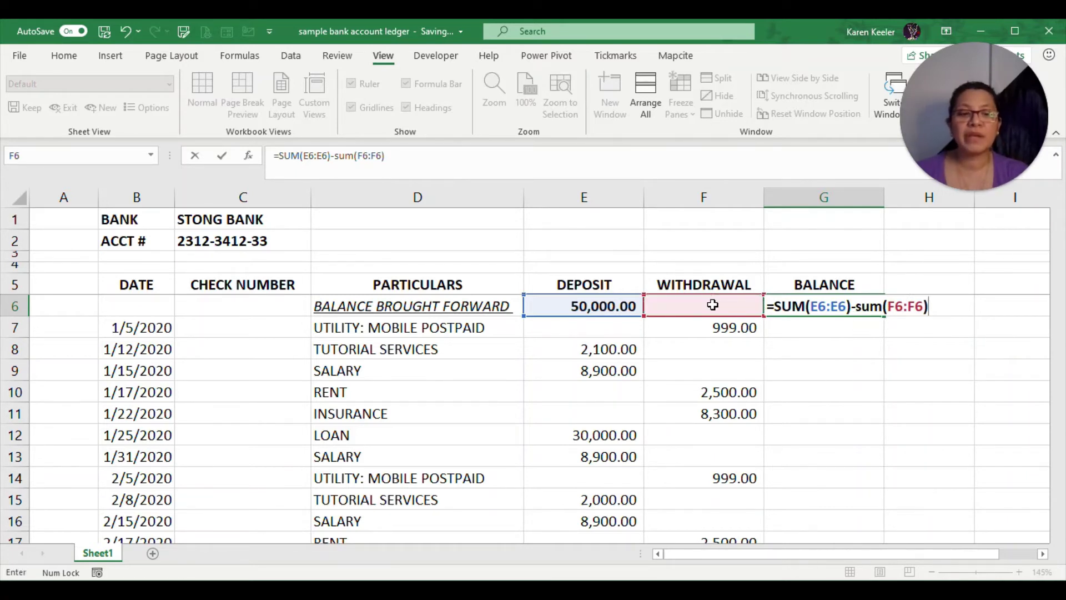
pyautogui.press('Return')
pyautogui.press('Up')
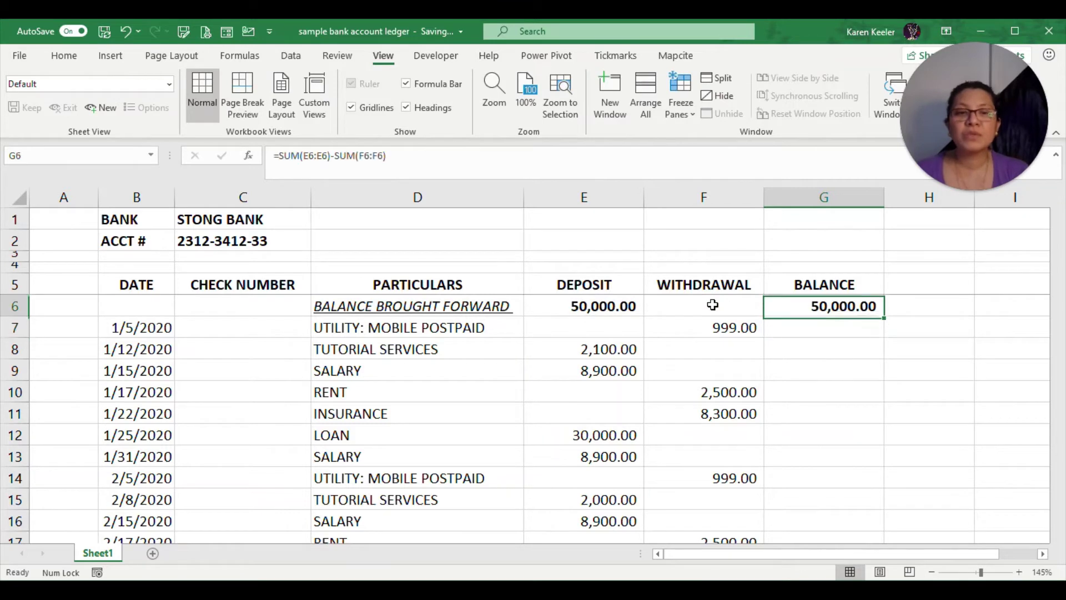
pyautogui.press('Left')
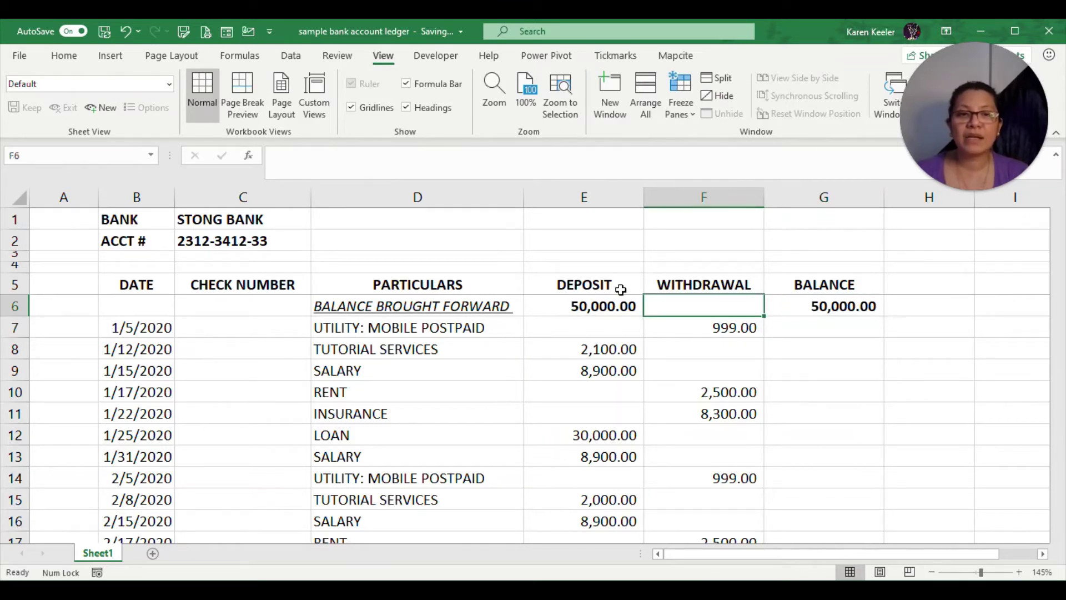
pyautogui.press('Right')
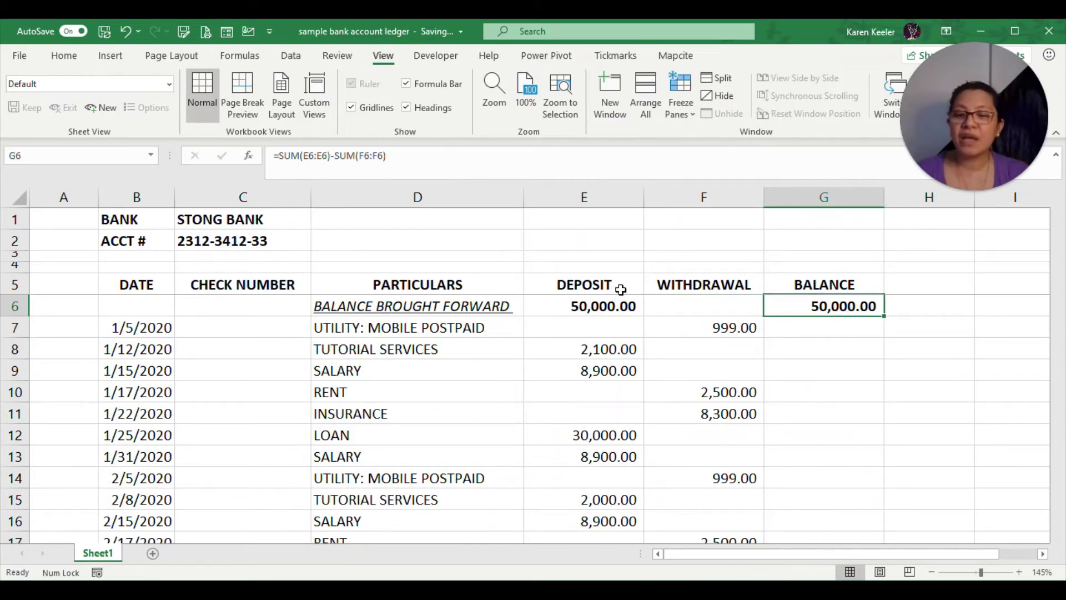
pyautogui.hotkey('ctrl', 'c')
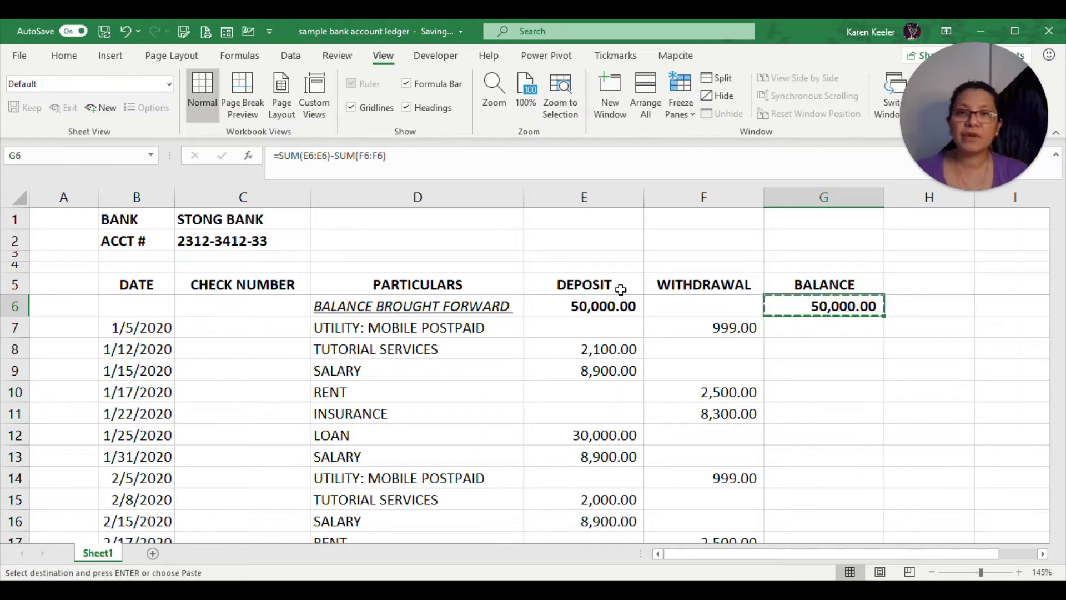
pyautogui.press('Down')
pyautogui.press('Return')
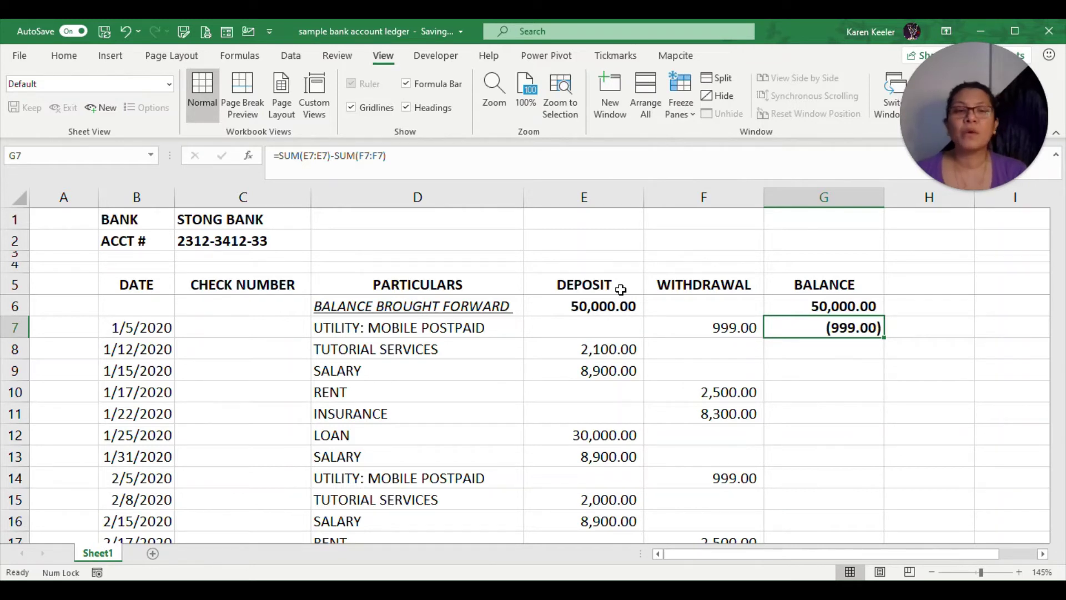
pyautogui.press('Left')
pyautogui.press('Left')
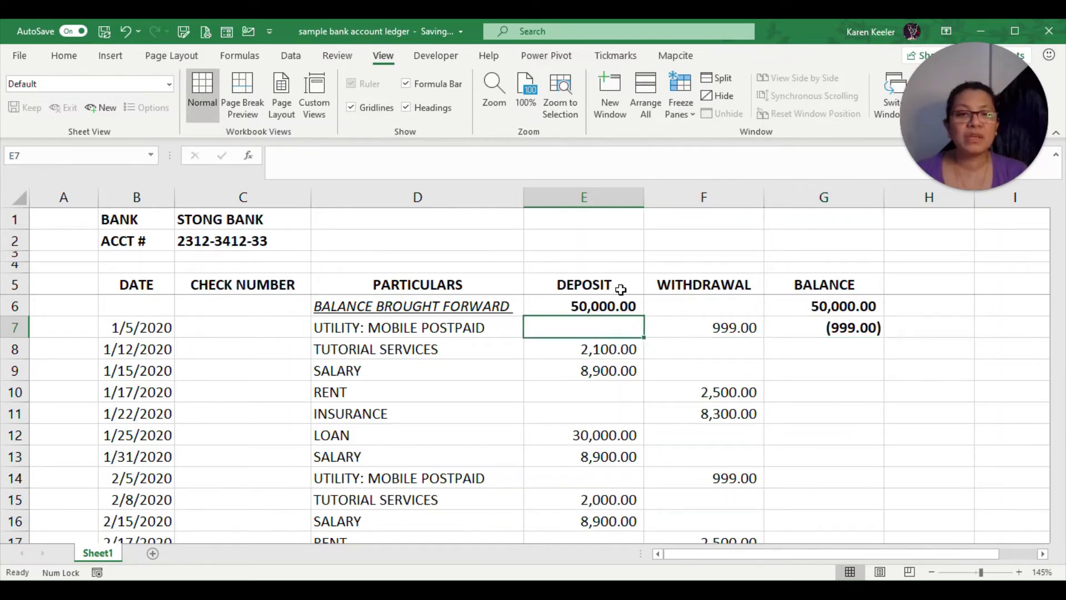
pyautogui.press('Right')
pyautogui.press('Right')
pyautogui.press('F2')
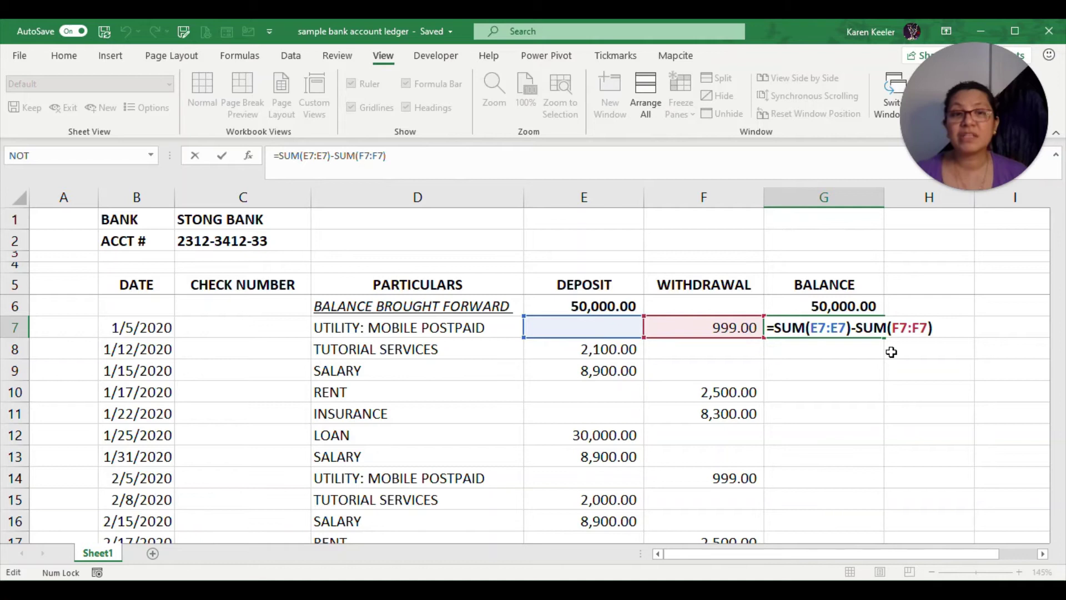
pyautogui.hotkey('ctrl', 'Return')
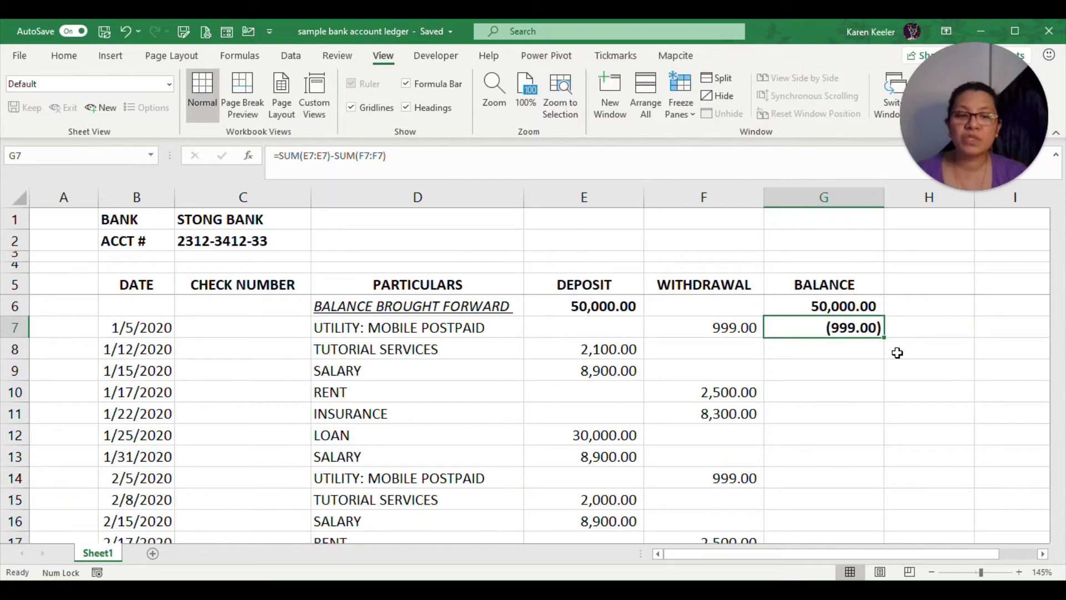
pyautogui.press('Delete')
pyautogui.press('Up')
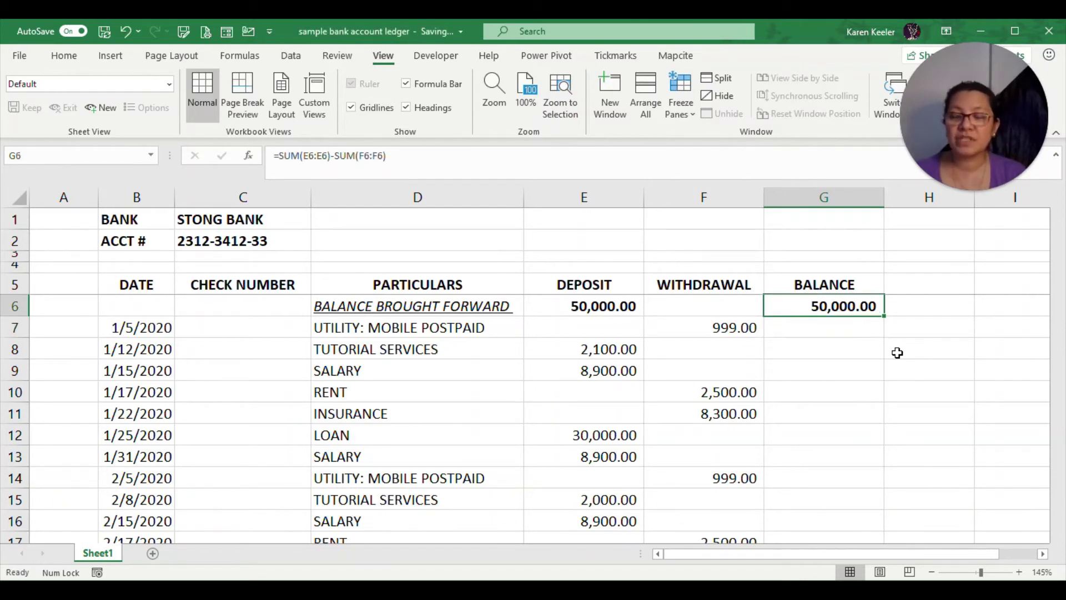
# Step: Anchor G6's range starts with $ signs, giving =SUM($E$6:E6)-SUM($F$6:F6)
pyautogui.press('F2')
pyautogui.press('Left')
pyautogui.press('Left')
pyautogui.press('Left')
pyautogui.press('Left')
pyautogui.press('Left')
pyautogui.press('Left')
pyautogui.press('Left')
pyautogui.press('Left')
pyautogui.press('Left')
pyautogui.press('Left')
pyautogui.press('Left')
pyautogui.press('Left')
pyautogui.press('Left')
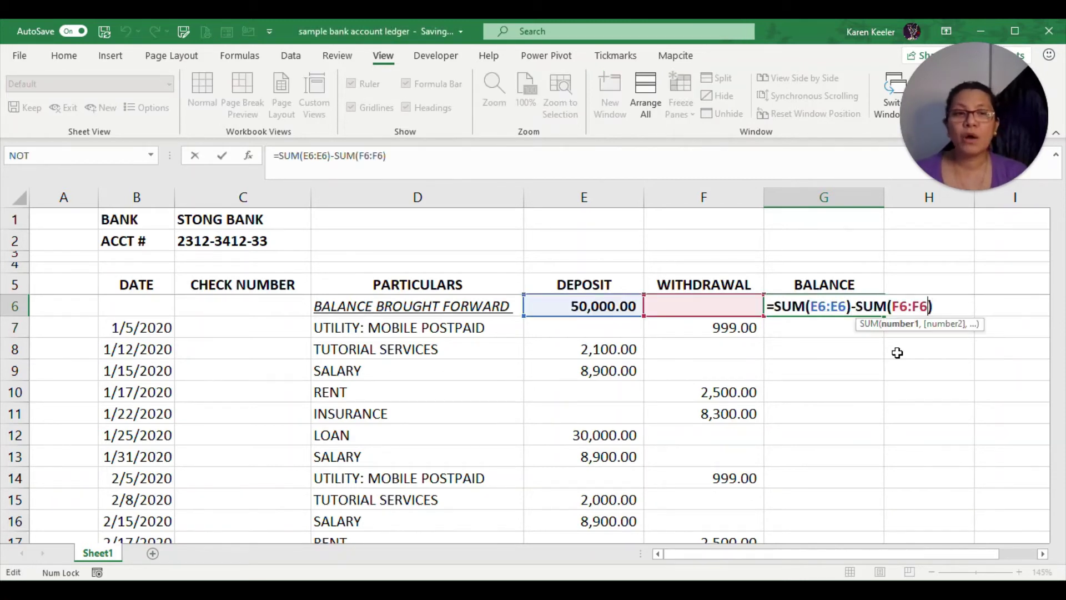
pyautogui.press('Left')
pyautogui.press('Left')
pyautogui.press('Left')
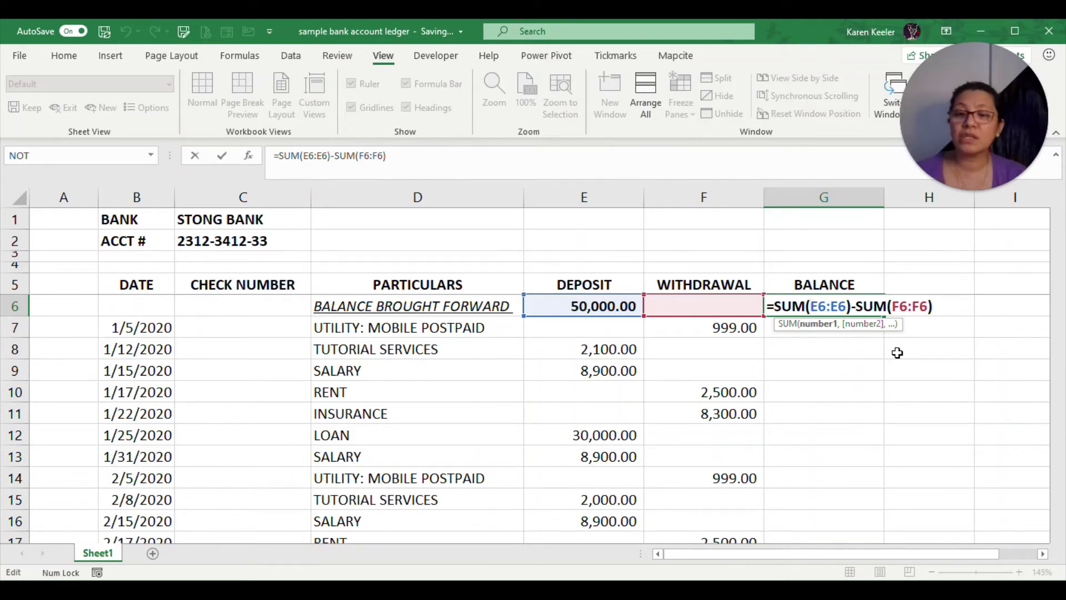
pyautogui.write('$')
pyautogui.press('Right')
pyautogui.write('$')
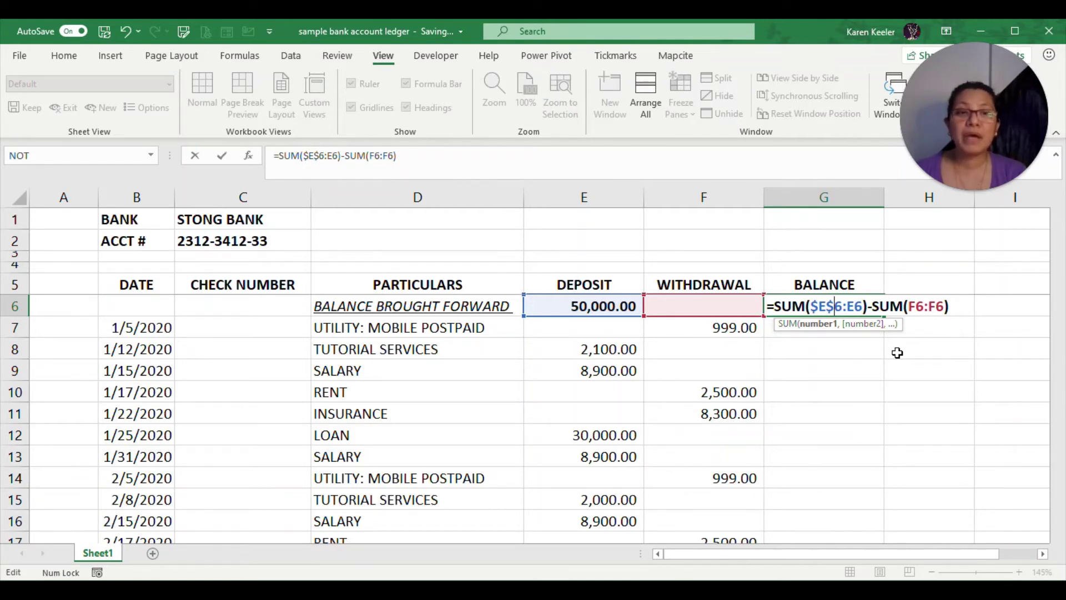
pyautogui.click(911, 307)
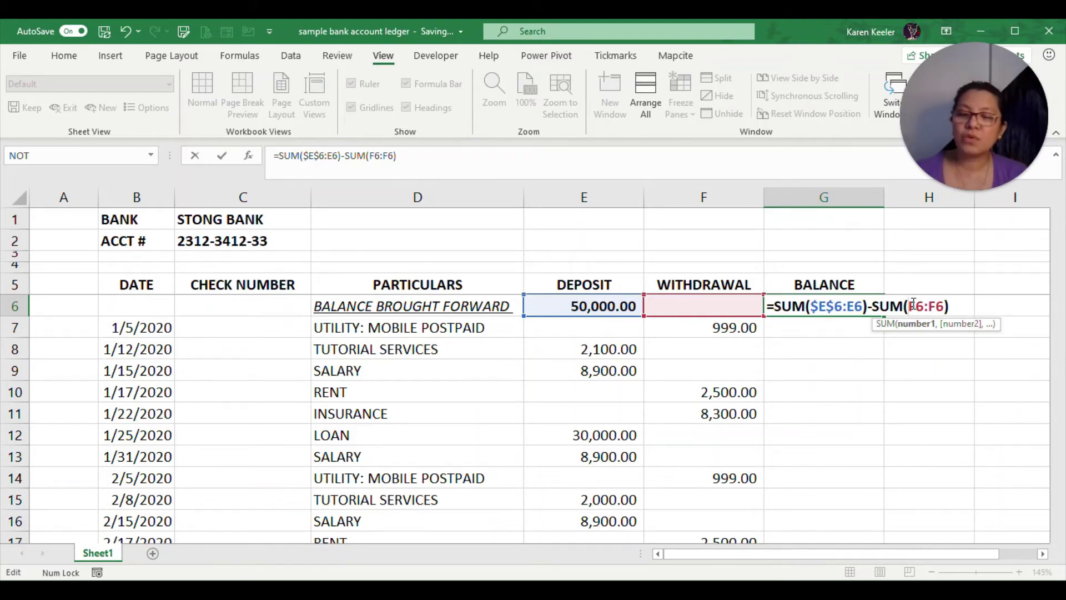
pyautogui.press('F4')
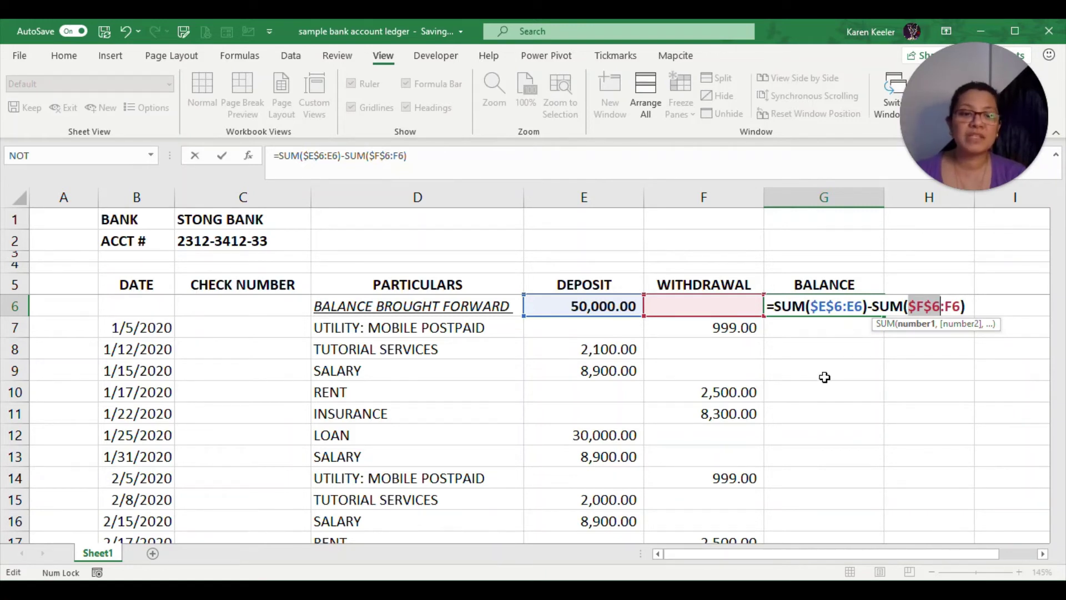
pyautogui.press('Return')
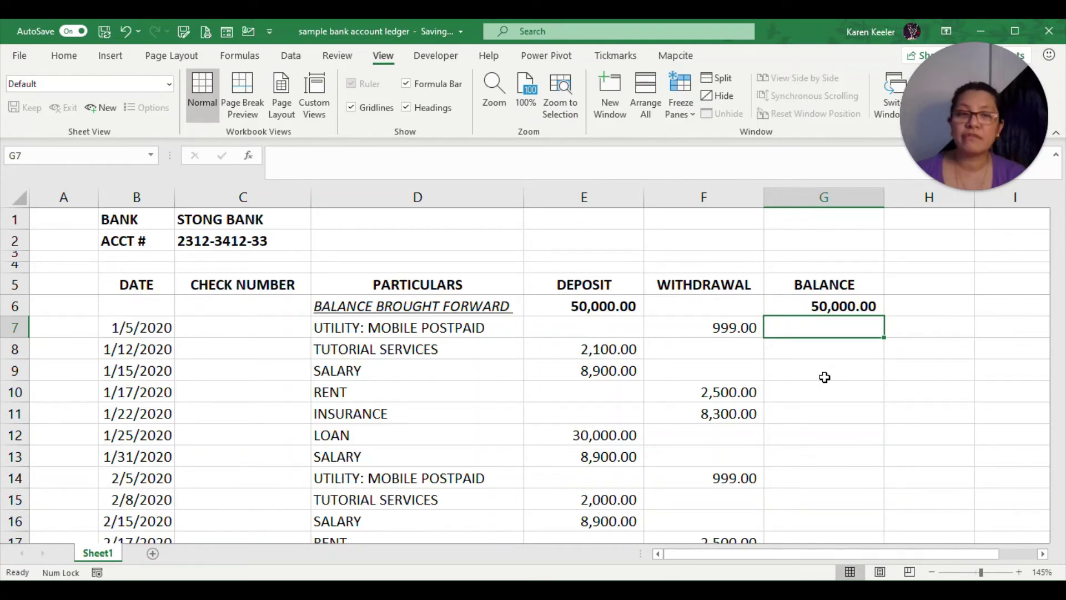
# Step: Copy the G6 formula into G7 and check its ranges, showing 49,001.00
pyautogui.press('Up')
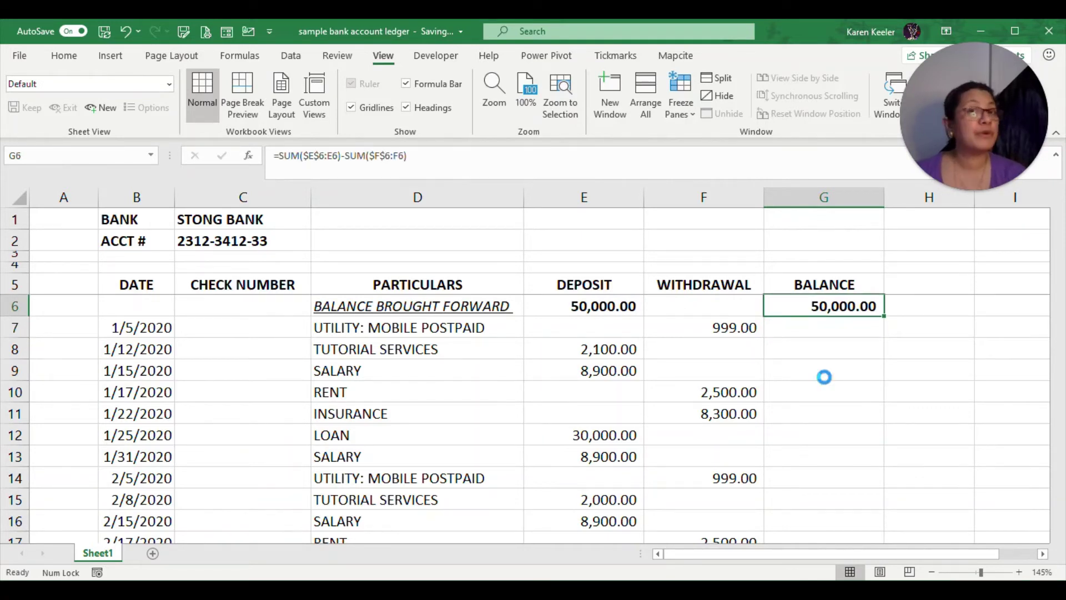
pyautogui.hotkey('ctrl', 'c')
pyautogui.press('Down')
pyautogui.press('Return')
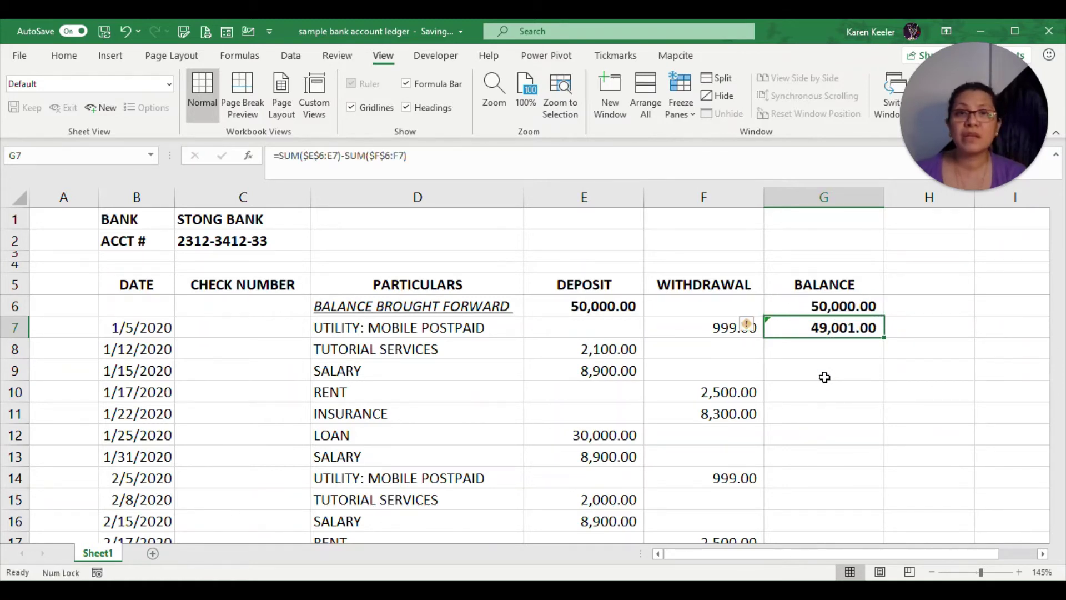
pyautogui.press('F2')
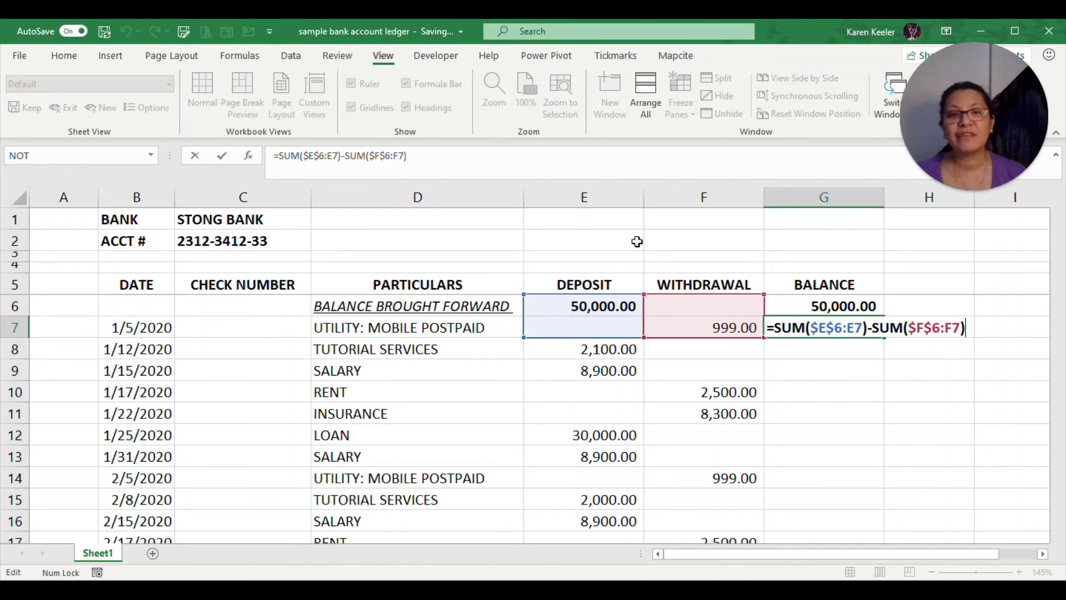
pyautogui.press('Return')
# Step: Copy the G7 formula into G8 and check its ranges, showing 51,101.00
pyautogui.press('Up')
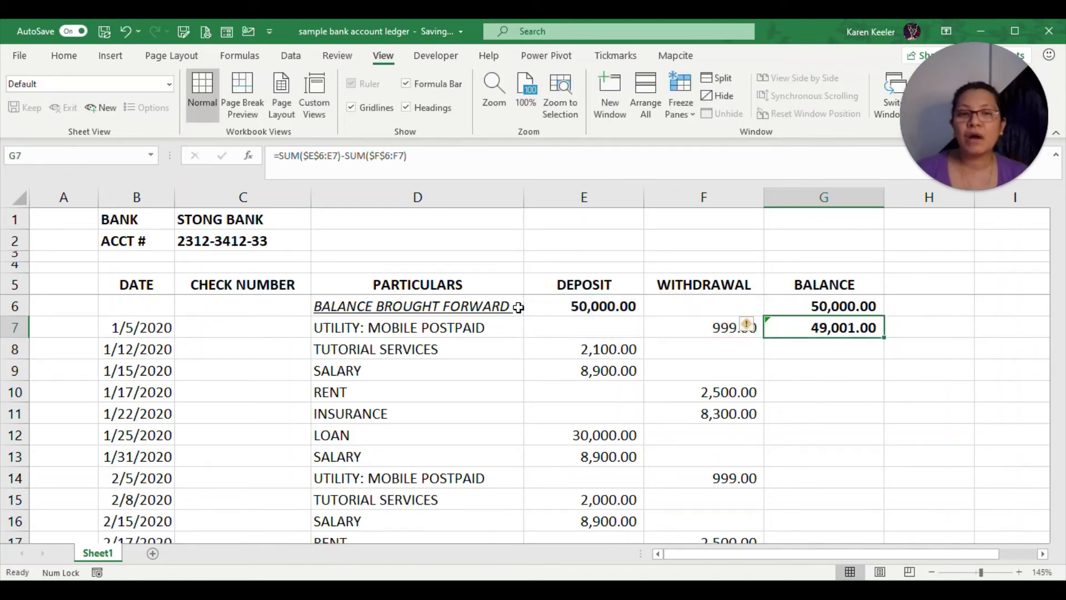
pyautogui.hotkey('ctrl', 'c')
pyautogui.press('Down')
pyautogui.press('Return')
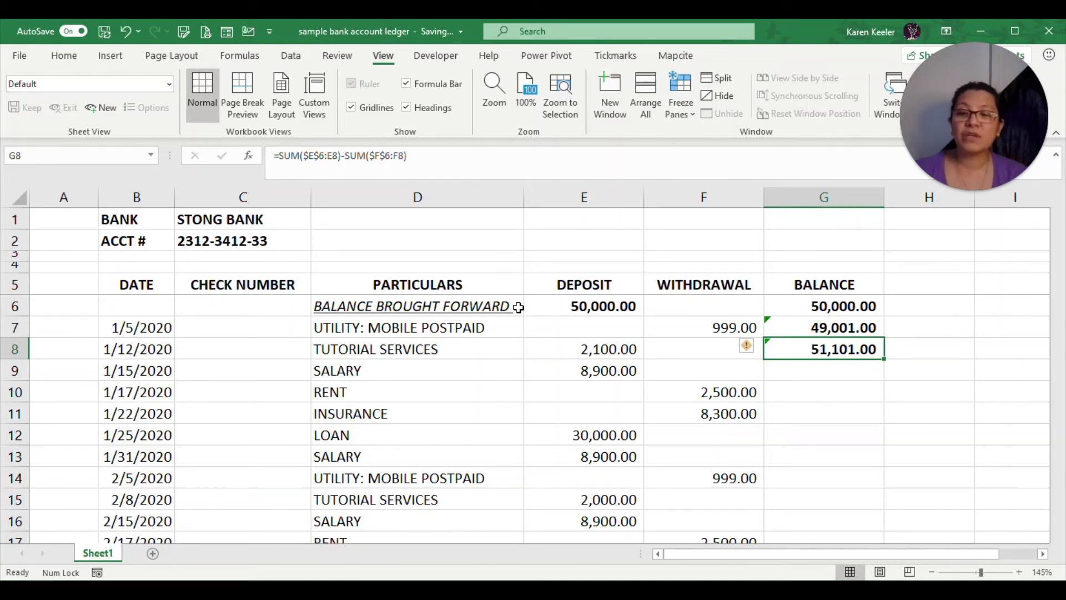
pyautogui.press('F2')
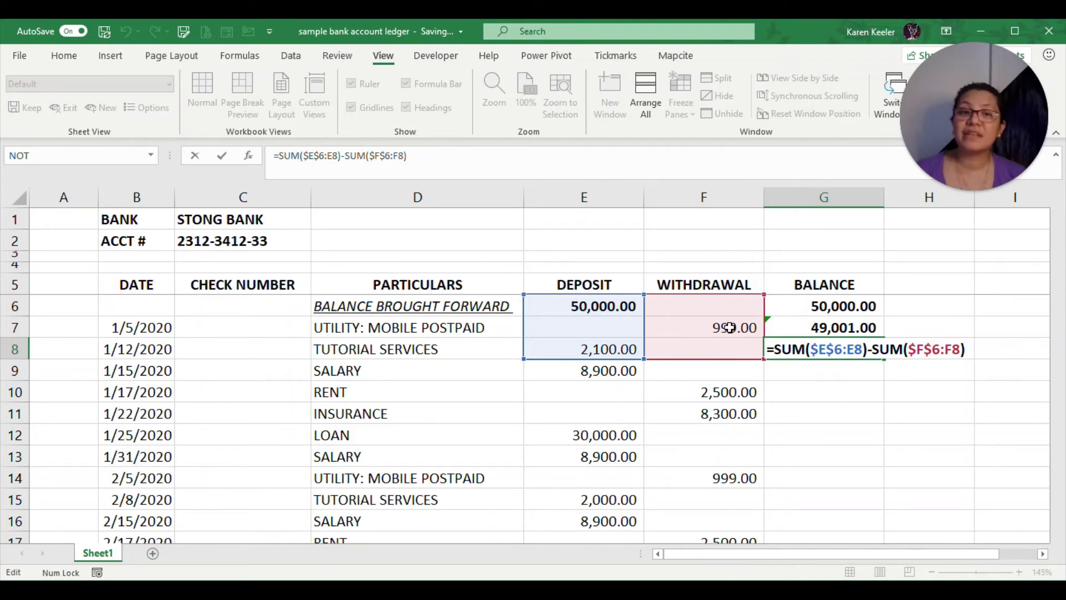
pyautogui.press('Return')
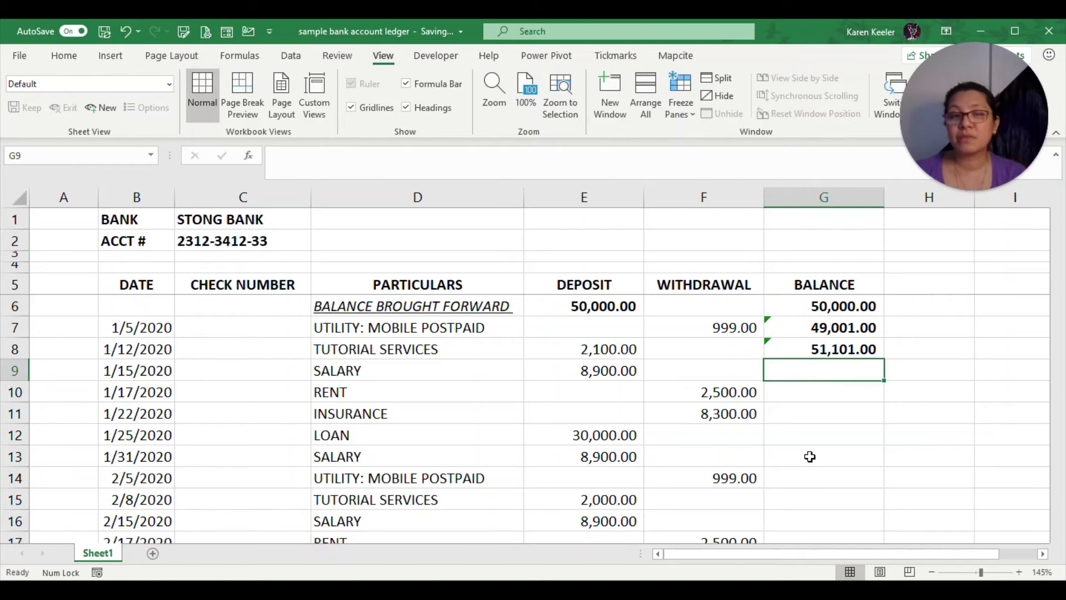
# Step: Paste the G8 balance formula into G9 through G29
pyautogui.press('Up')
pyautogui.hotkey('ctrl', 'c')
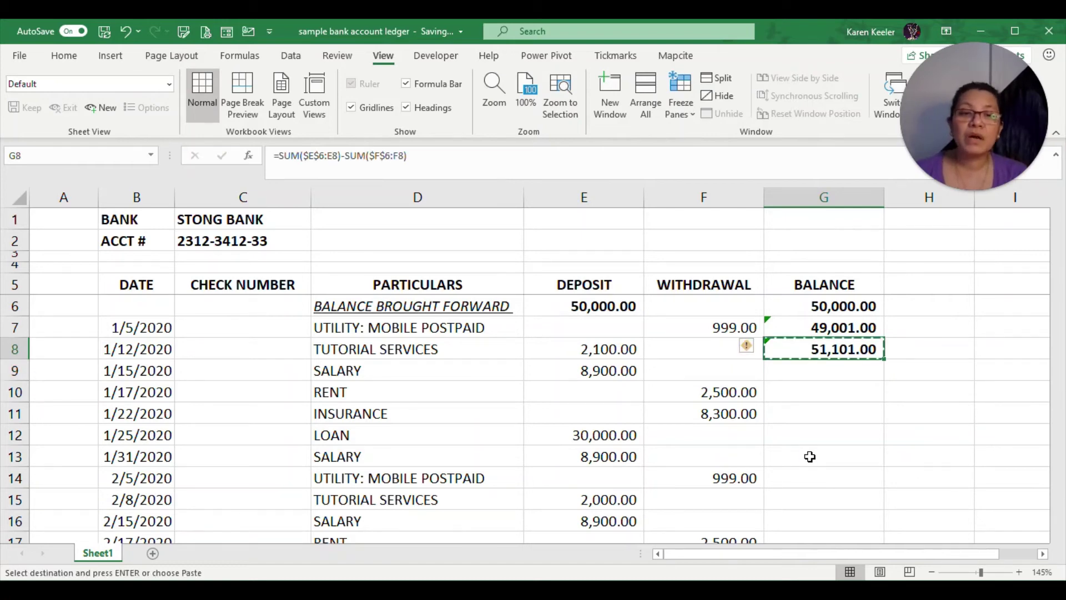
pyautogui.press('Down')
pyautogui.hotkey('shift', 'Down')
pyautogui.hotkey('shift', 'Down')
pyautogui.hotkey('shift', 'Down')
pyautogui.hotkey('shift', 'Down')
pyautogui.hotkey('shift', 'Down')
pyautogui.hotkey('shift', 'Down')
pyautogui.hotkey('shift', 'Down')
pyautogui.hotkey('shift', 'Down')
pyautogui.hotkey('shift', 'Down')
pyautogui.hotkey('shift', 'Down')
pyautogui.hotkey('shift', 'Down')
pyautogui.hotkey('shift', 'Down')
pyautogui.hotkey('shift', 'Down')
pyautogui.hotkey('shift', 'Down')
pyautogui.hotkey('shift', 'Down')
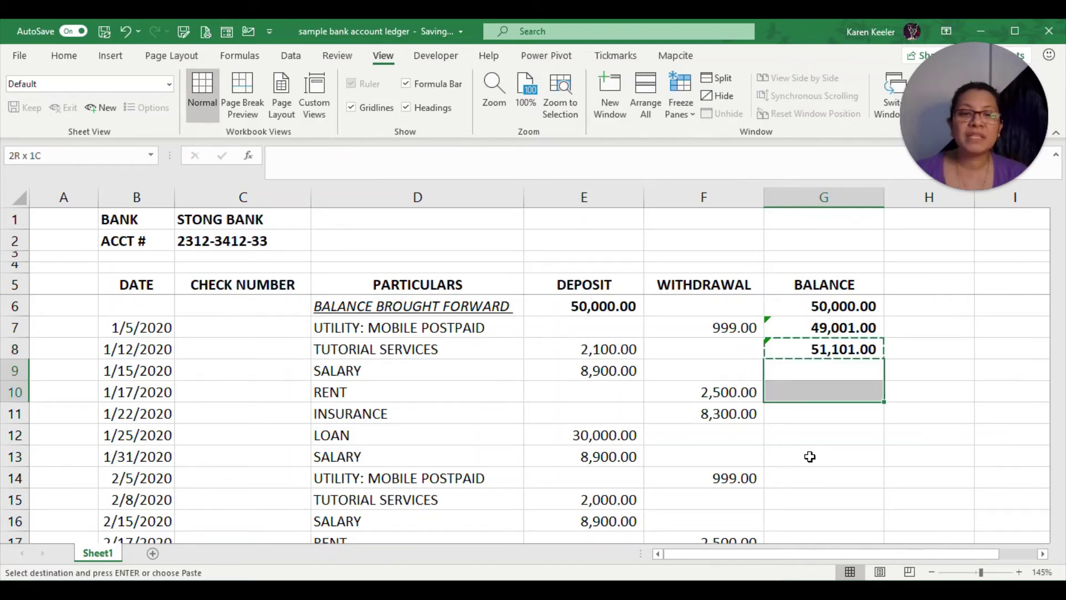
pyautogui.hotkey('shift', 'Down')
pyautogui.hotkey('shift', 'Down')
pyautogui.hotkey('shift', 'Down')
pyautogui.hotkey('shift', 'Down')
pyautogui.hotkey('shift', 'Down')
pyautogui.hotkey('shift', 'Down')
pyautogui.hotkey('shift', 'Down')
pyautogui.hotkey('shift', 'Down')
pyautogui.hotkey('shift', 'Down')
pyautogui.hotkey('shift', 'Up')
pyautogui.hotkey('shift', 'Up')
pyautogui.hotkey('shift', 'Up')
pyautogui.hotkey('shift', 'Up')
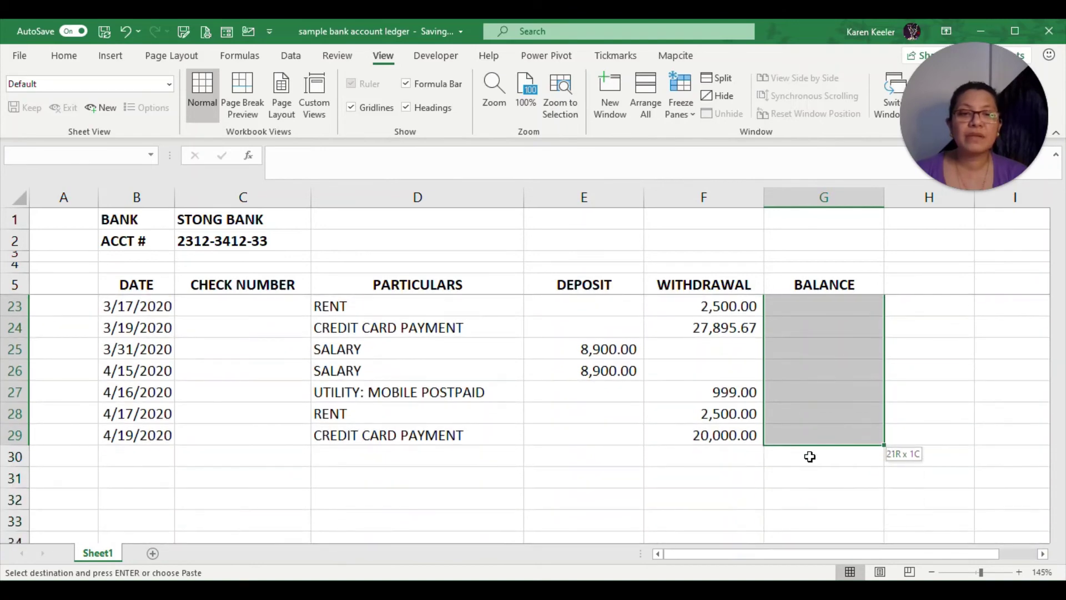
pyautogui.press('Return')
# Step: Check the last balance in row 29 reads 62,462.66
pyautogui.press('Down')
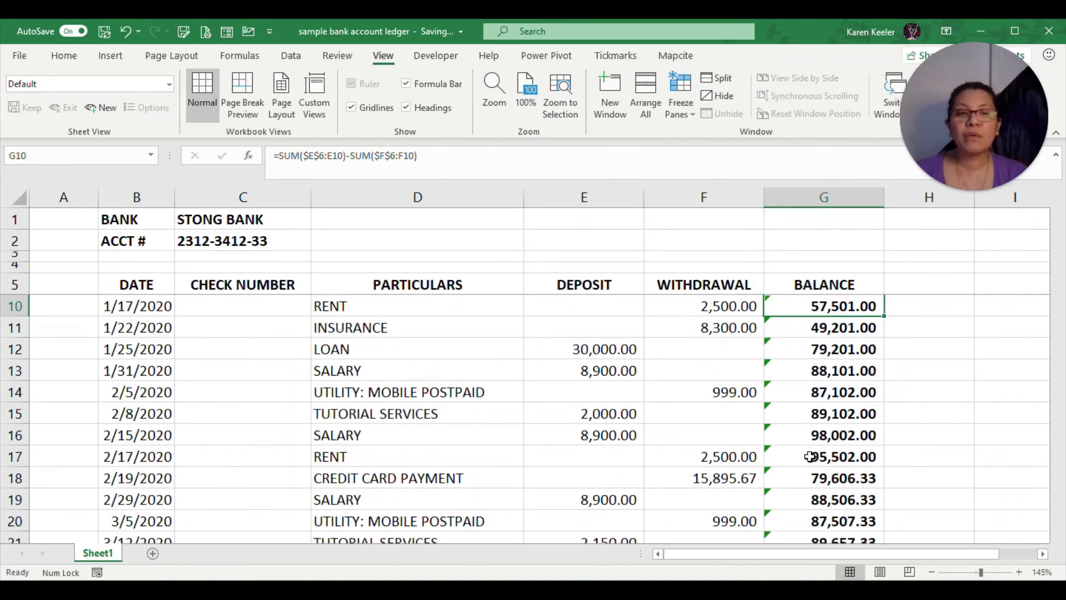
pyautogui.hotkey('ctrl', 'Down')
pyautogui.press('Down')
pyautogui.press('Up')
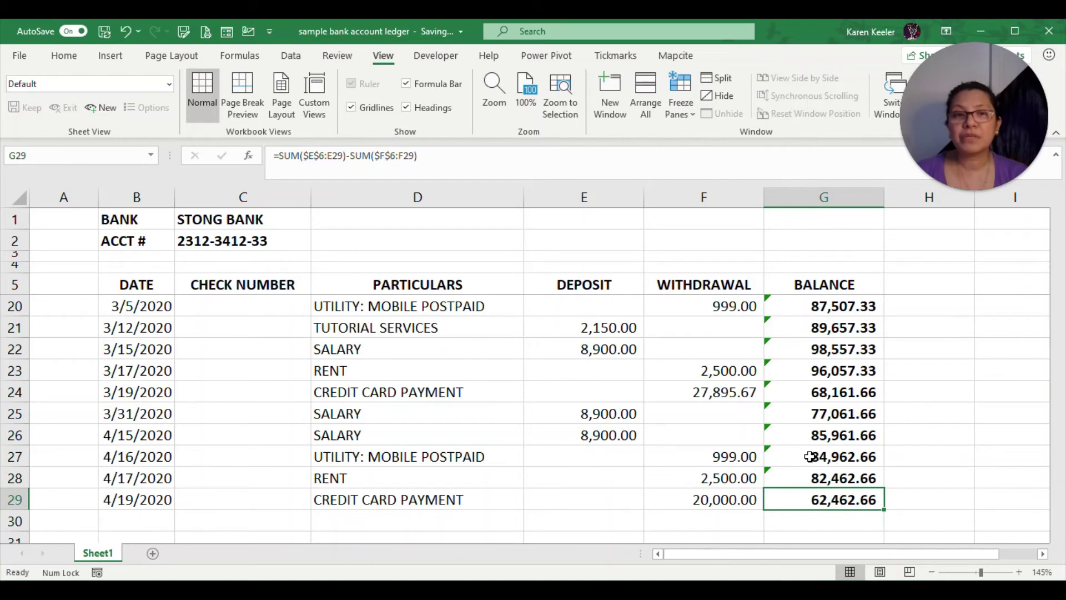
pyautogui.hotkey('ctrl', 'shift', 'Left')
pyautogui.hotkey('ctrl', 'shift', 'Left')
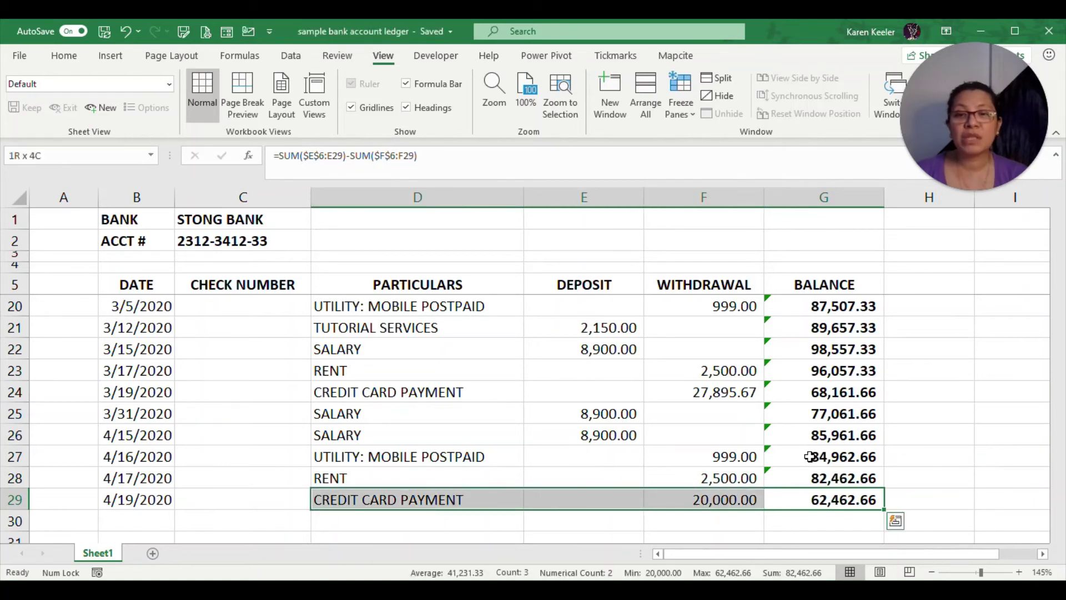
pyautogui.hotkey('ctrl', 'shift', 'Left')
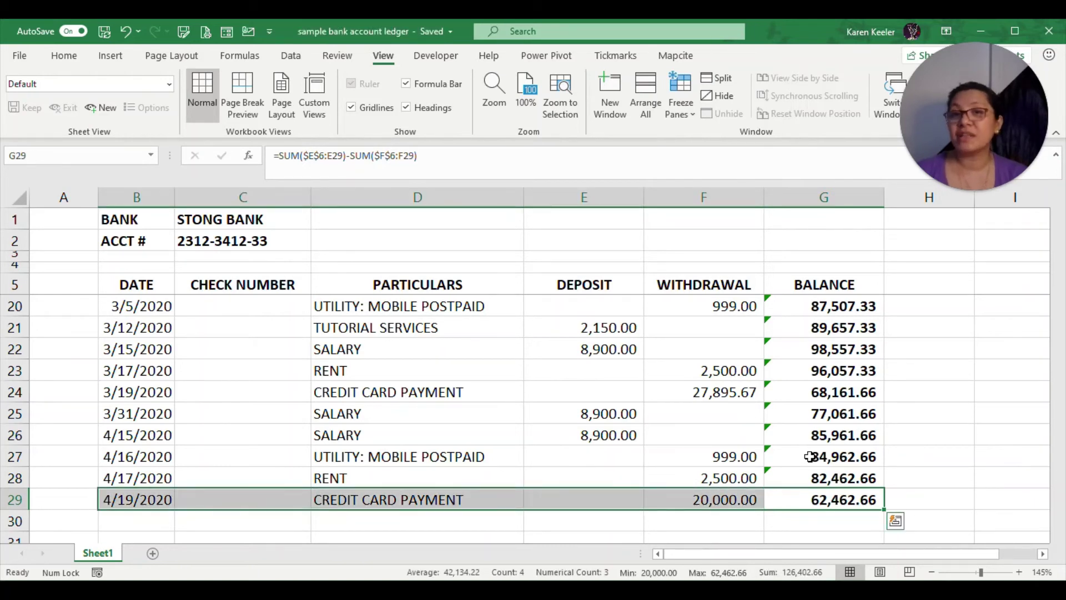
pyautogui.press('Right')
pyautogui.press('Left')
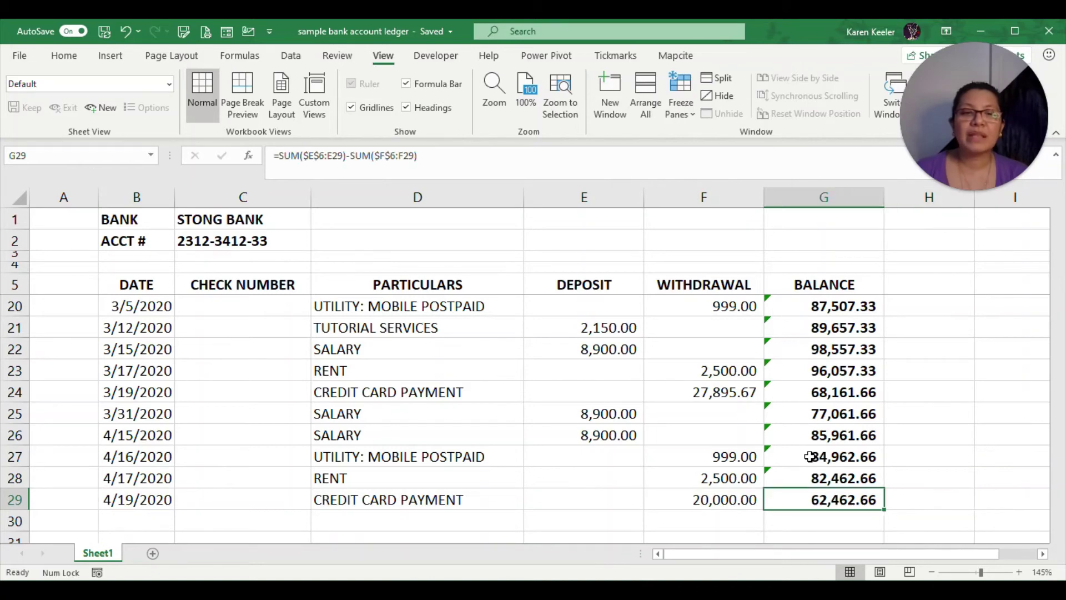
pyautogui.press('Up')
pyautogui.press('Up')
pyautogui.press('Up')
pyautogui.press('Up')
pyautogui.press('Up')
pyautogui.press('Up')
pyautogui.press('Up')
pyautogui.press('Up')
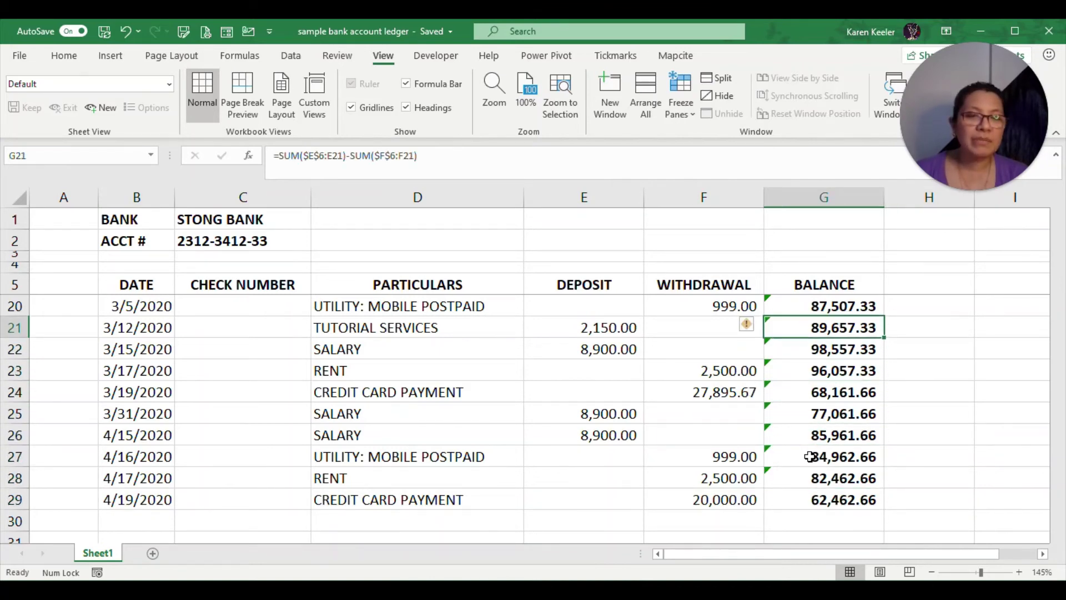
pyautogui.press('Up')
pyautogui.press('Up')
pyautogui.press('Up')
pyautogui.press('Up')
pyautogui.press('Up')
pyautogui.press('Up')
pyautogui.press('Up')
pyautogui.press('Up')
pyautogui.press('Up')
pyautogui.press('Up')
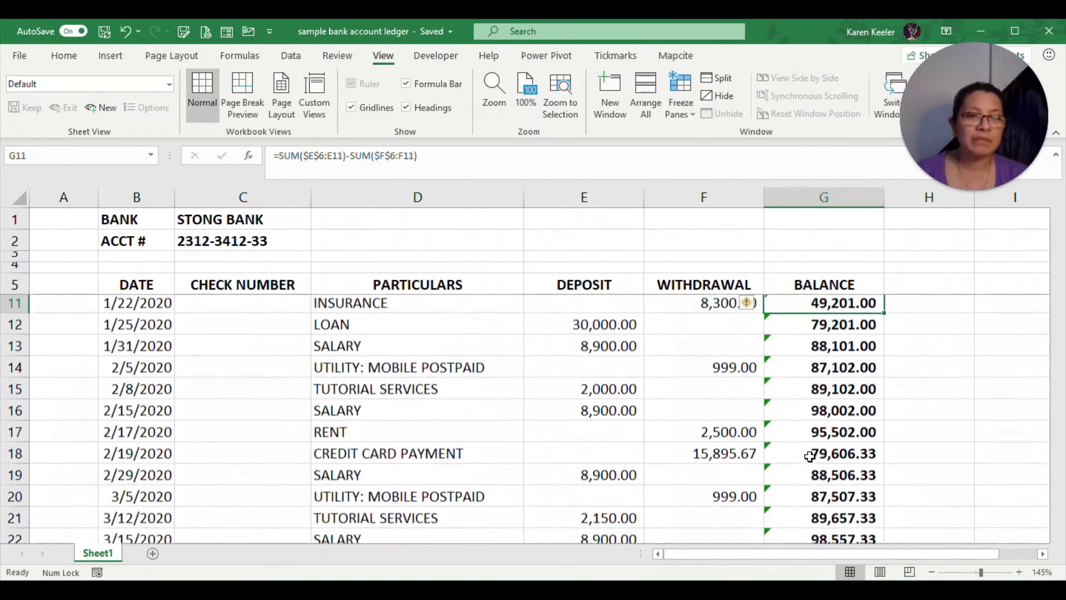
pyautogui.press('Up')
pyautogui.press('Up')
pyautogui.press('Up')
pyautogui.press('Up')
pyautogui.press('Up')
pyautogui.press('Up')
pyautogui.press('Up')
pyautogui.press('Down')
pyautogui.press('Down')
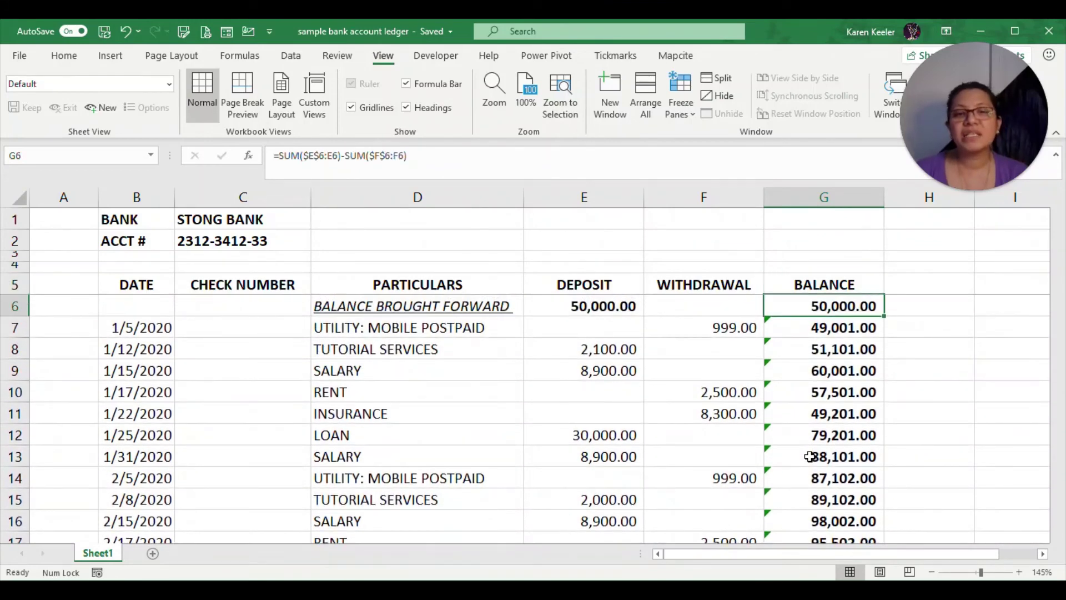
pyautogui.press('Down')
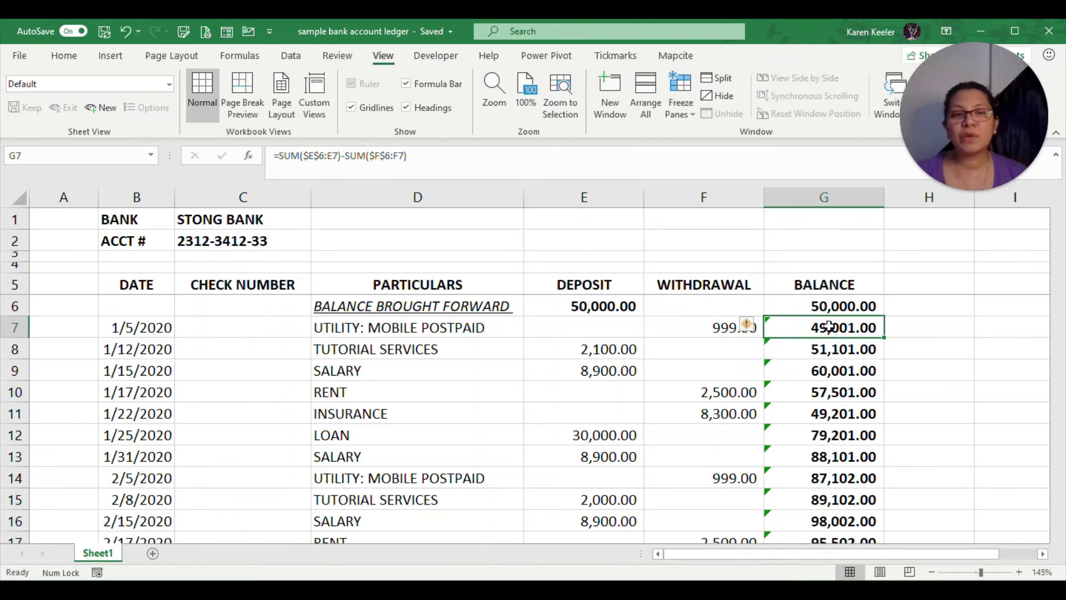
pyautogui.press('F2')
pyautogui.press('Escape')
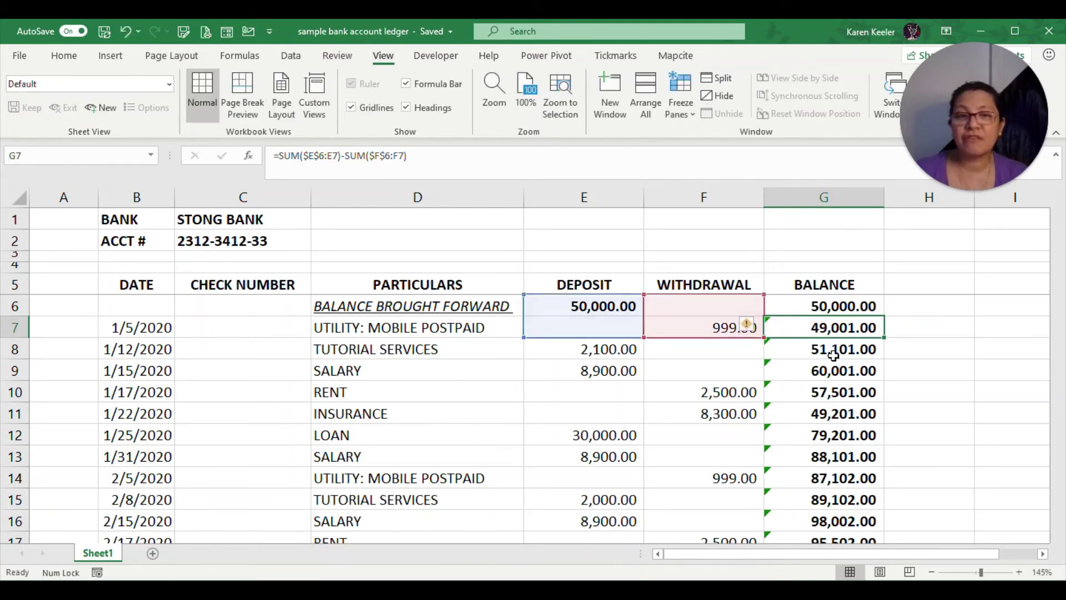
pyautogui.click(833, 356)
pyautogui.press('F2')
pyautogui.press('Escape')
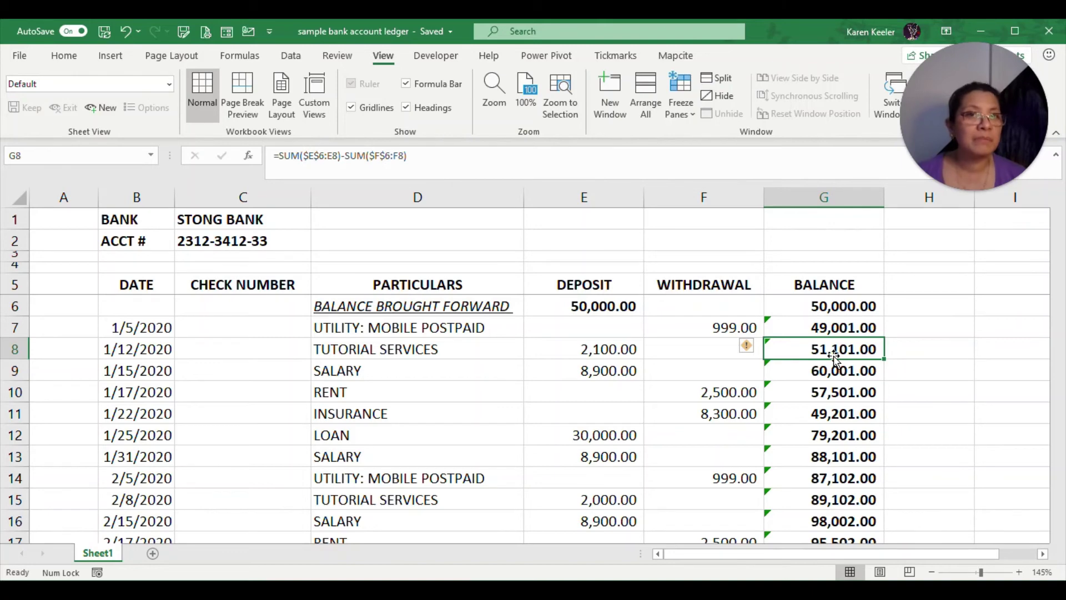
pyautogui.click(787, 329)
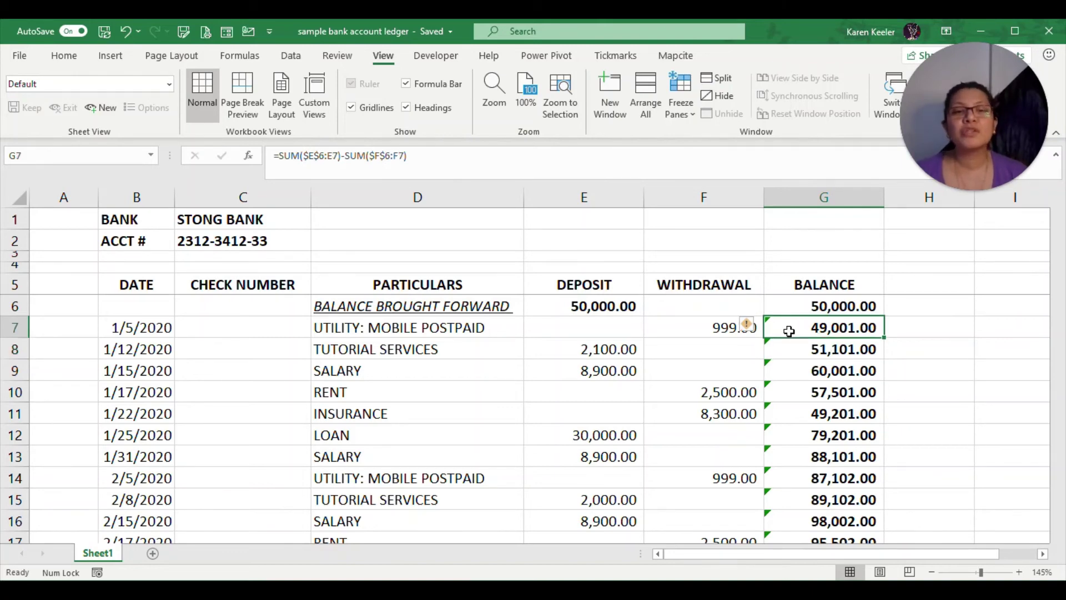
# Step: Select balances G7:G29 and choose Ignore Error for the flagged formulas
pyautogui.hotkey('ctrl', 'shift', 'Down')
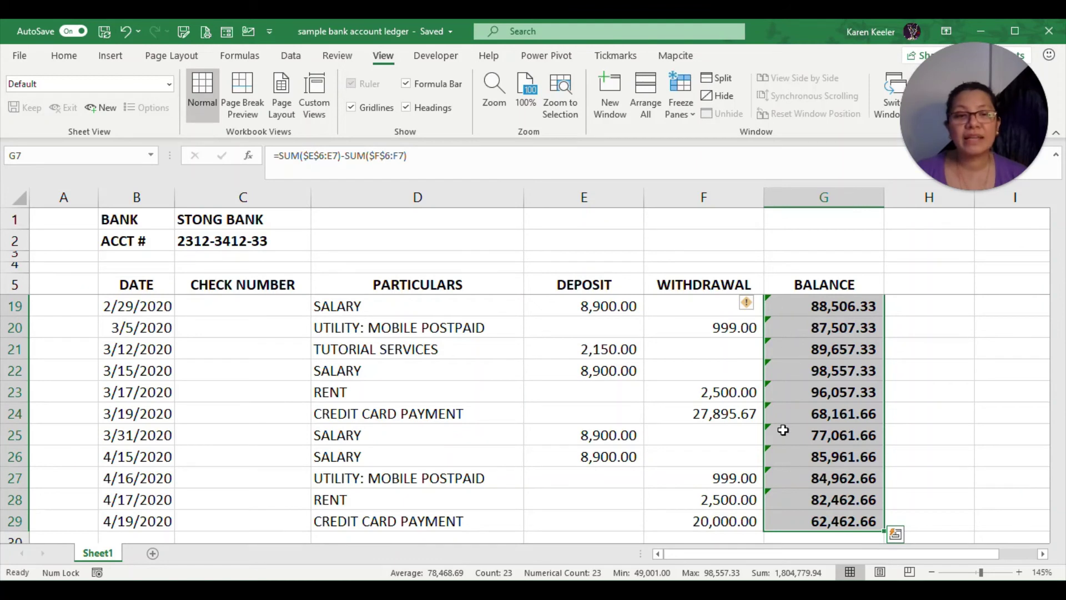
pyautogui.moveTo(750, 309)
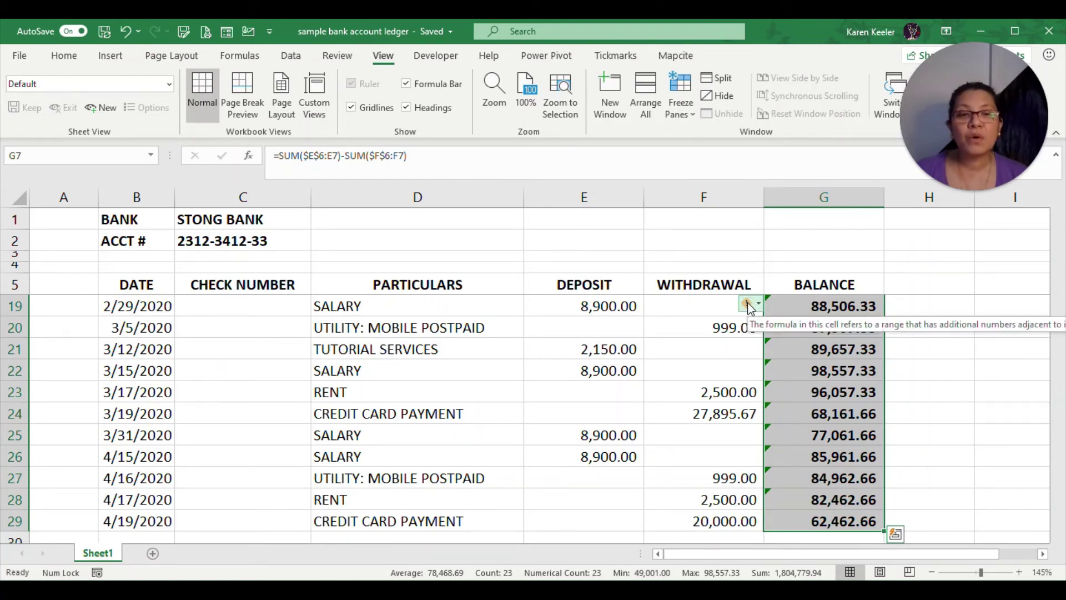
pyautogui.click(749, 307)
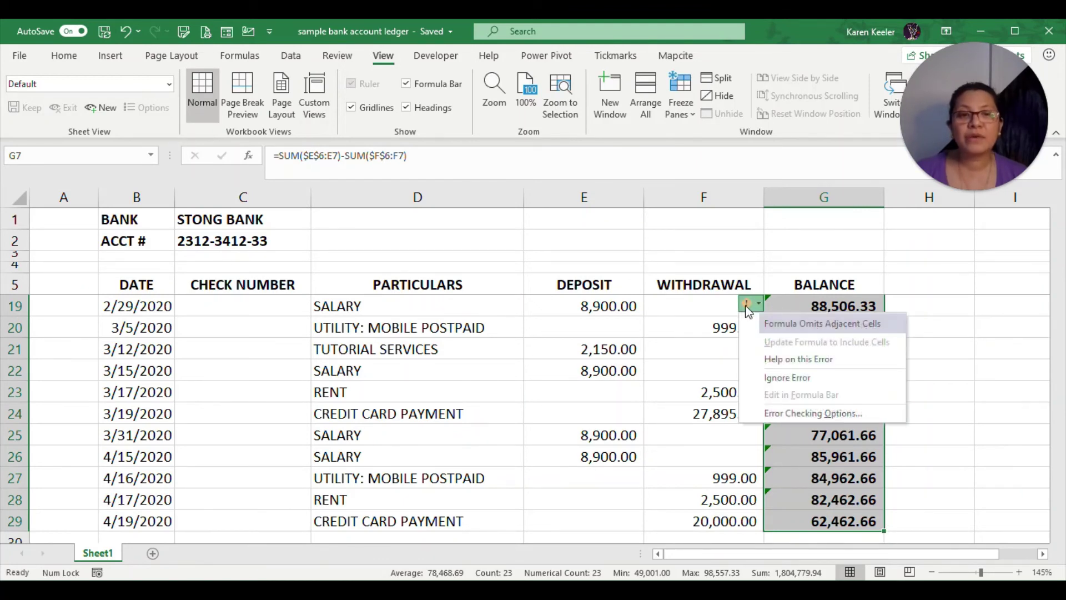
pyautogui.click(808, 378)
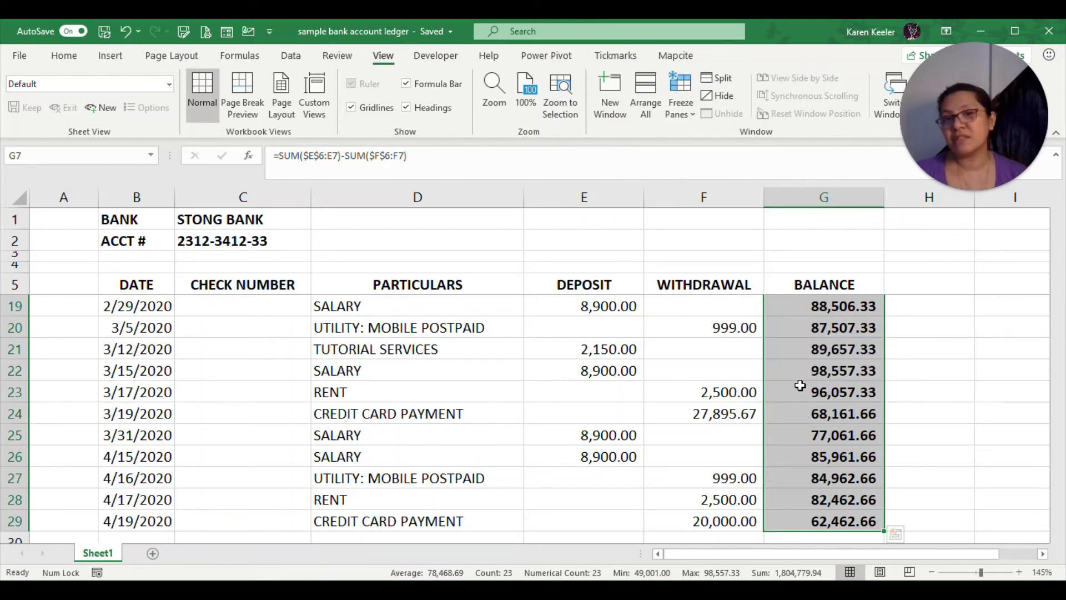
pyautogui.click(831, 428)
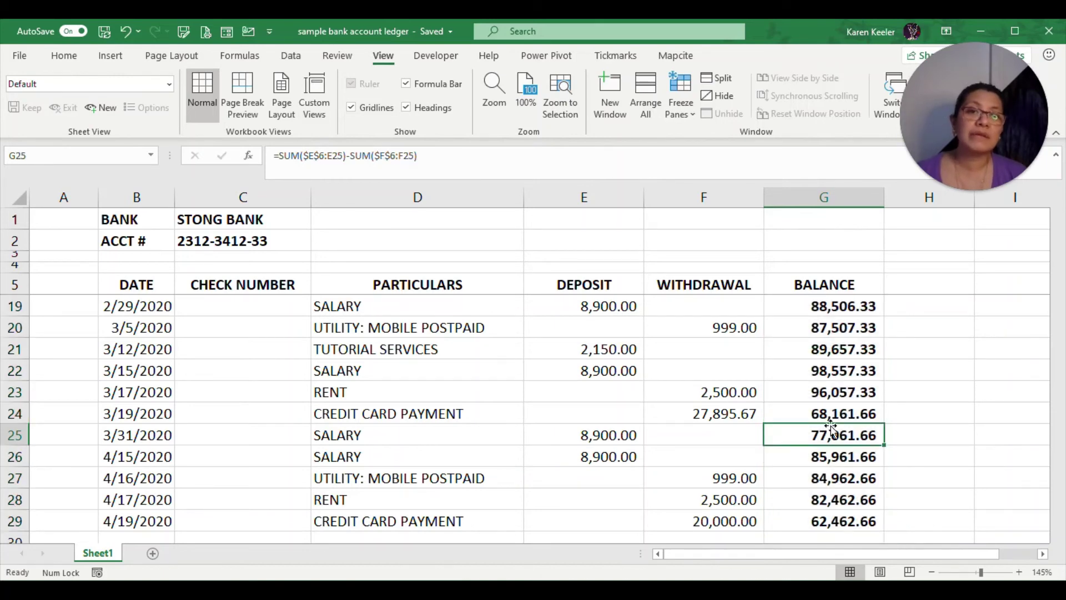
pyautogui.scroll(-1, 831, 427)
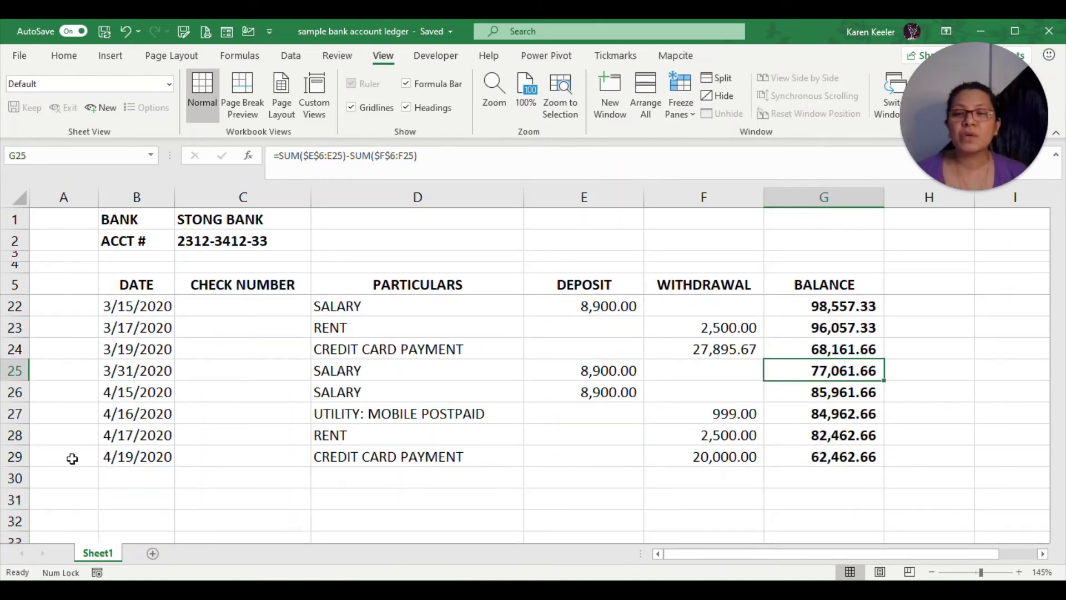
# Step: Enter 4/20/2020, TUTORIAL SERVICES and a 2,000.00 deposit in row 30
pyautogui.click(129, 473)
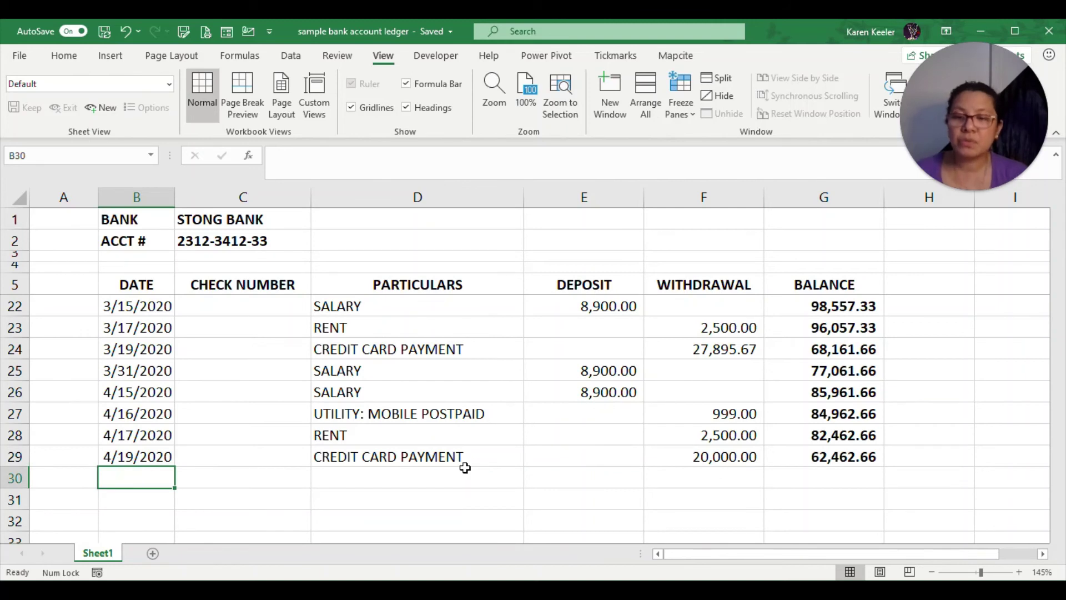
pyautogui.write('4/20')
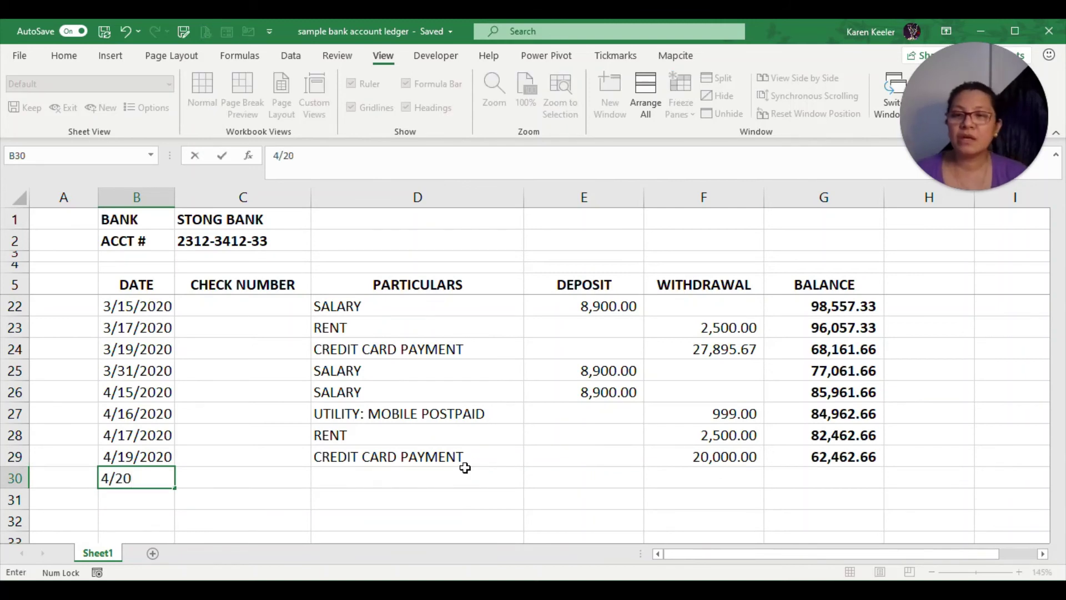
pyautogui.write('0')
pyautogui.press('BackSpace')
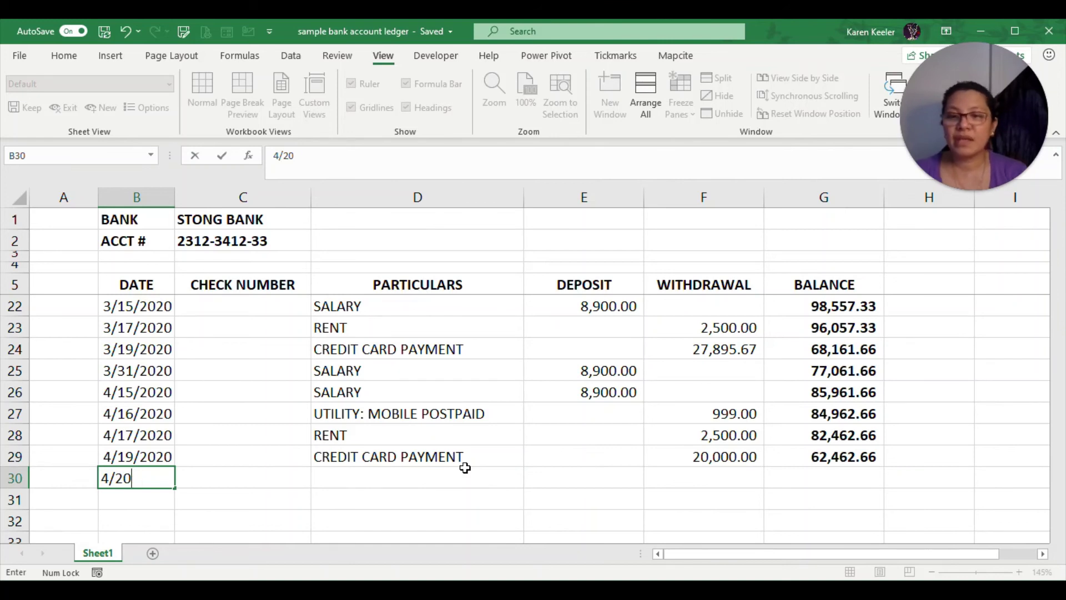
pyautogui.write('/2020')
pyautogui.press('Tab')
pyautogui.press('Tab')
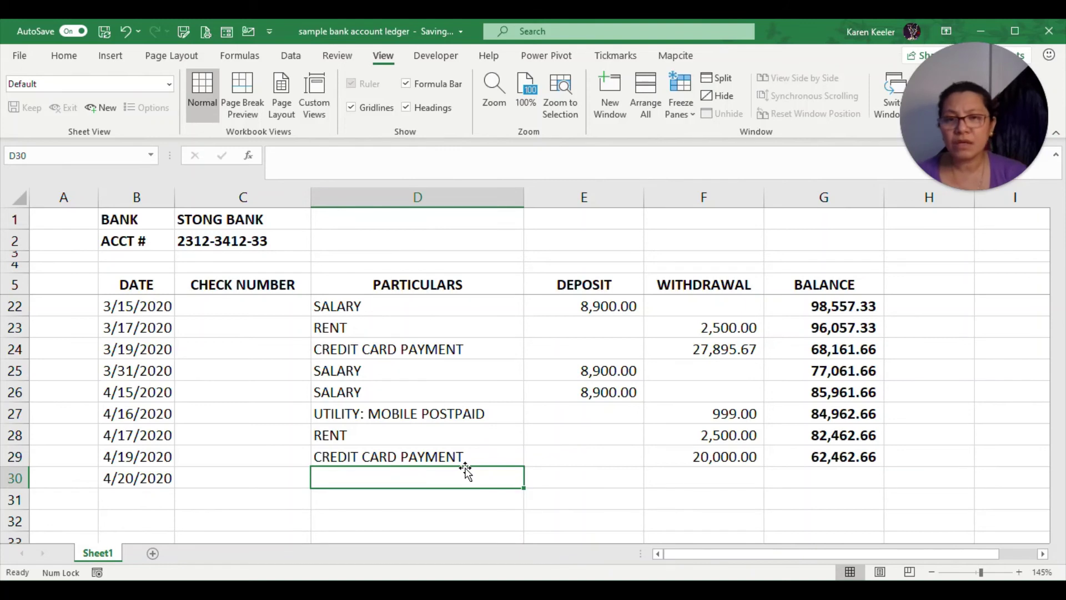
pyautogui.write('tutorial')
pyautogui.press('Tab')
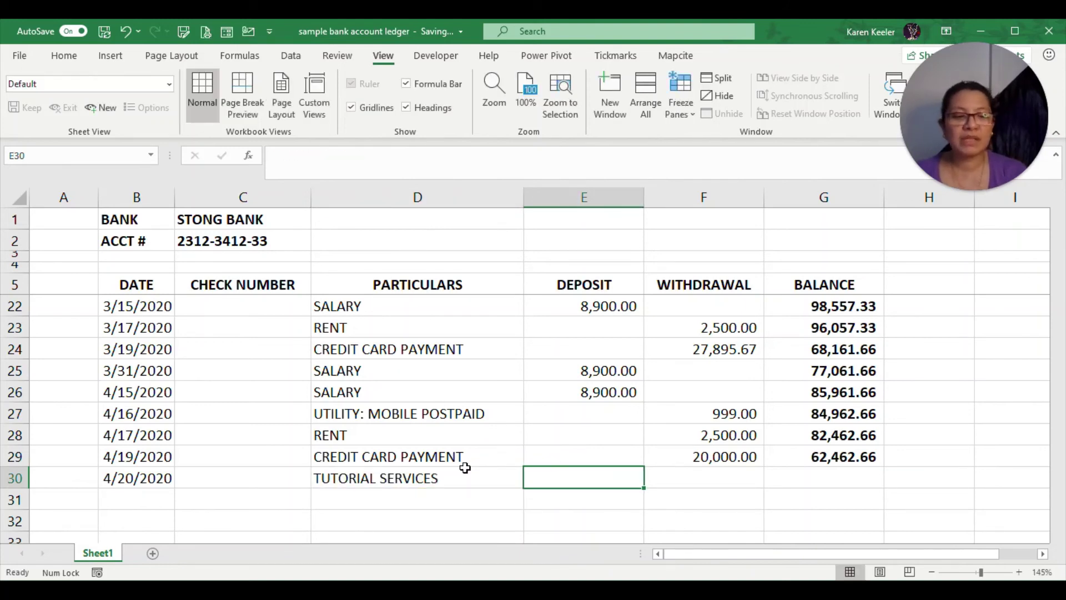
pyautogui.write('2000')
pyautogui.press('Return')
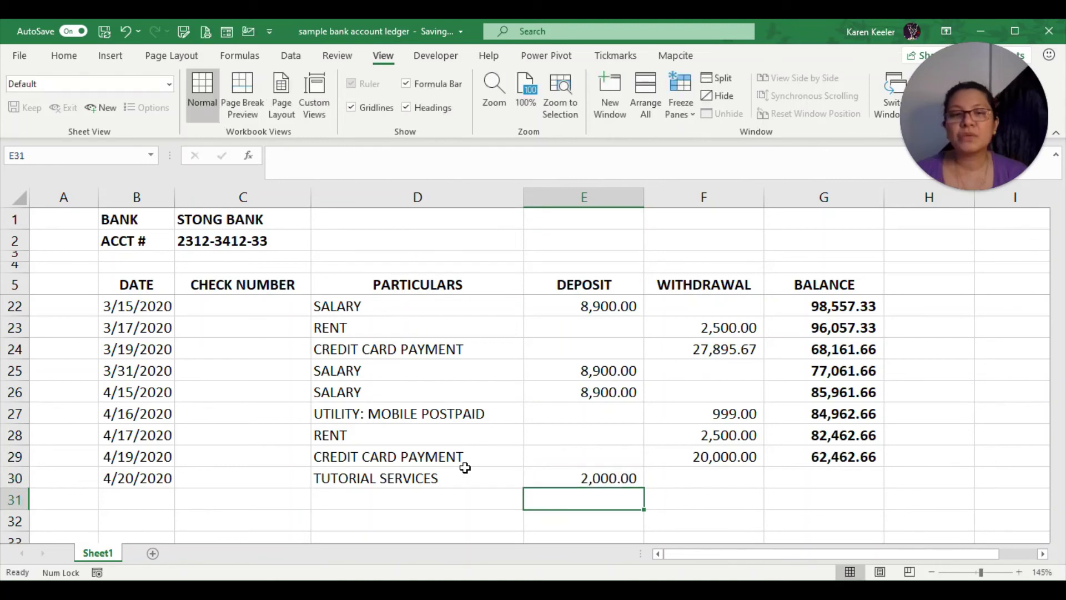
# Step: Copy the G29 running-balance formula into G30, giving a balance of 64,462.66
pyautogui.press('Up')
pyautogui.press('Right')
pyautogui.press('Right')
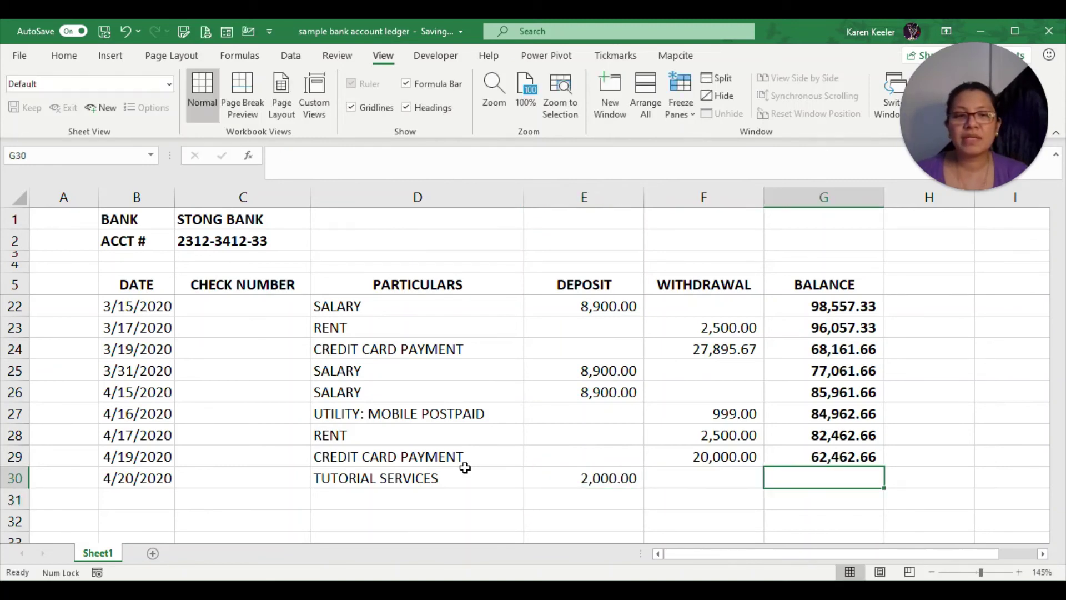
pyautogui.press('Up')
pyautogui.hotkey('ctrl', 'c')
pyautogui.press('Down')
pyautogui.press('Return')
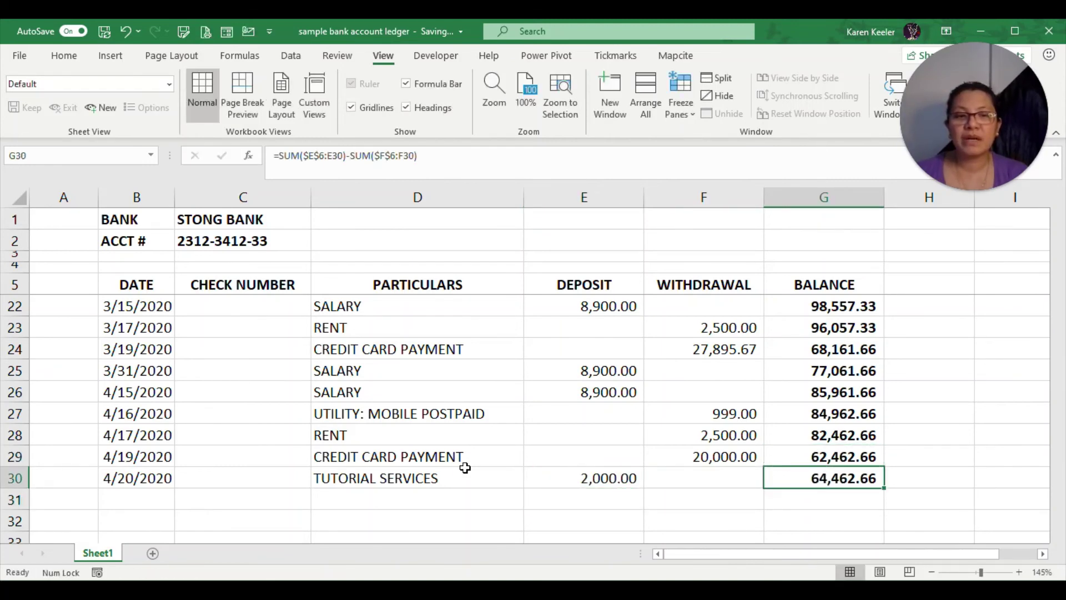
# Step: Check the new G30 balance formula against the G29 formula above it
pyautogui.press('Up')
pyautogui.press('Down')
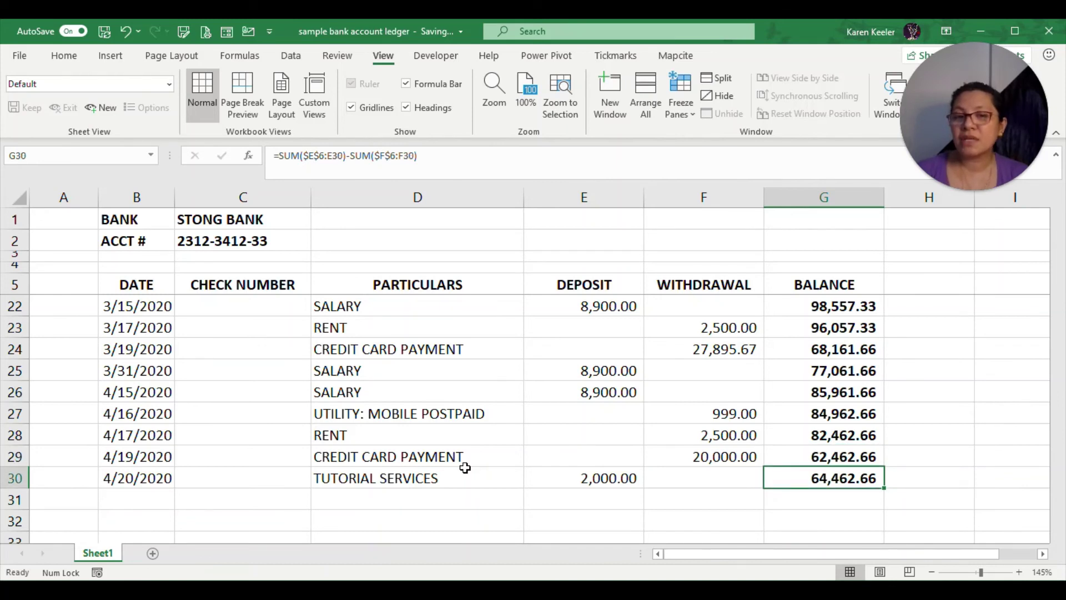
pyautogui.hotkey('shift', 'Left')
pyautogui.hotkey('shift', 'Right')
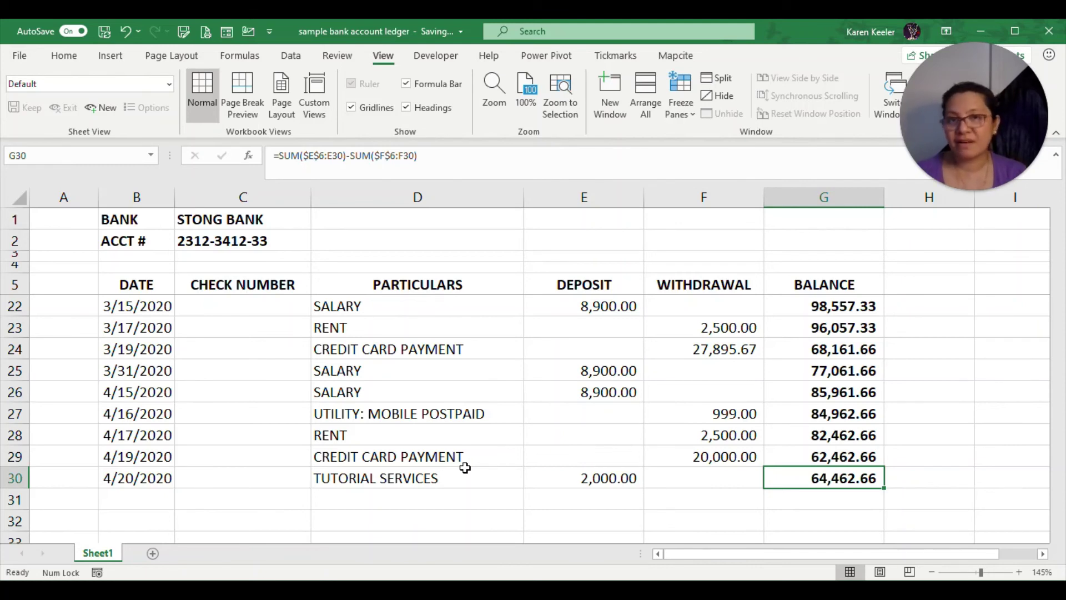
pyautogui.press('Up')
pyautogui.press('Up')
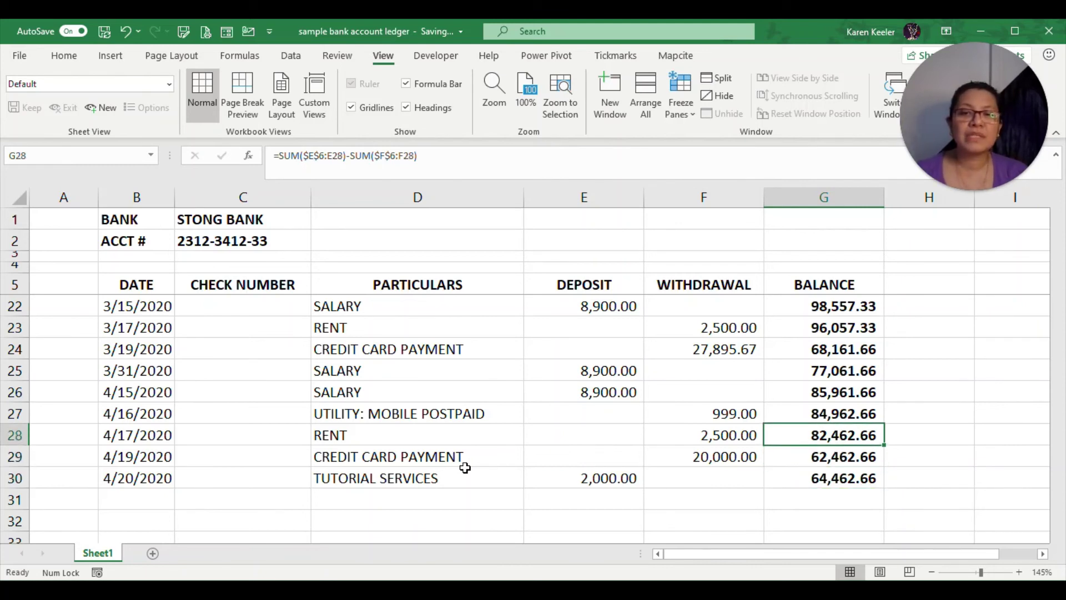
pyautogui.press('Down')
pyautogui.press('Down')
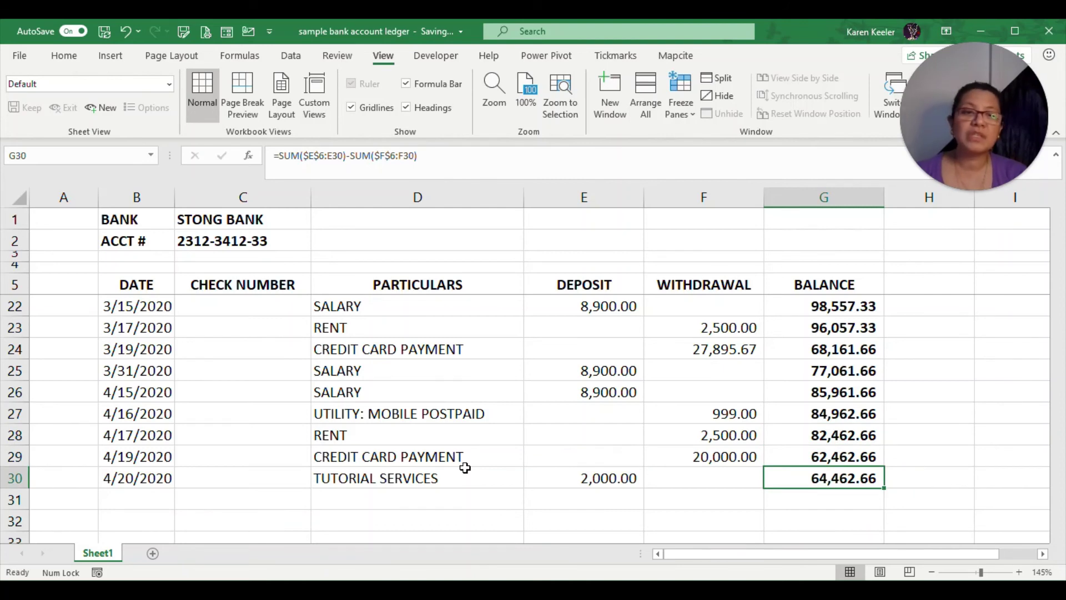
pyautogui.press('Up')
pyautogui.press('Down')
pyautogui.press('Down')
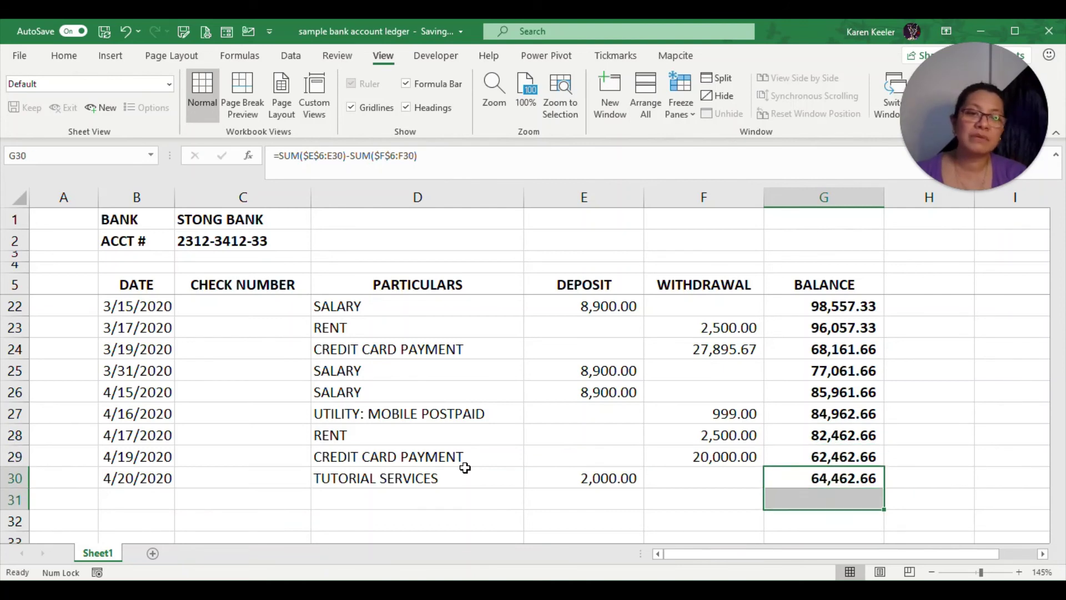
pyautogui.press('Down')
pyautogui.press('Down')
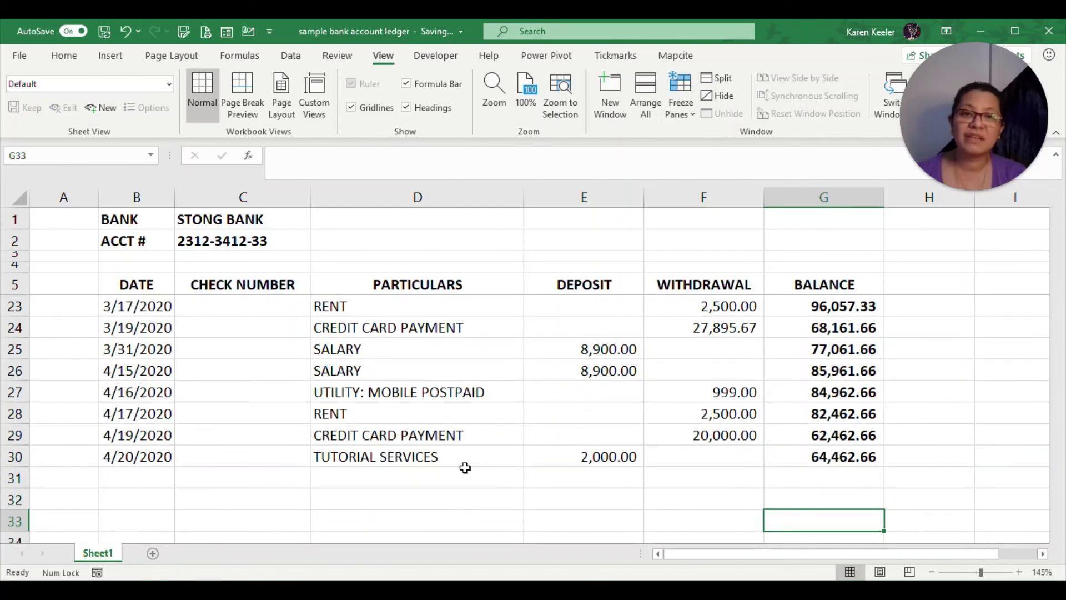
pyautogui.press('Up')
pyautogui.press('Up')
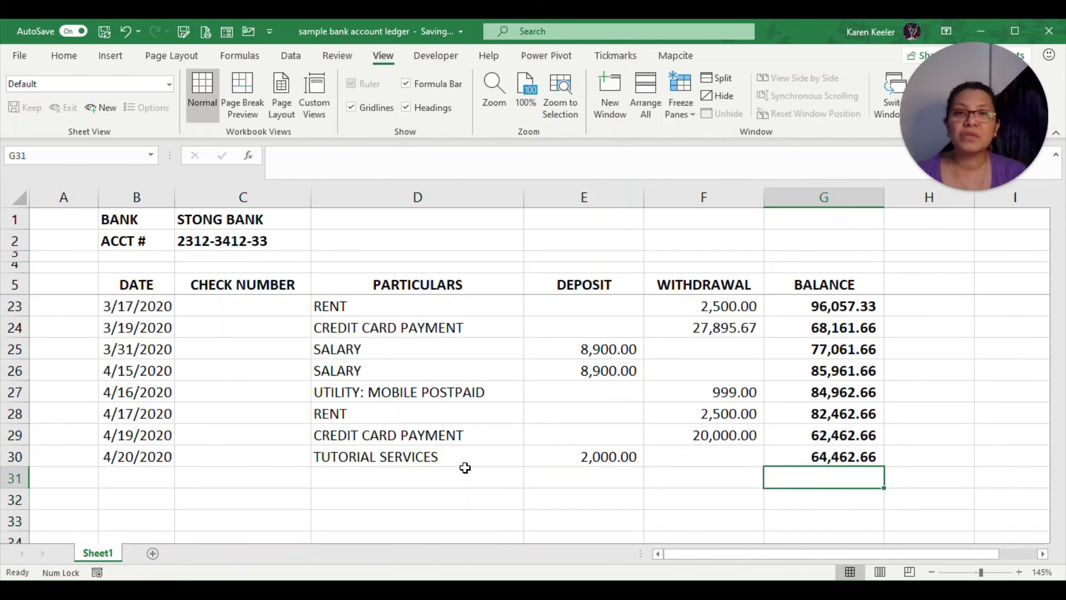